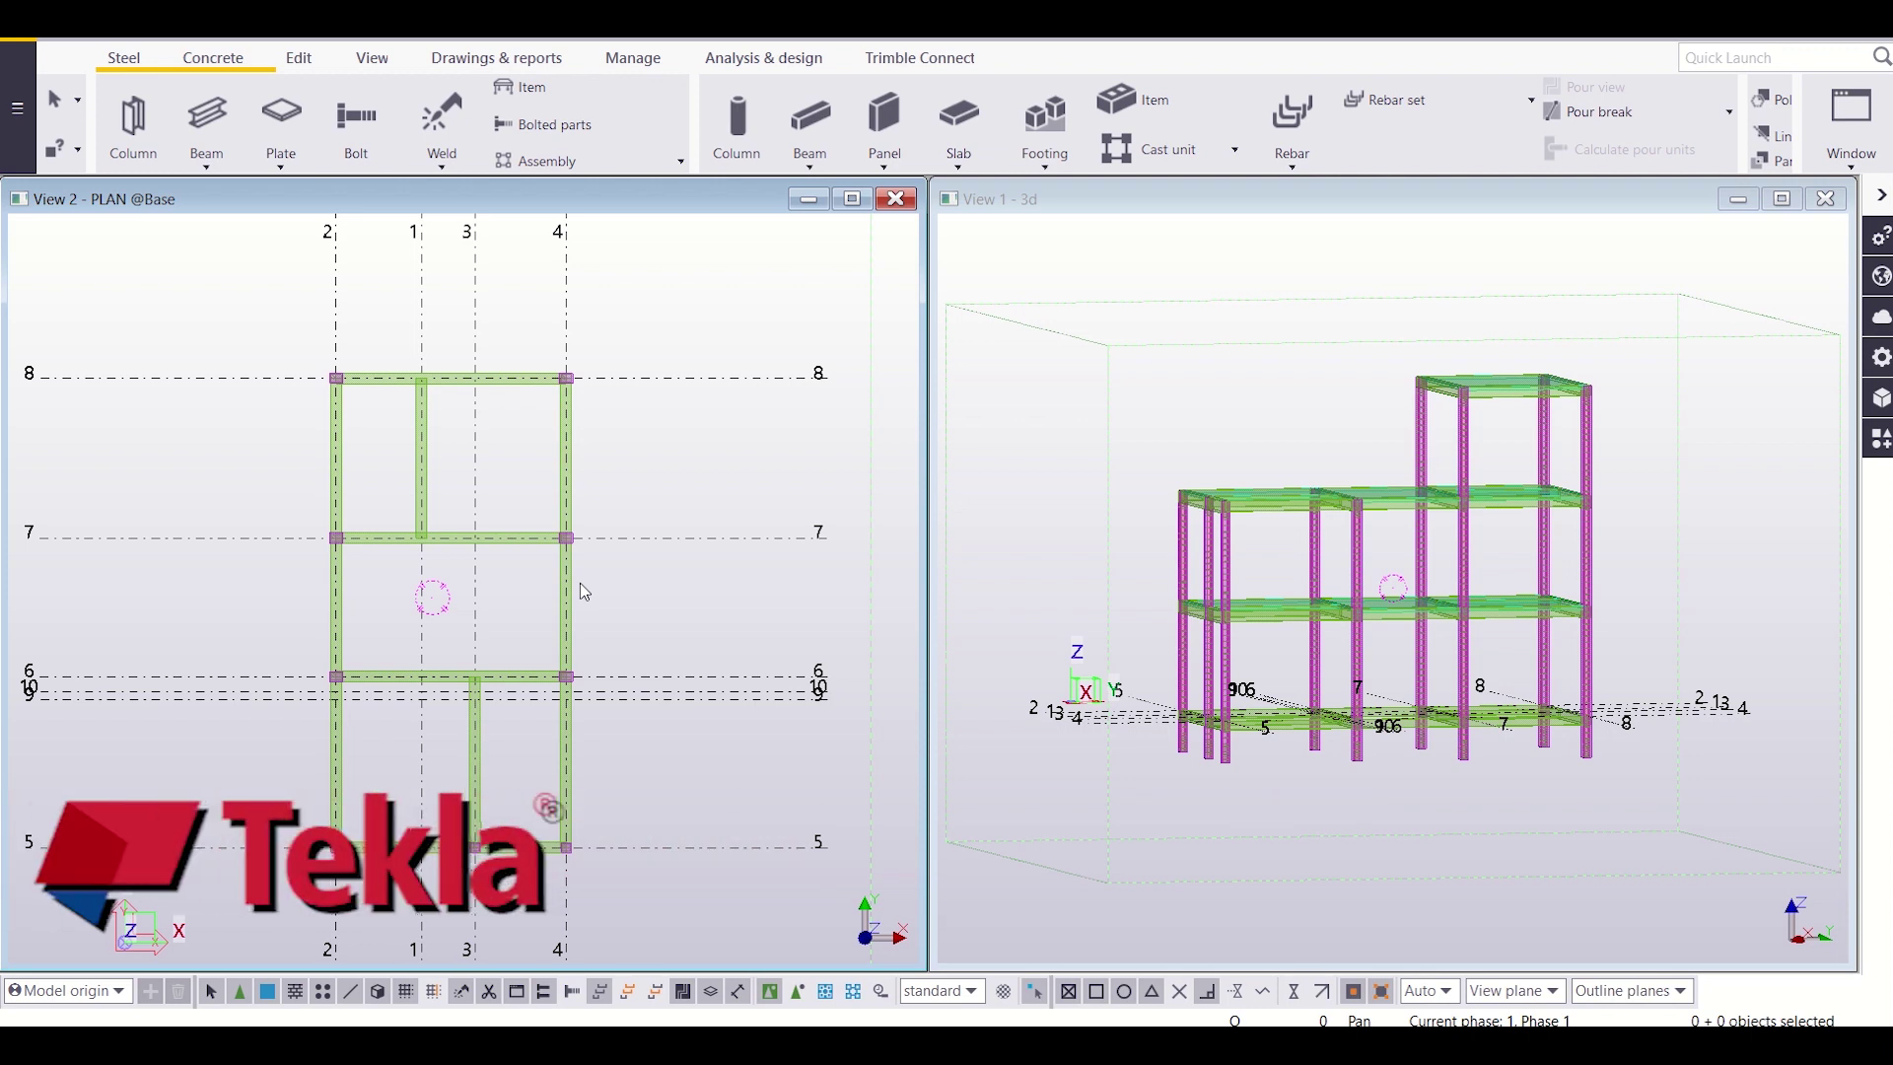
Step: Zoom and tilt View 1 - 3d onto the ground-floor columns and plinth beams
scroll(1133, 646, up, 5)
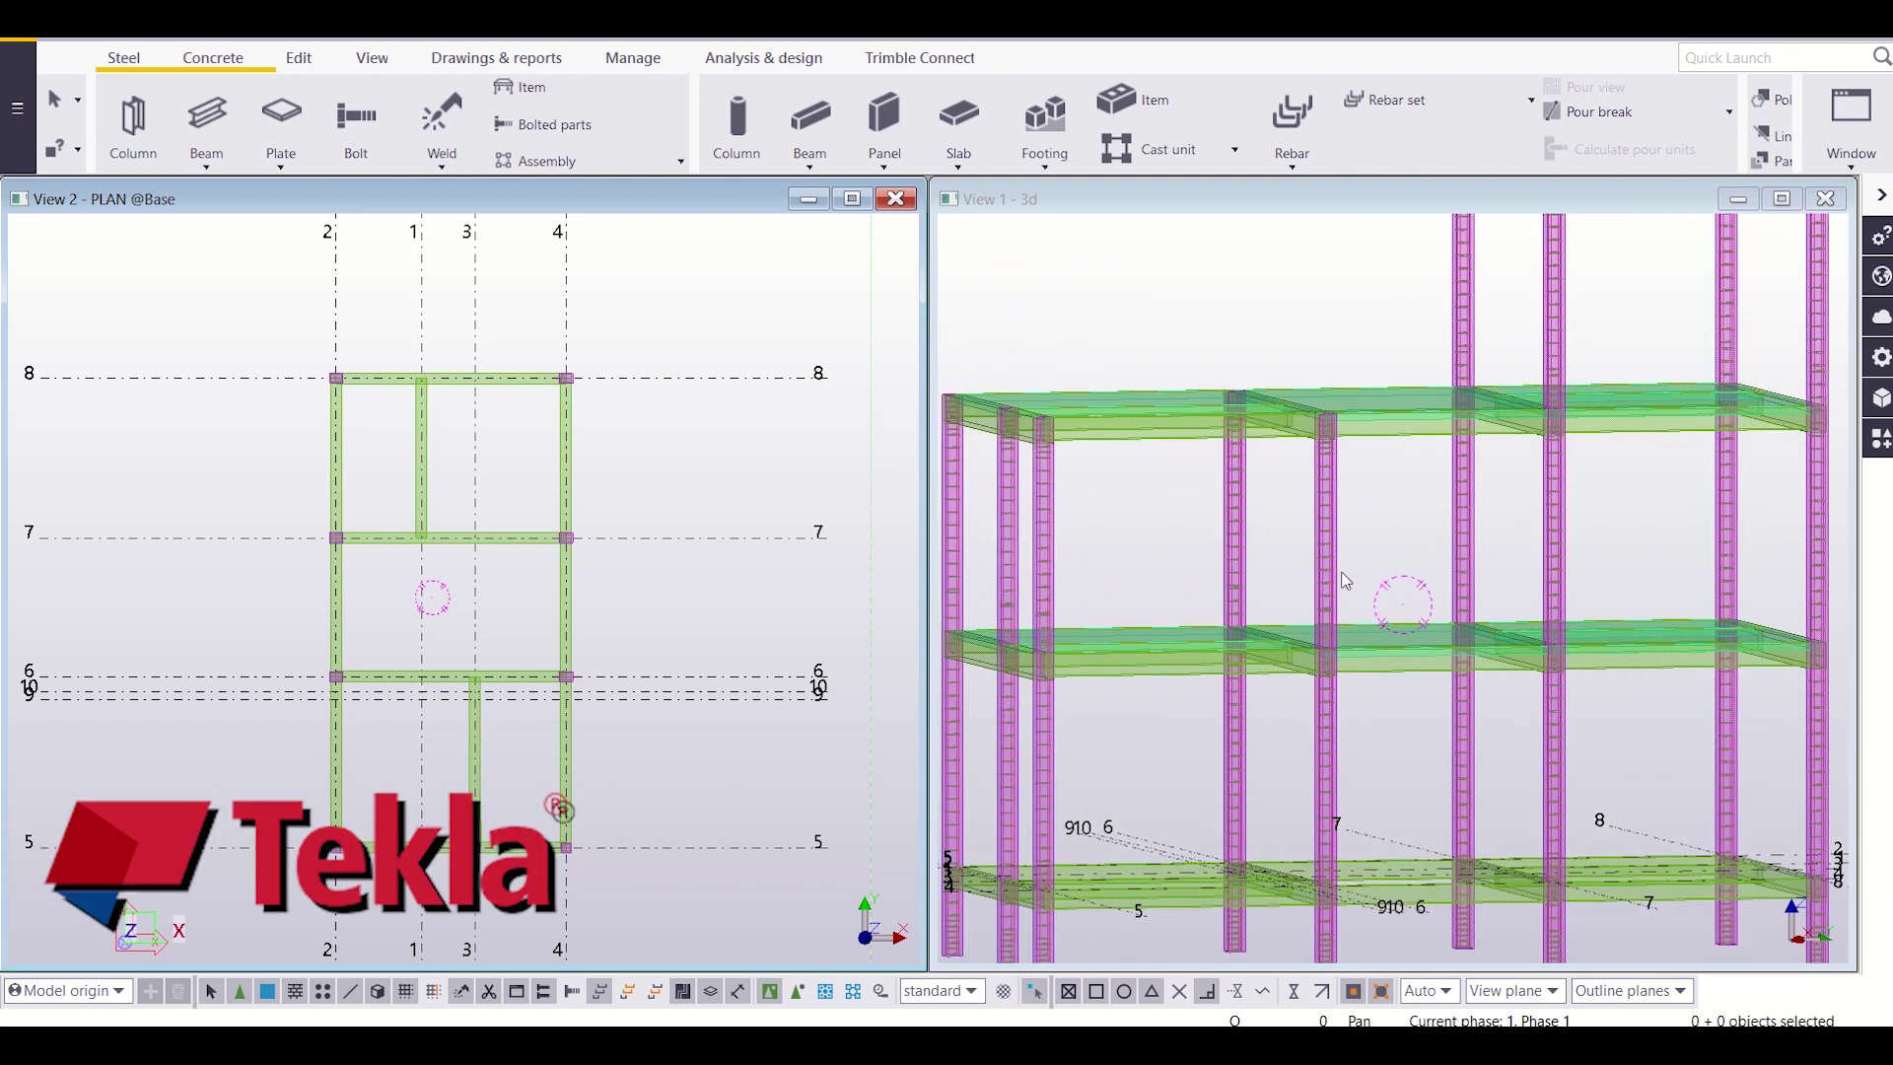
scroll(1380, 606, up, 4)
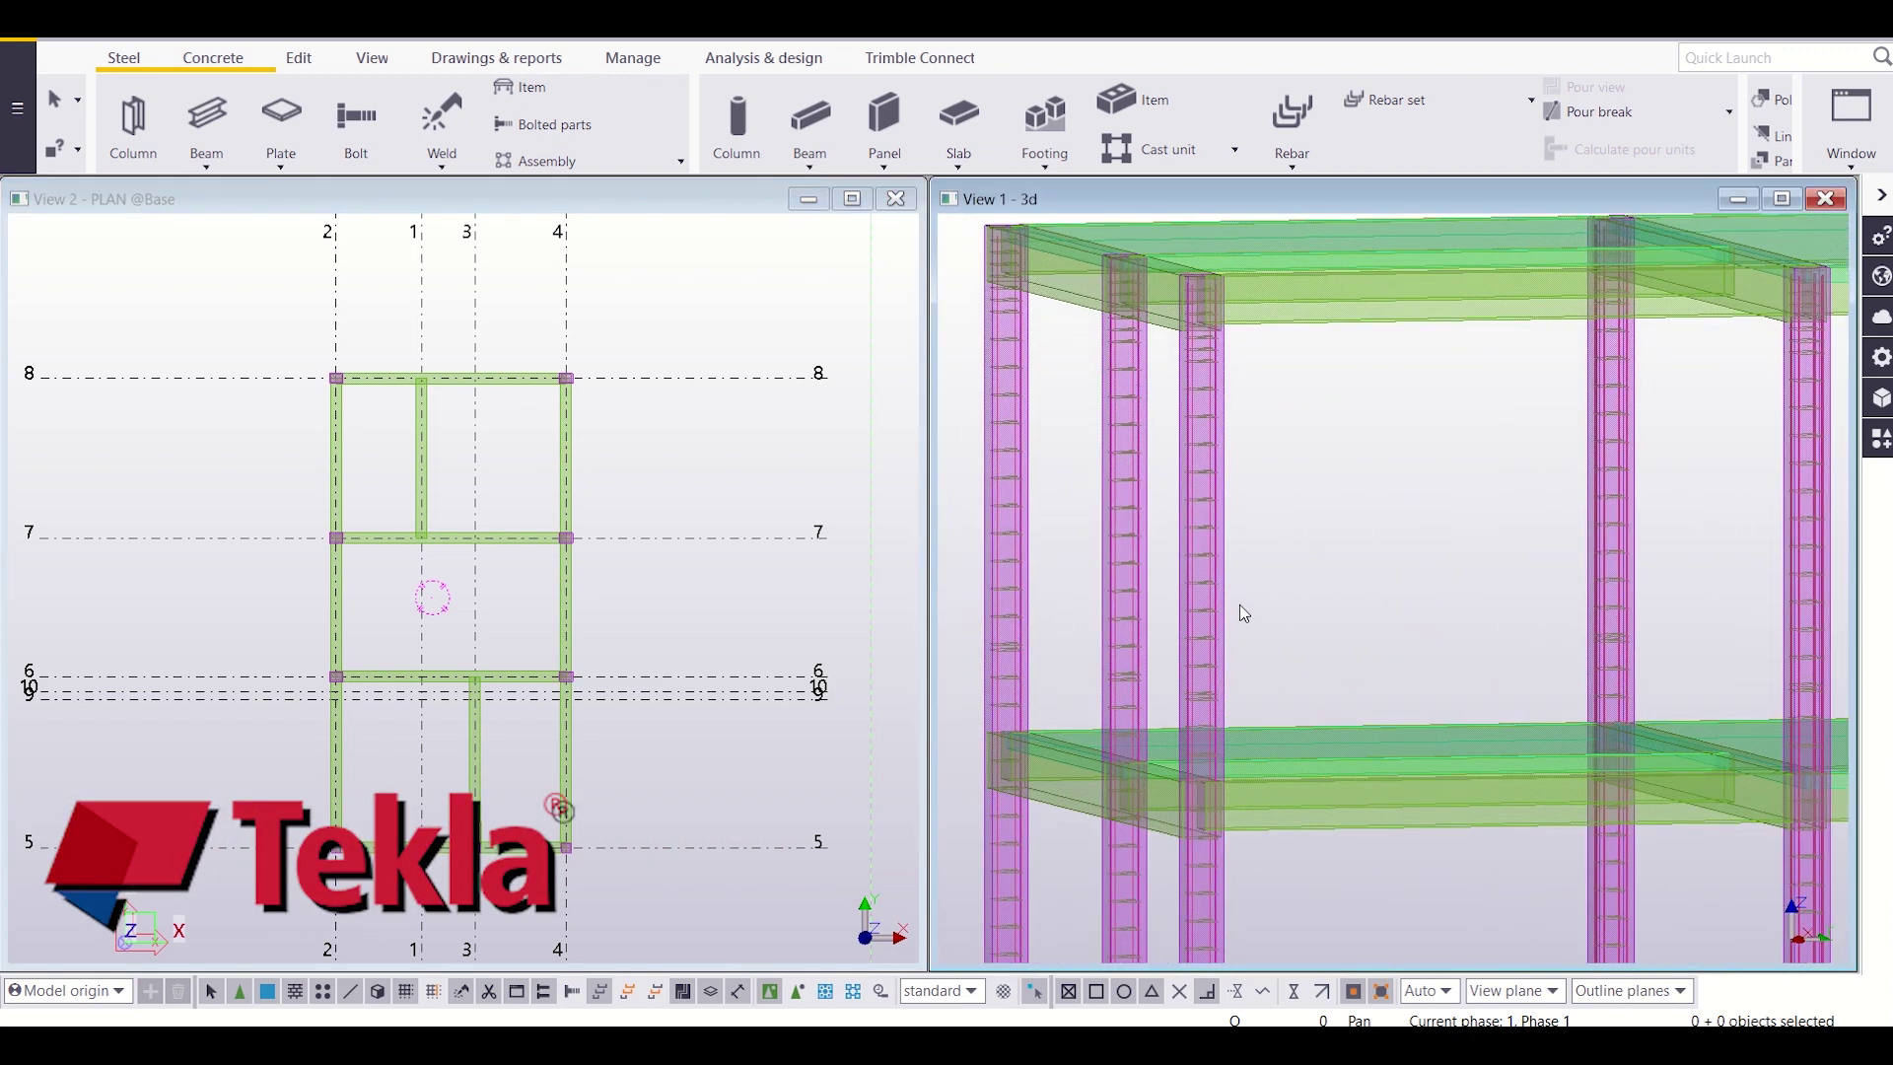
scroll(1239, 606, down, 1)
ctrl+middle_drag(1239, 605, 1227, 582)
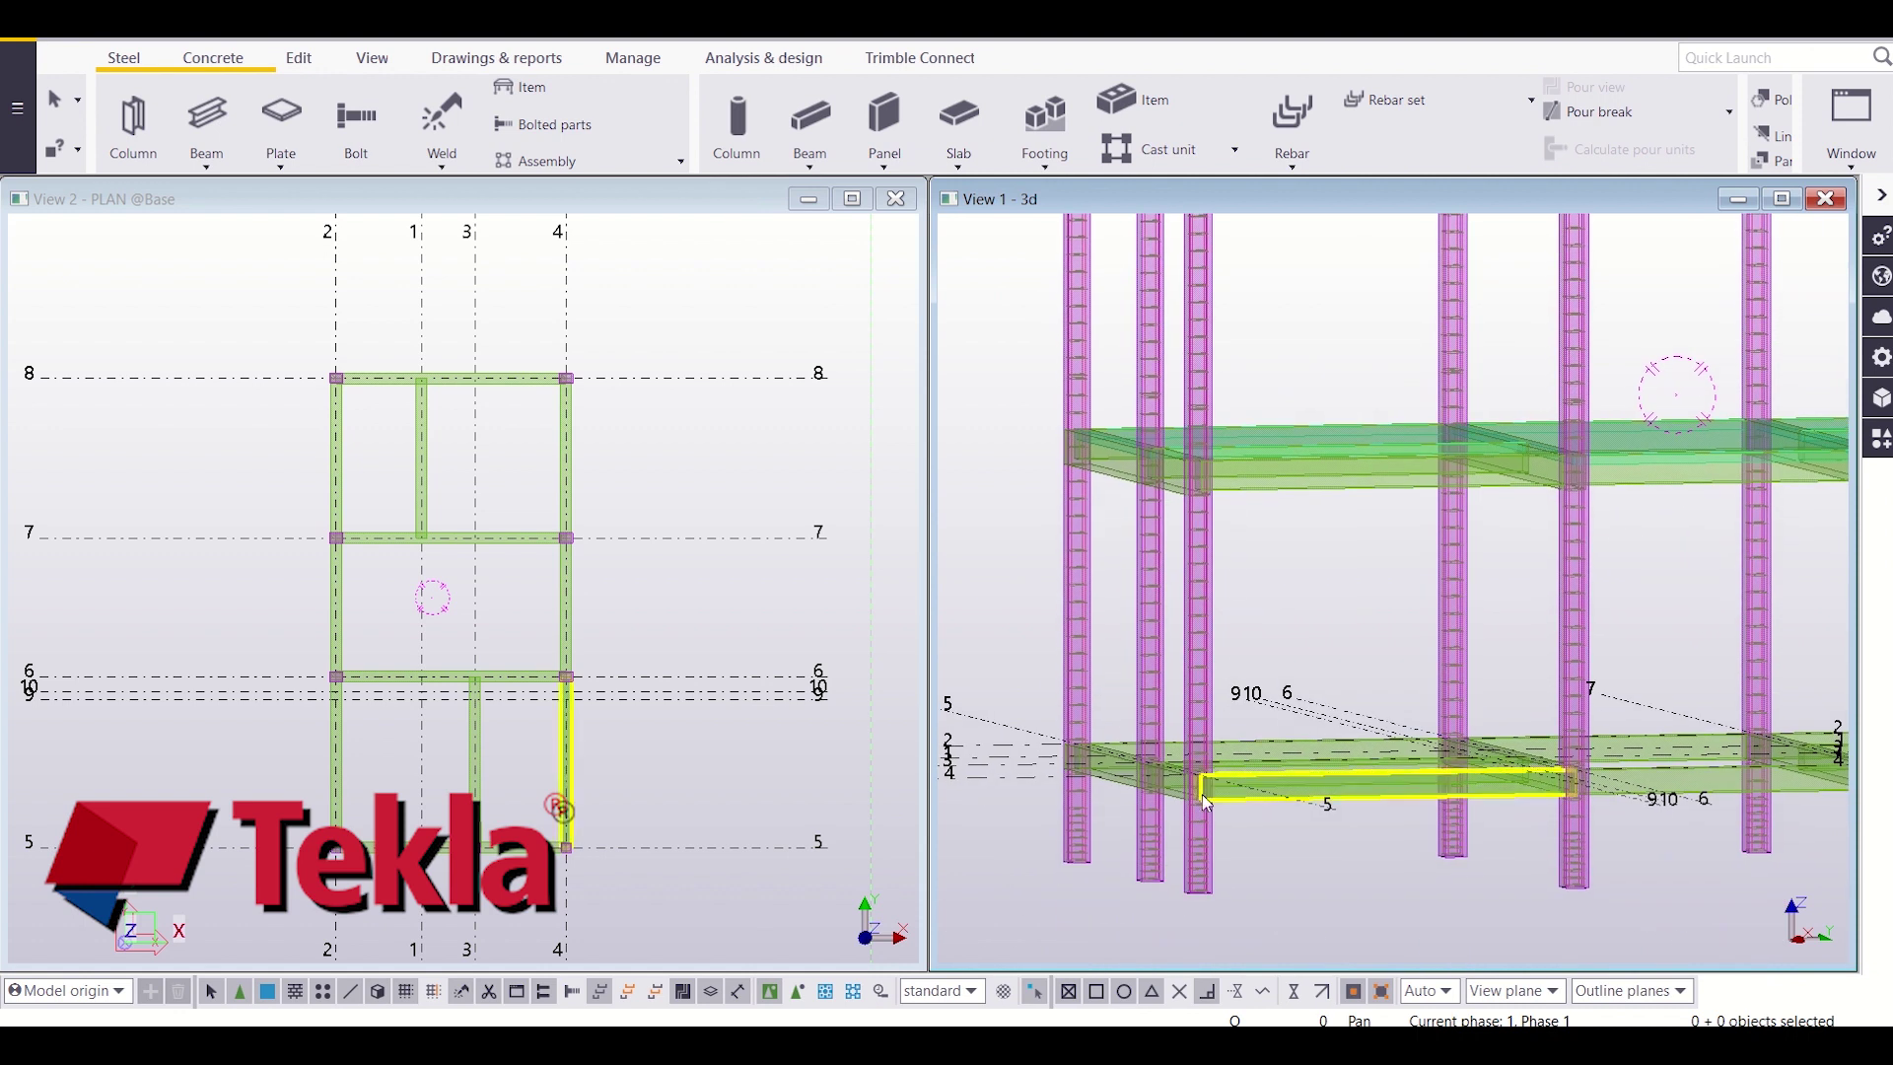
scroll(1192, 834, up, 2)
scroll(1194, 843, up, 1)
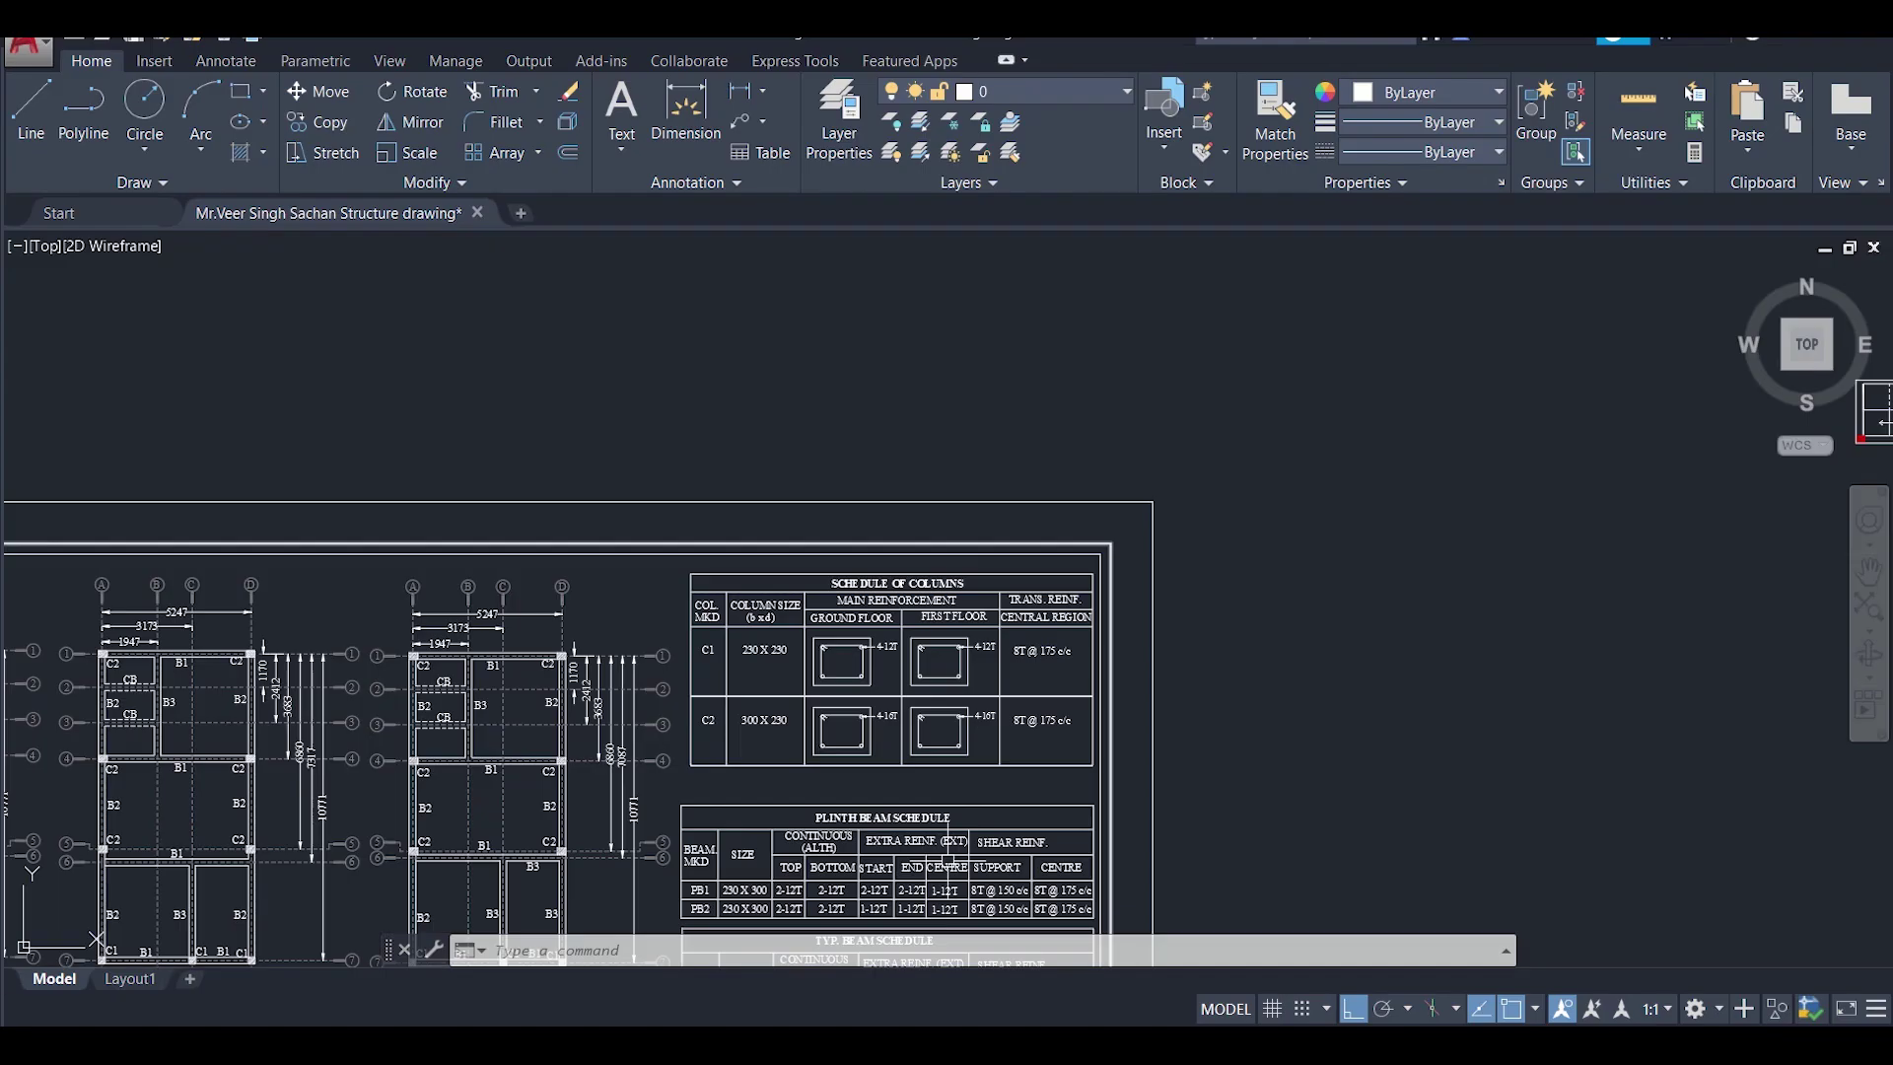
Step: Zoom and pan the AutoCAD drawing to the column schedule (C1 230 X 230, C2 300 X 230) and footing details
scroll(913, 677, down, 5)
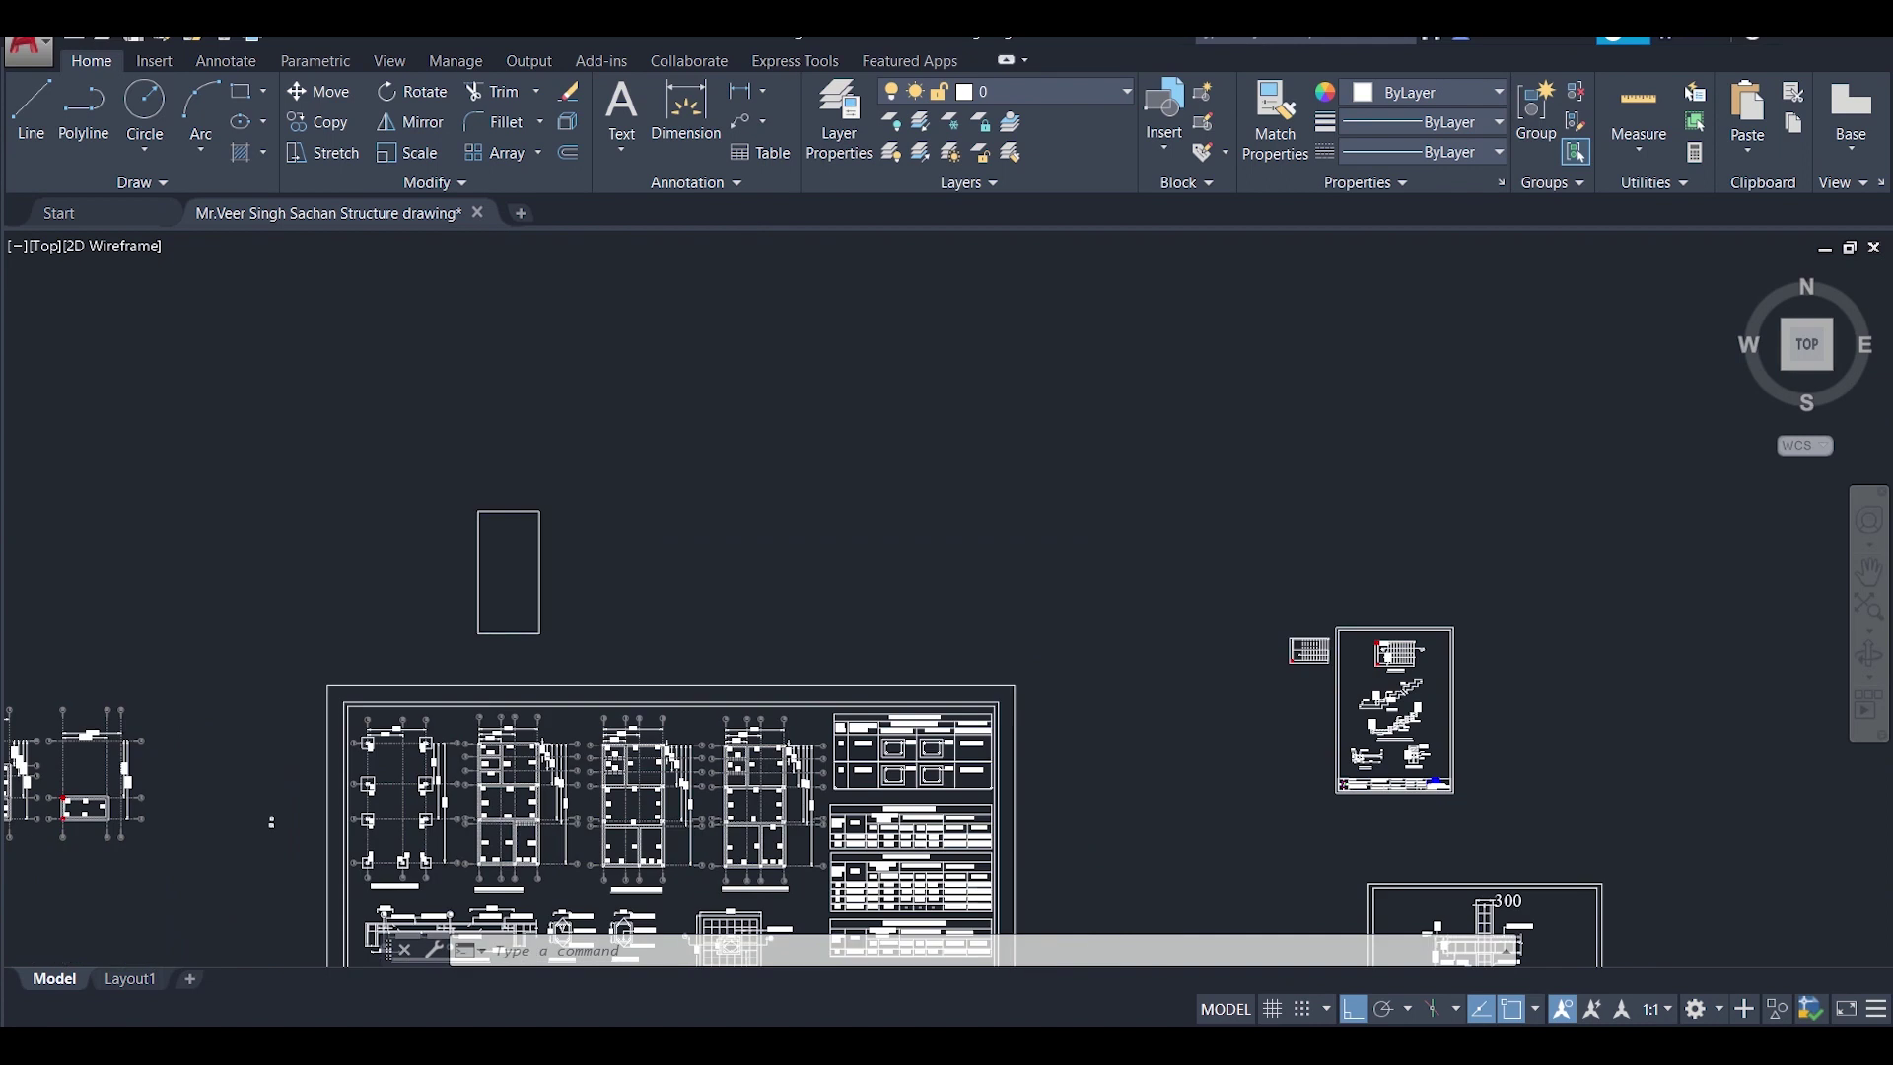
scroll(912, 678, up, 8)
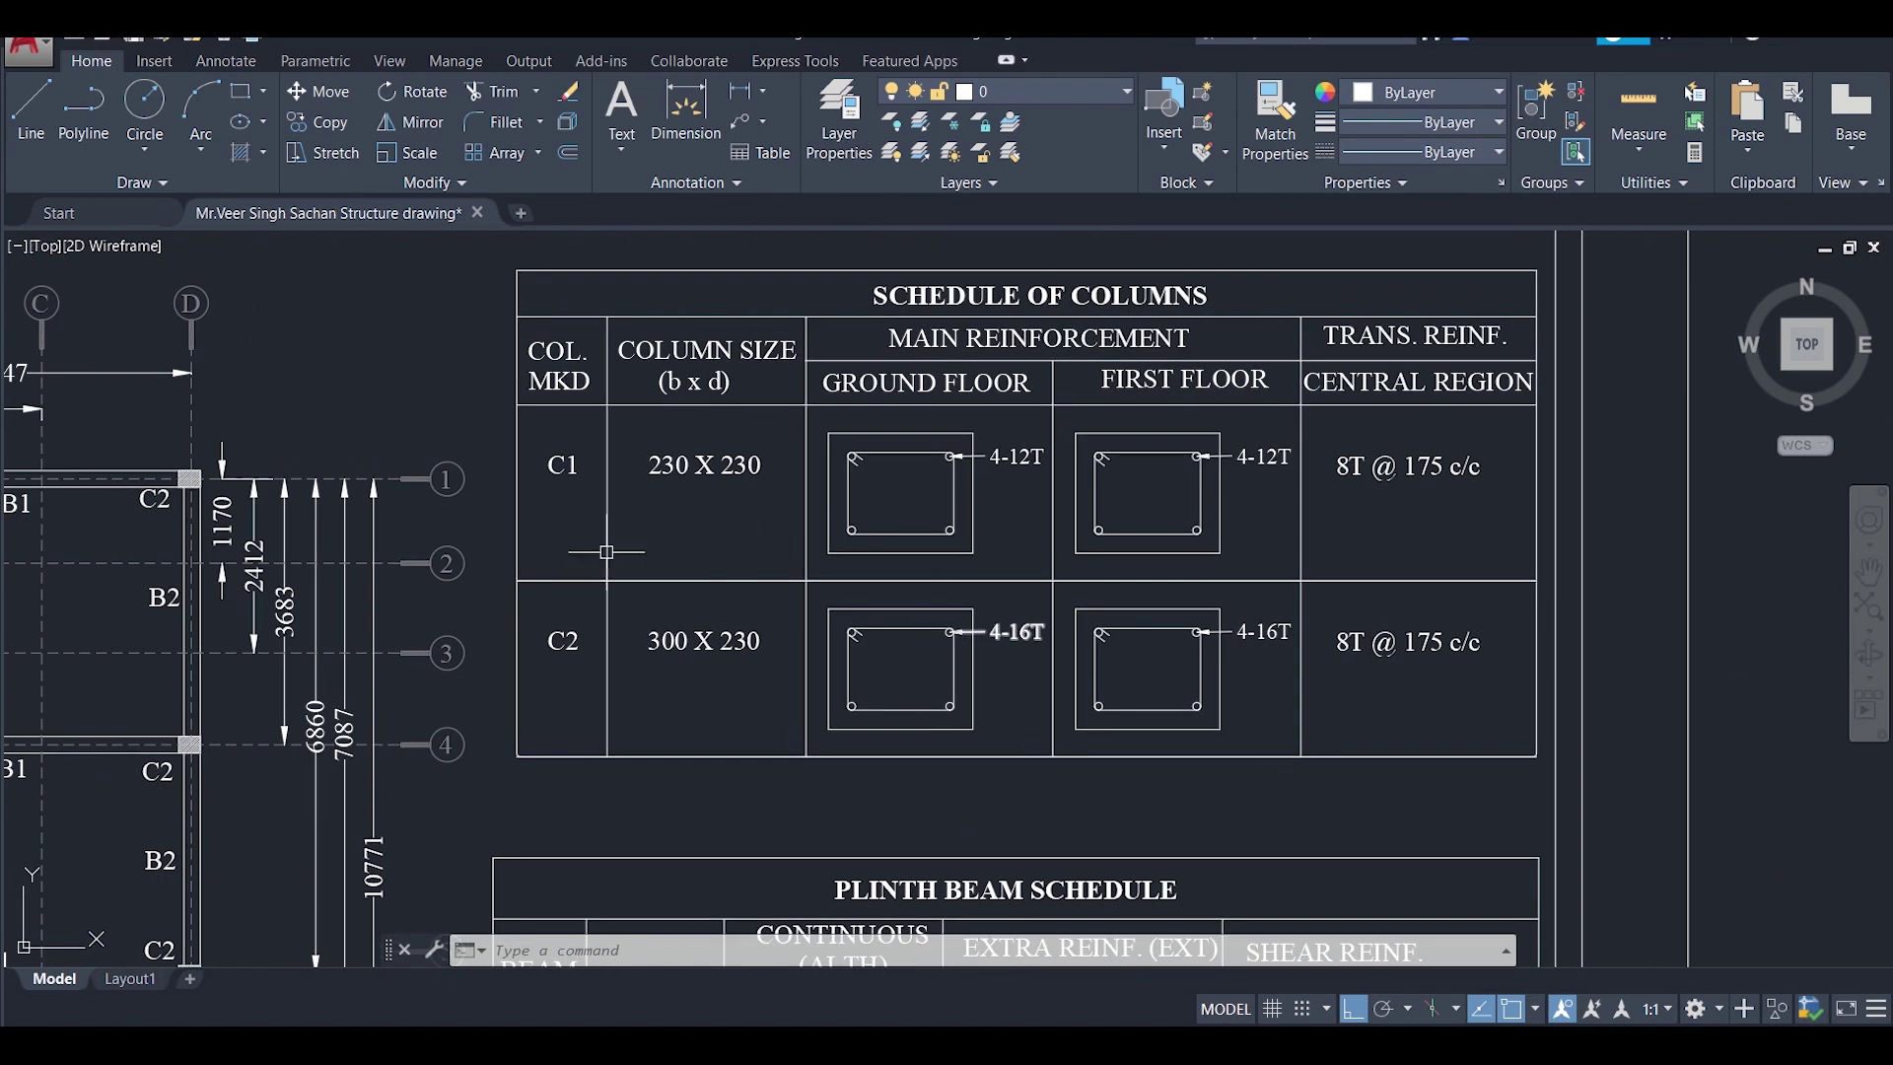
mouse_move(606, 707)
middle_down()
mouse_move(863, 261)
mouse_move(779, 569)
mouse_move(820, 650)
mouse_move(751, 557)
middle_up()
scroll(770, 662, up, 6)
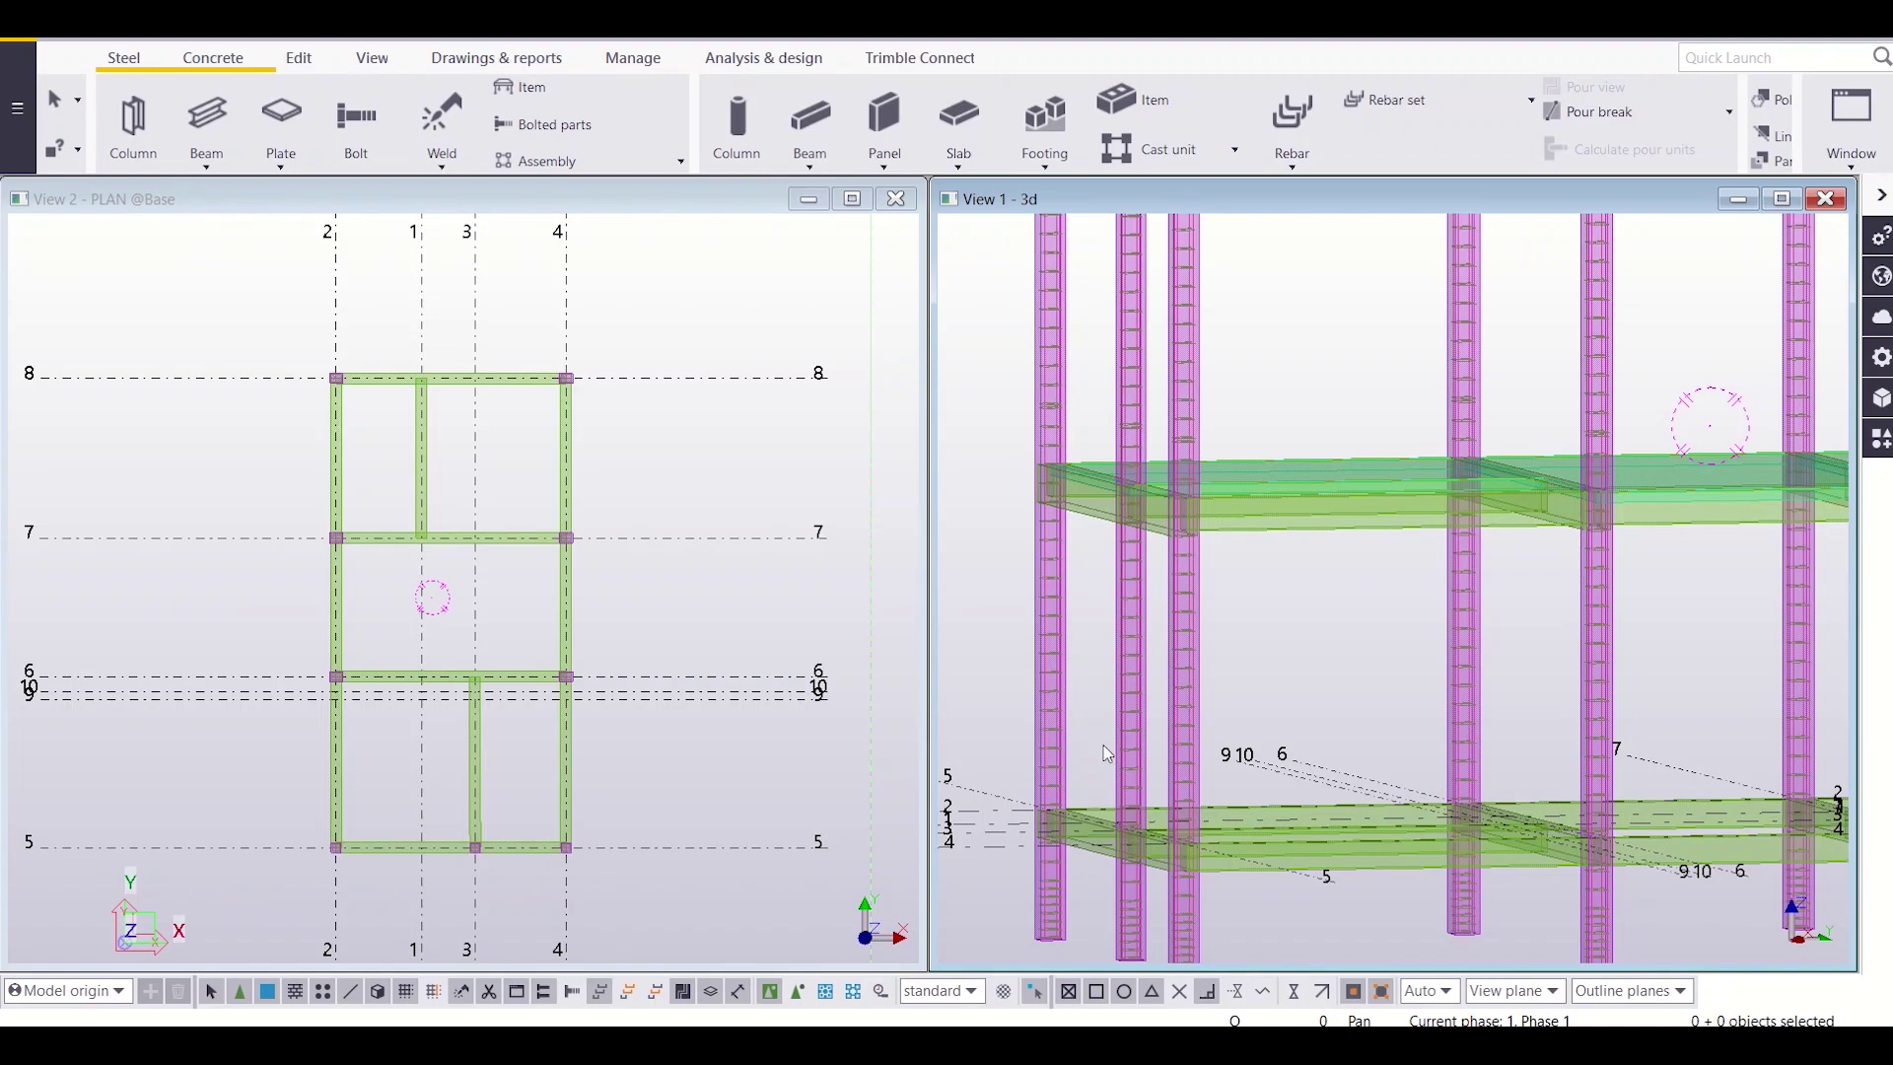
Step: Make GRID @5 a visible view through the Views list
scroll(1106, 754, down, 2)
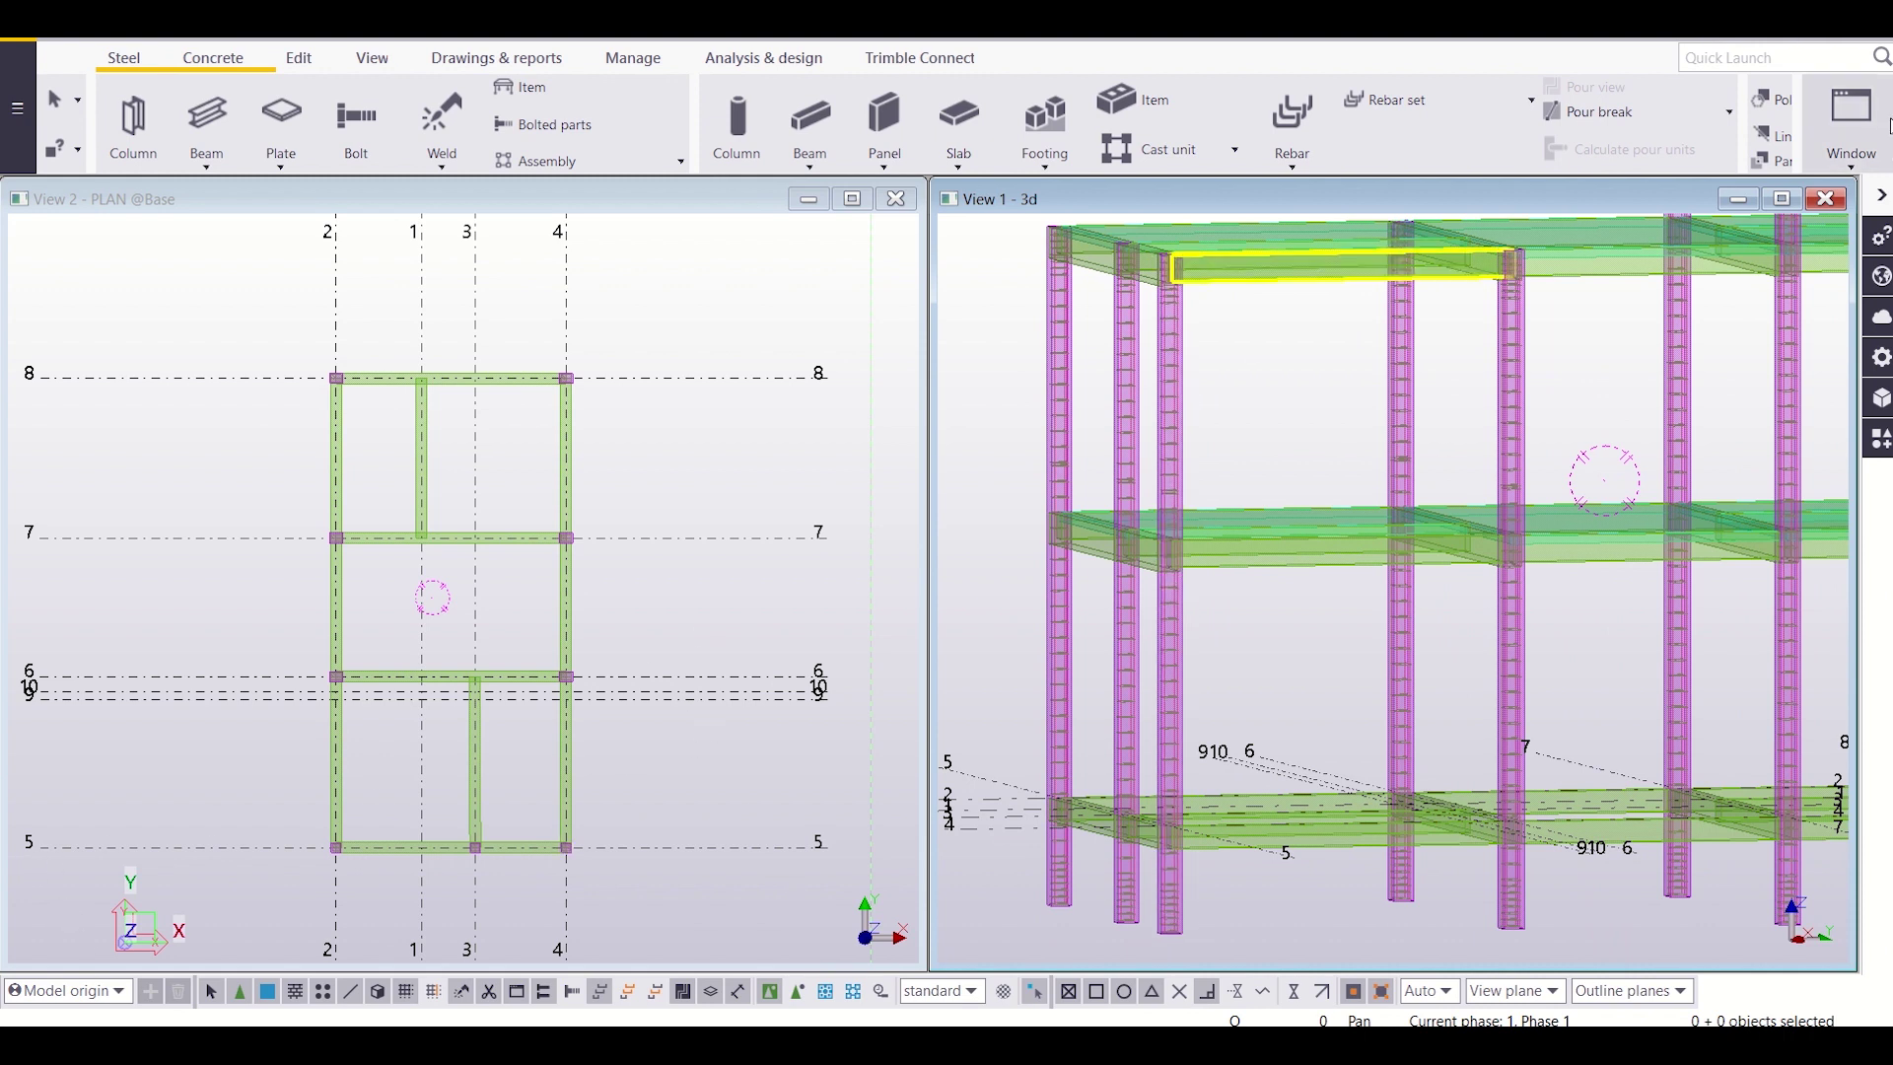
click(1852, 129)
click(1789, 294)
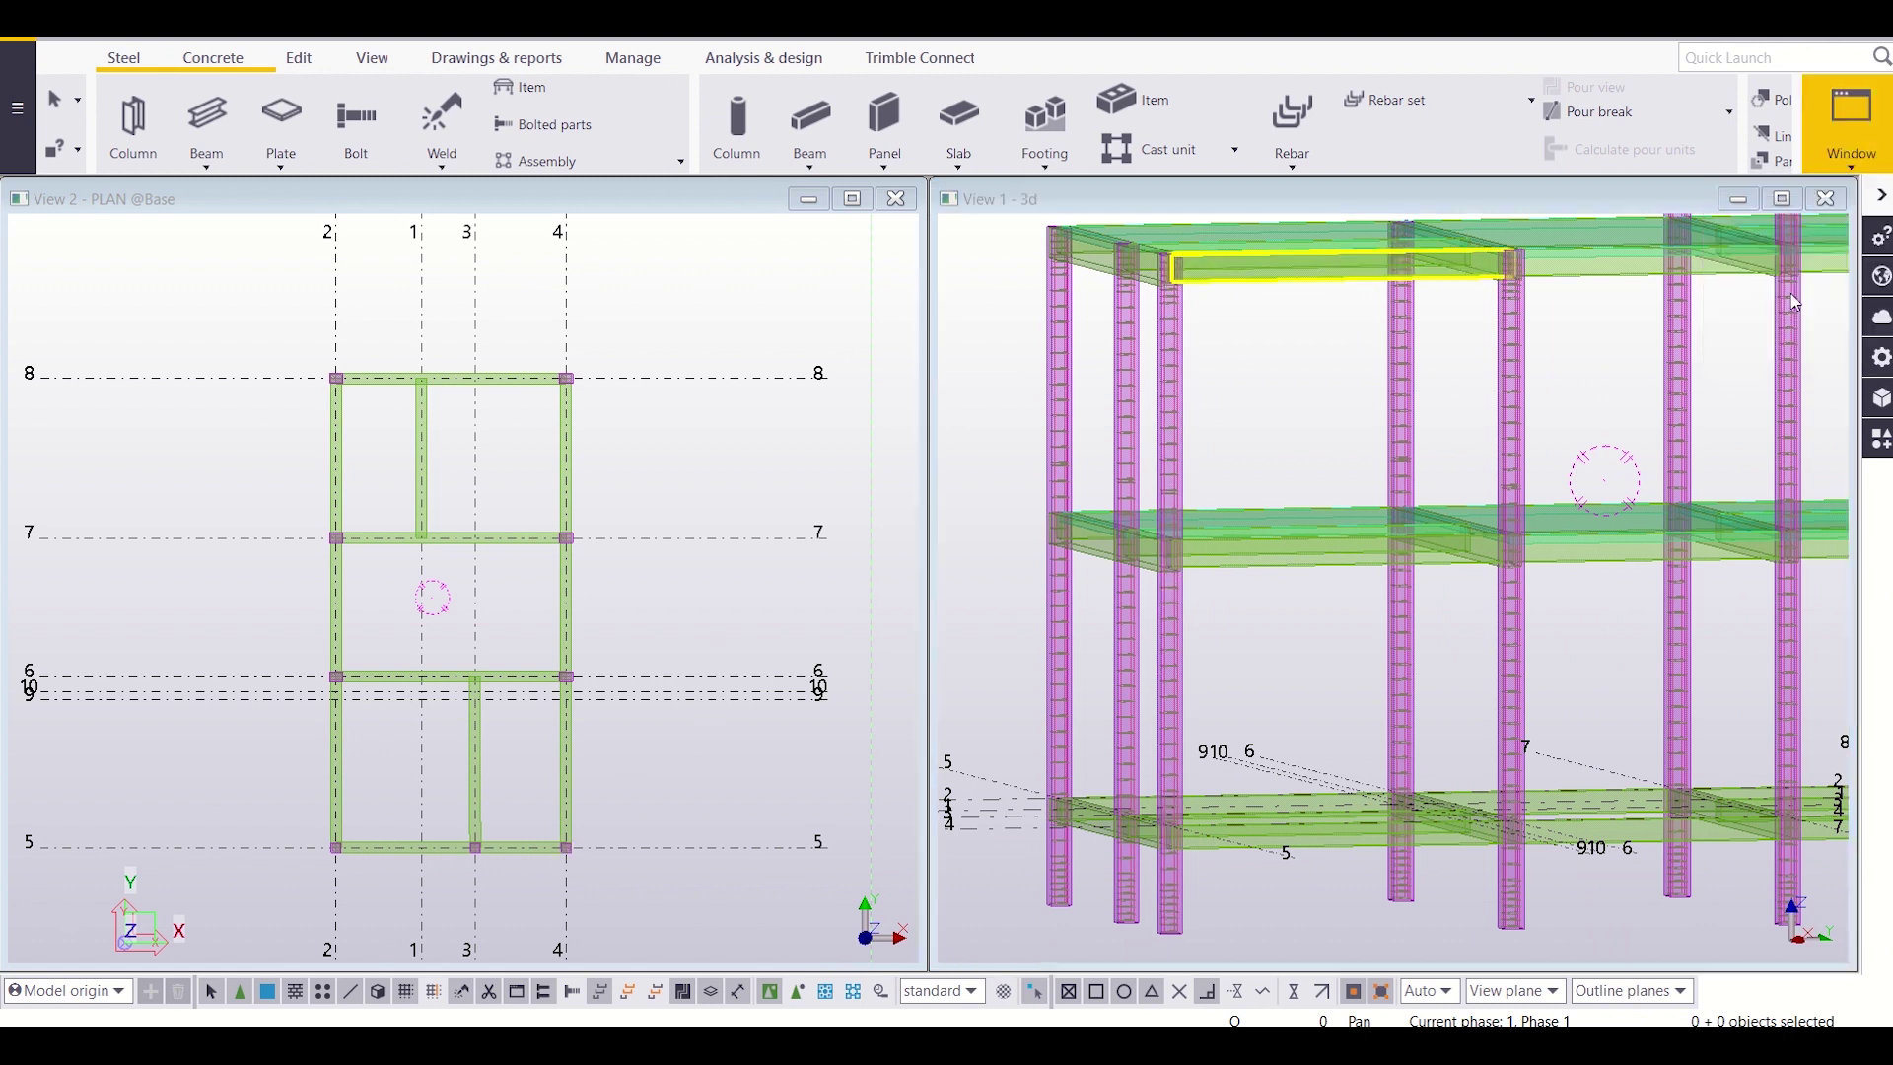
click(604, 559)
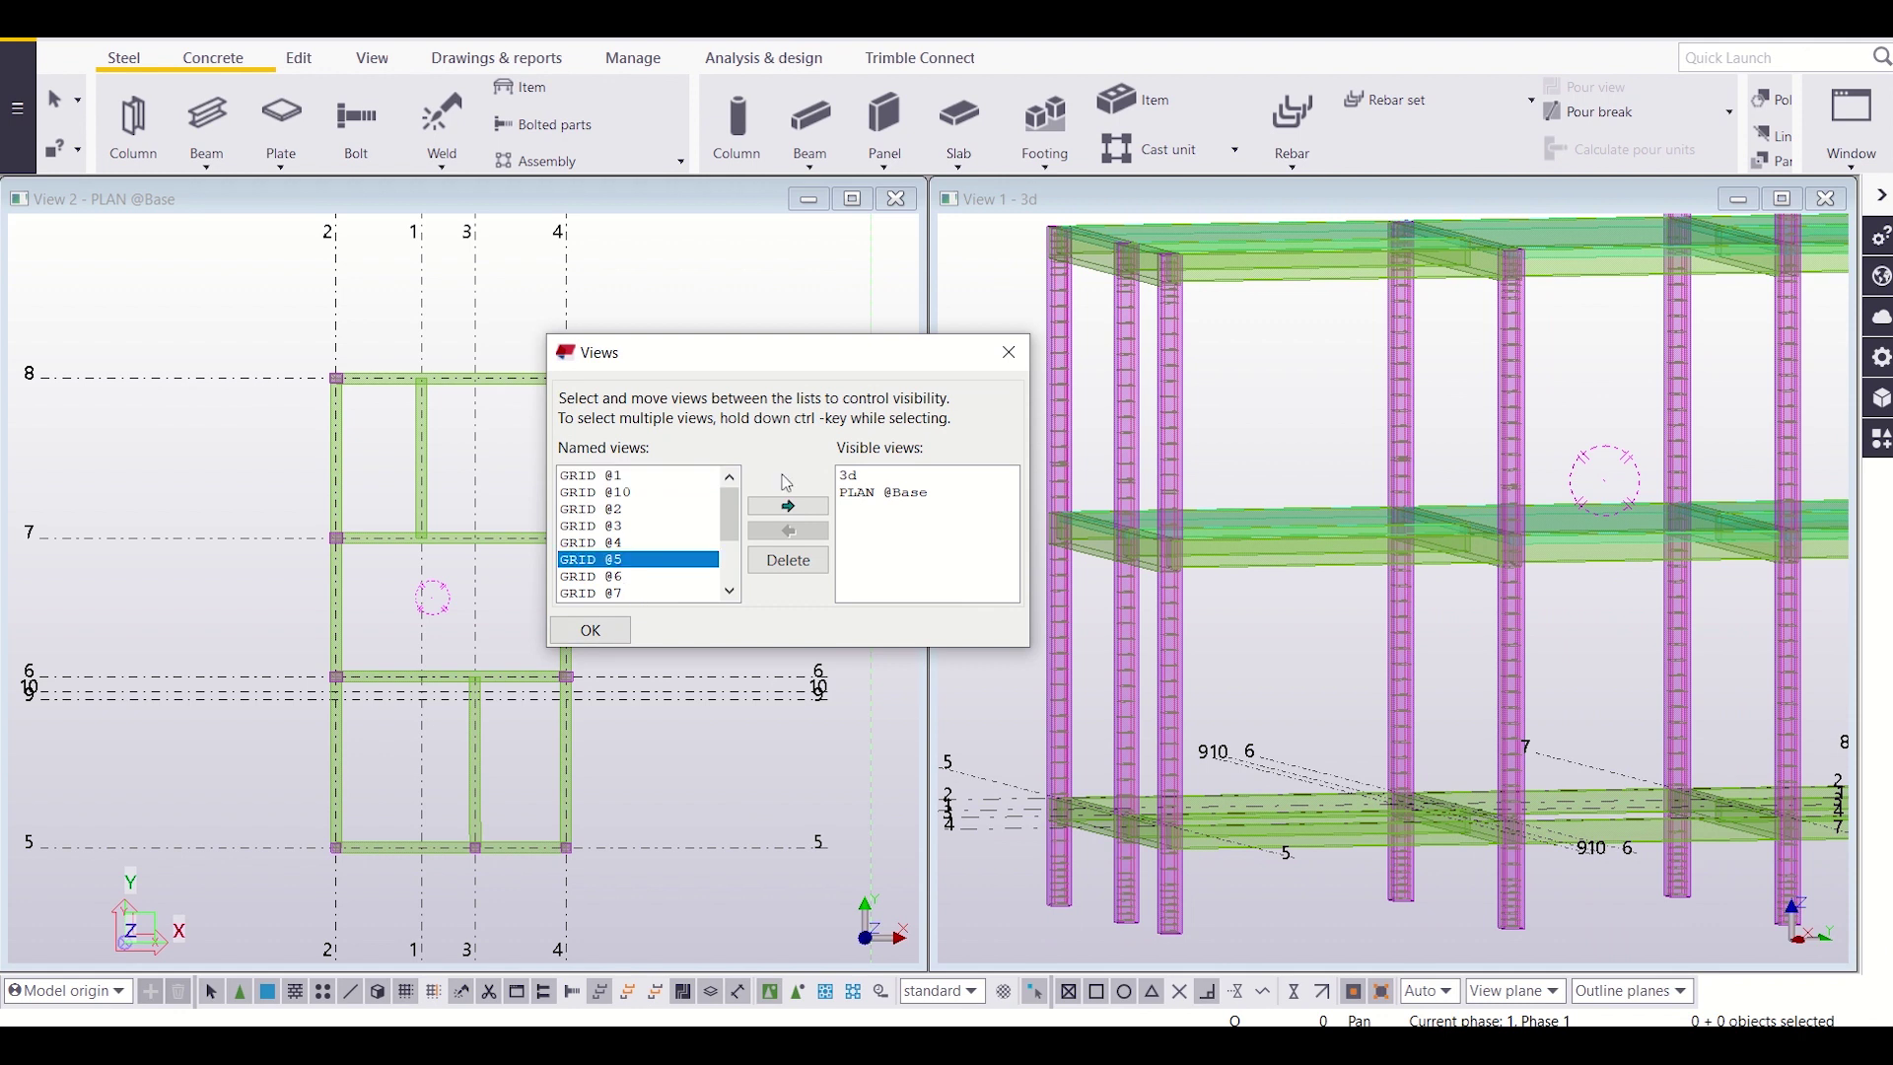
click(787, 507)
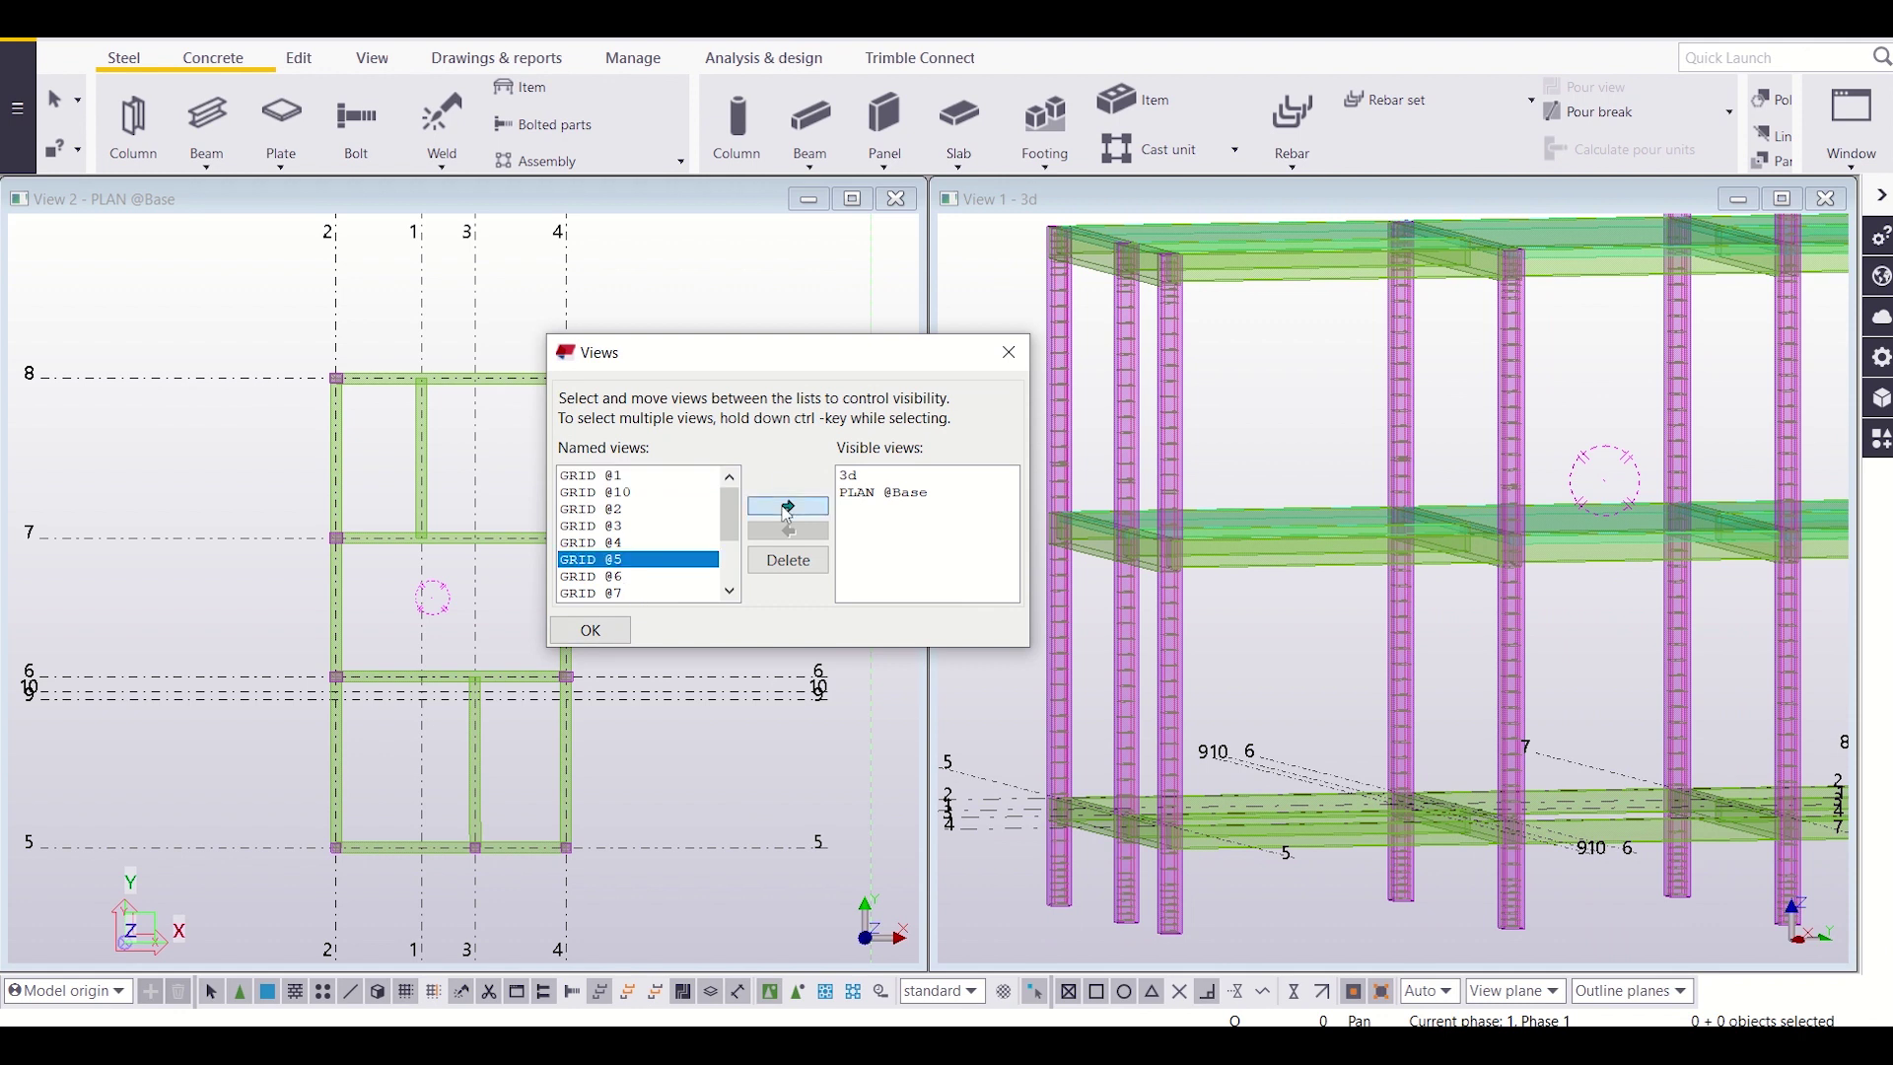
click(596, 631)
Step: Toggle GRID @5 between elevation and 3D, then zoom into the grid-4 footing's reinforcement
scroll(593, 779, up, 5)
scroll(593, 780, up, 5)
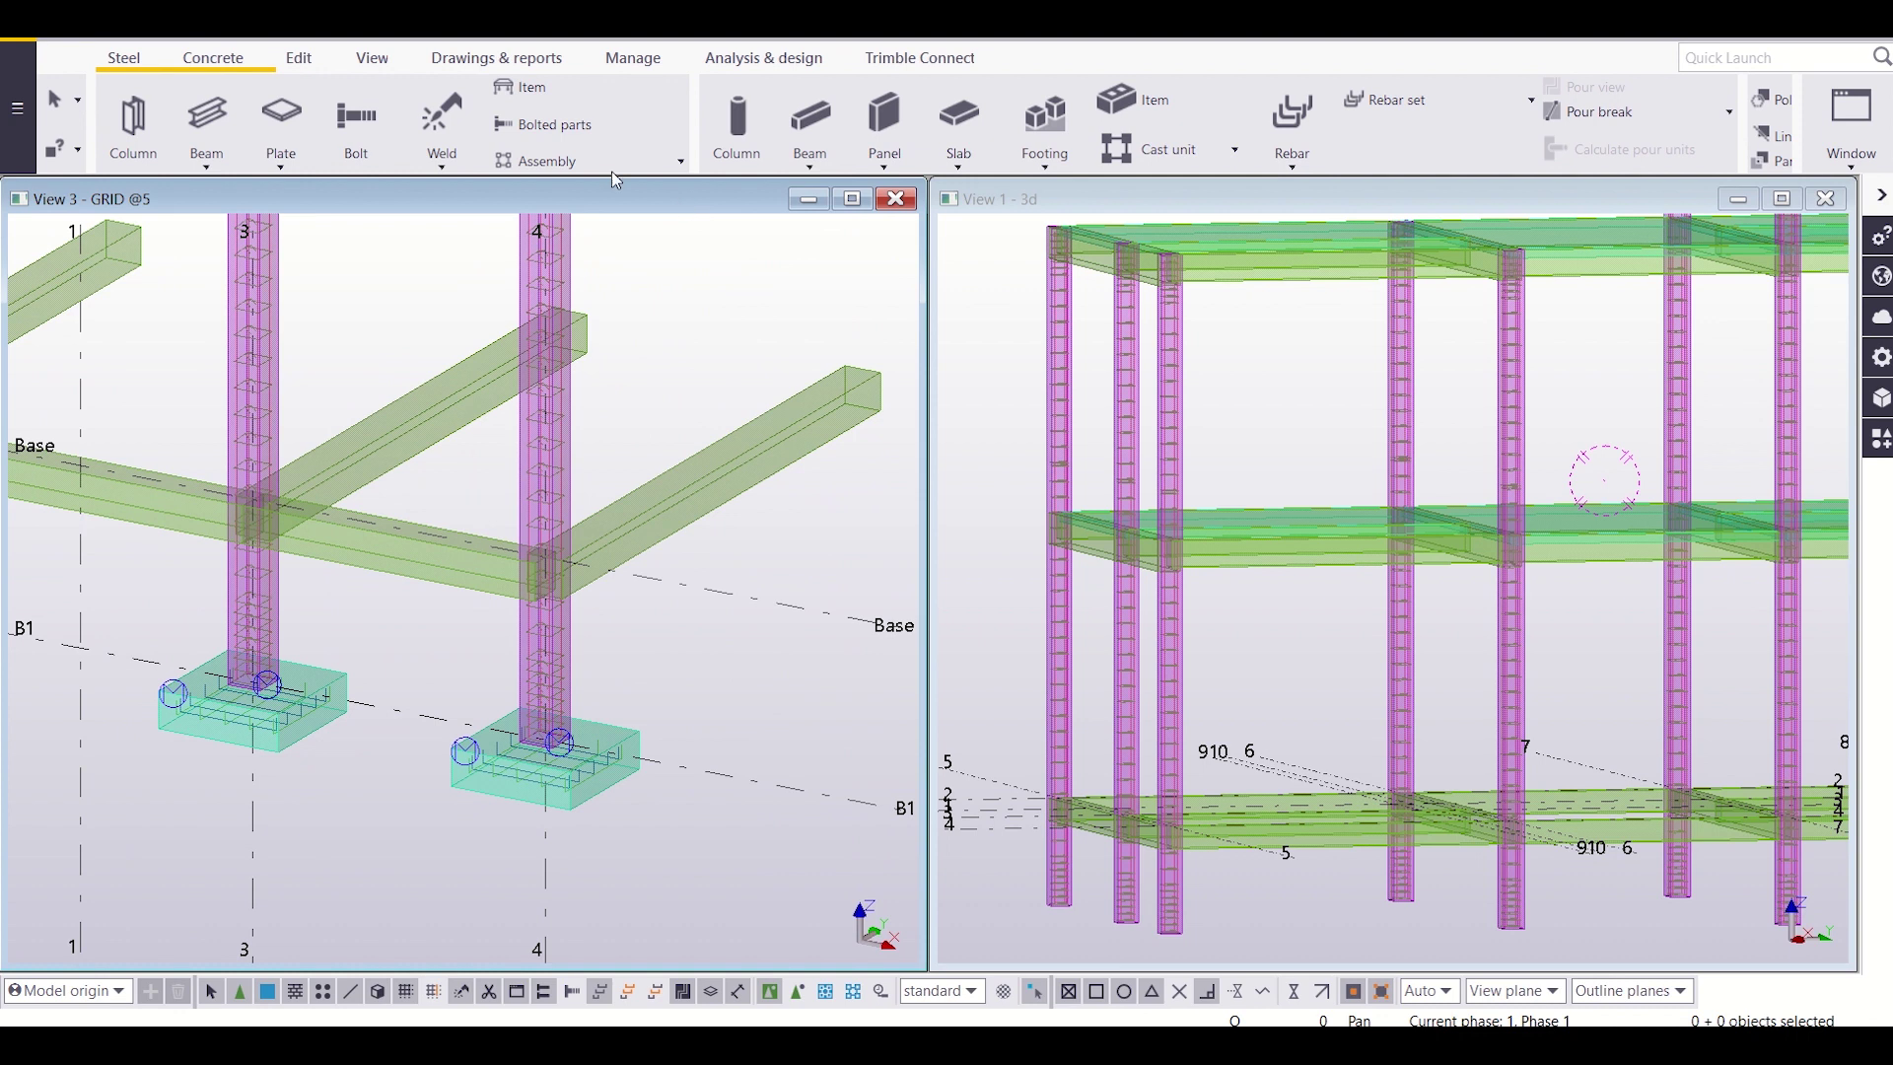
click(371, 57)
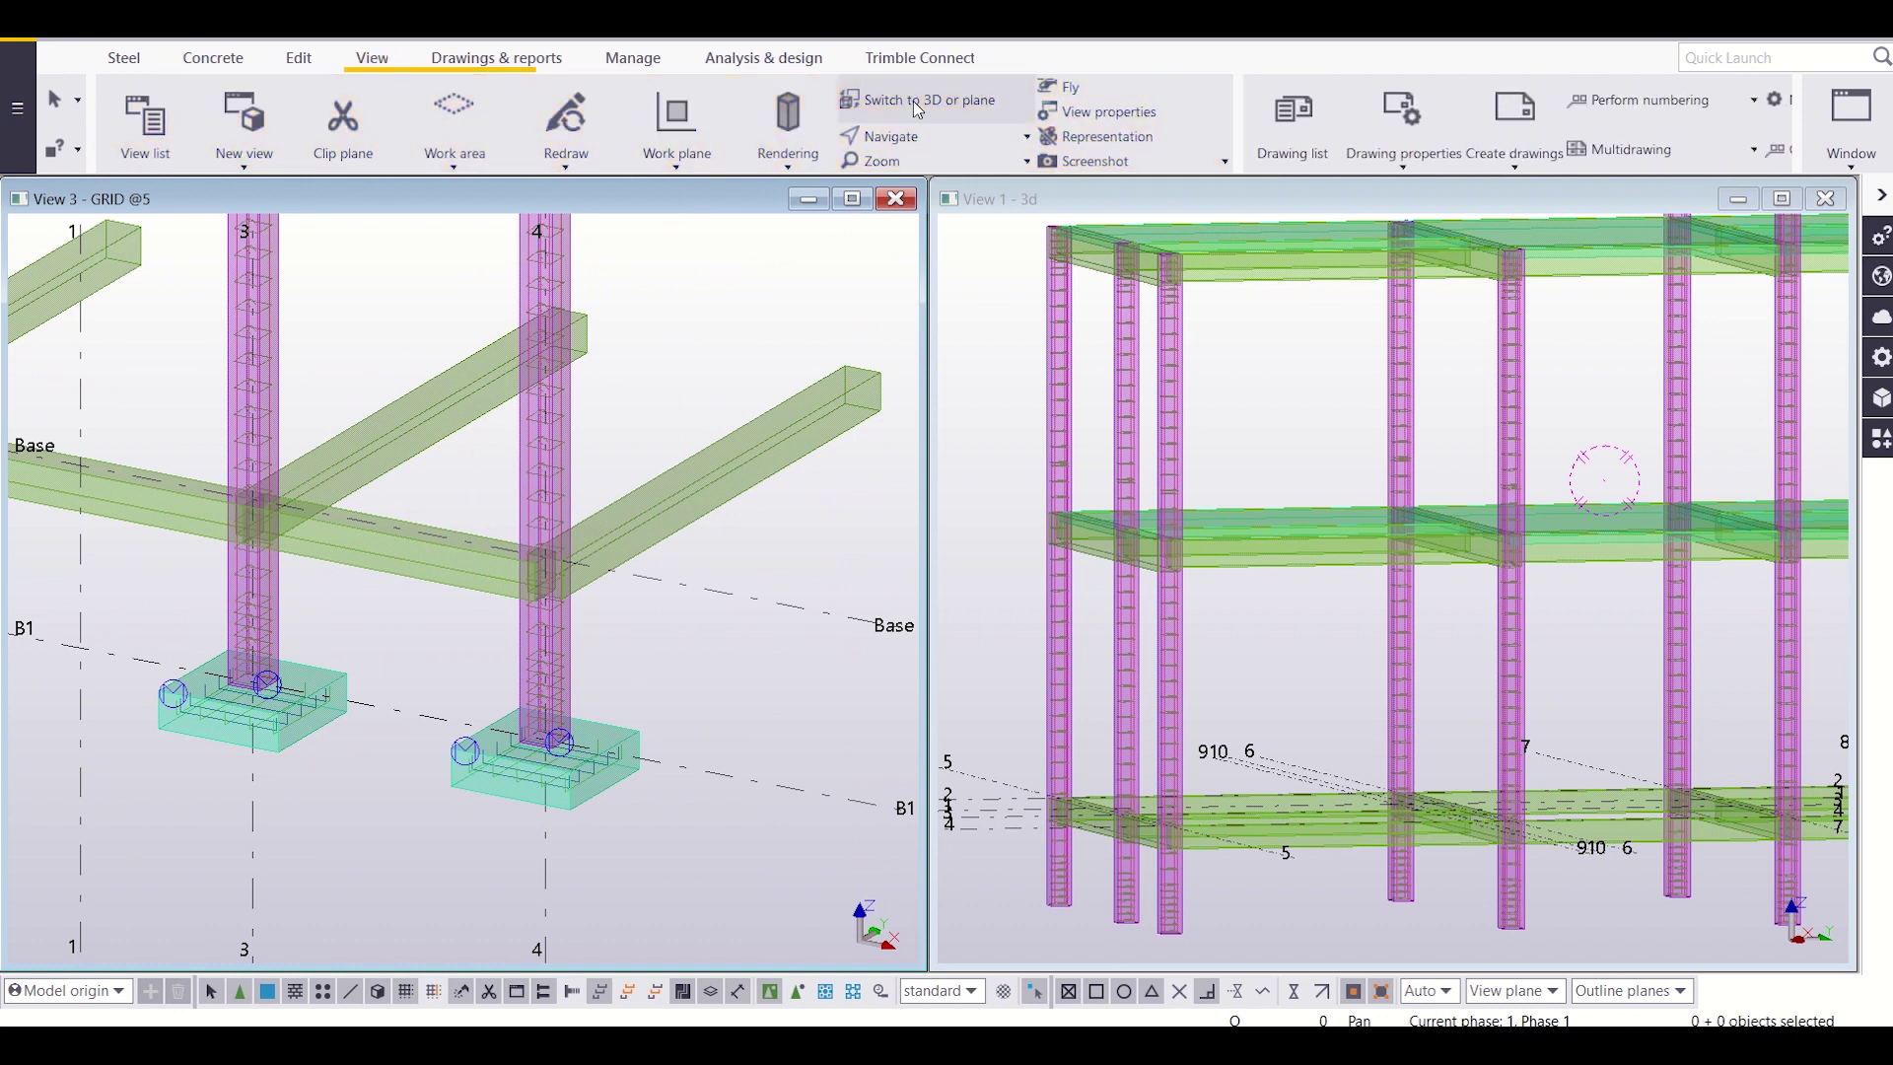
click(918, 107)
click(917, 105)
click(919, 103)
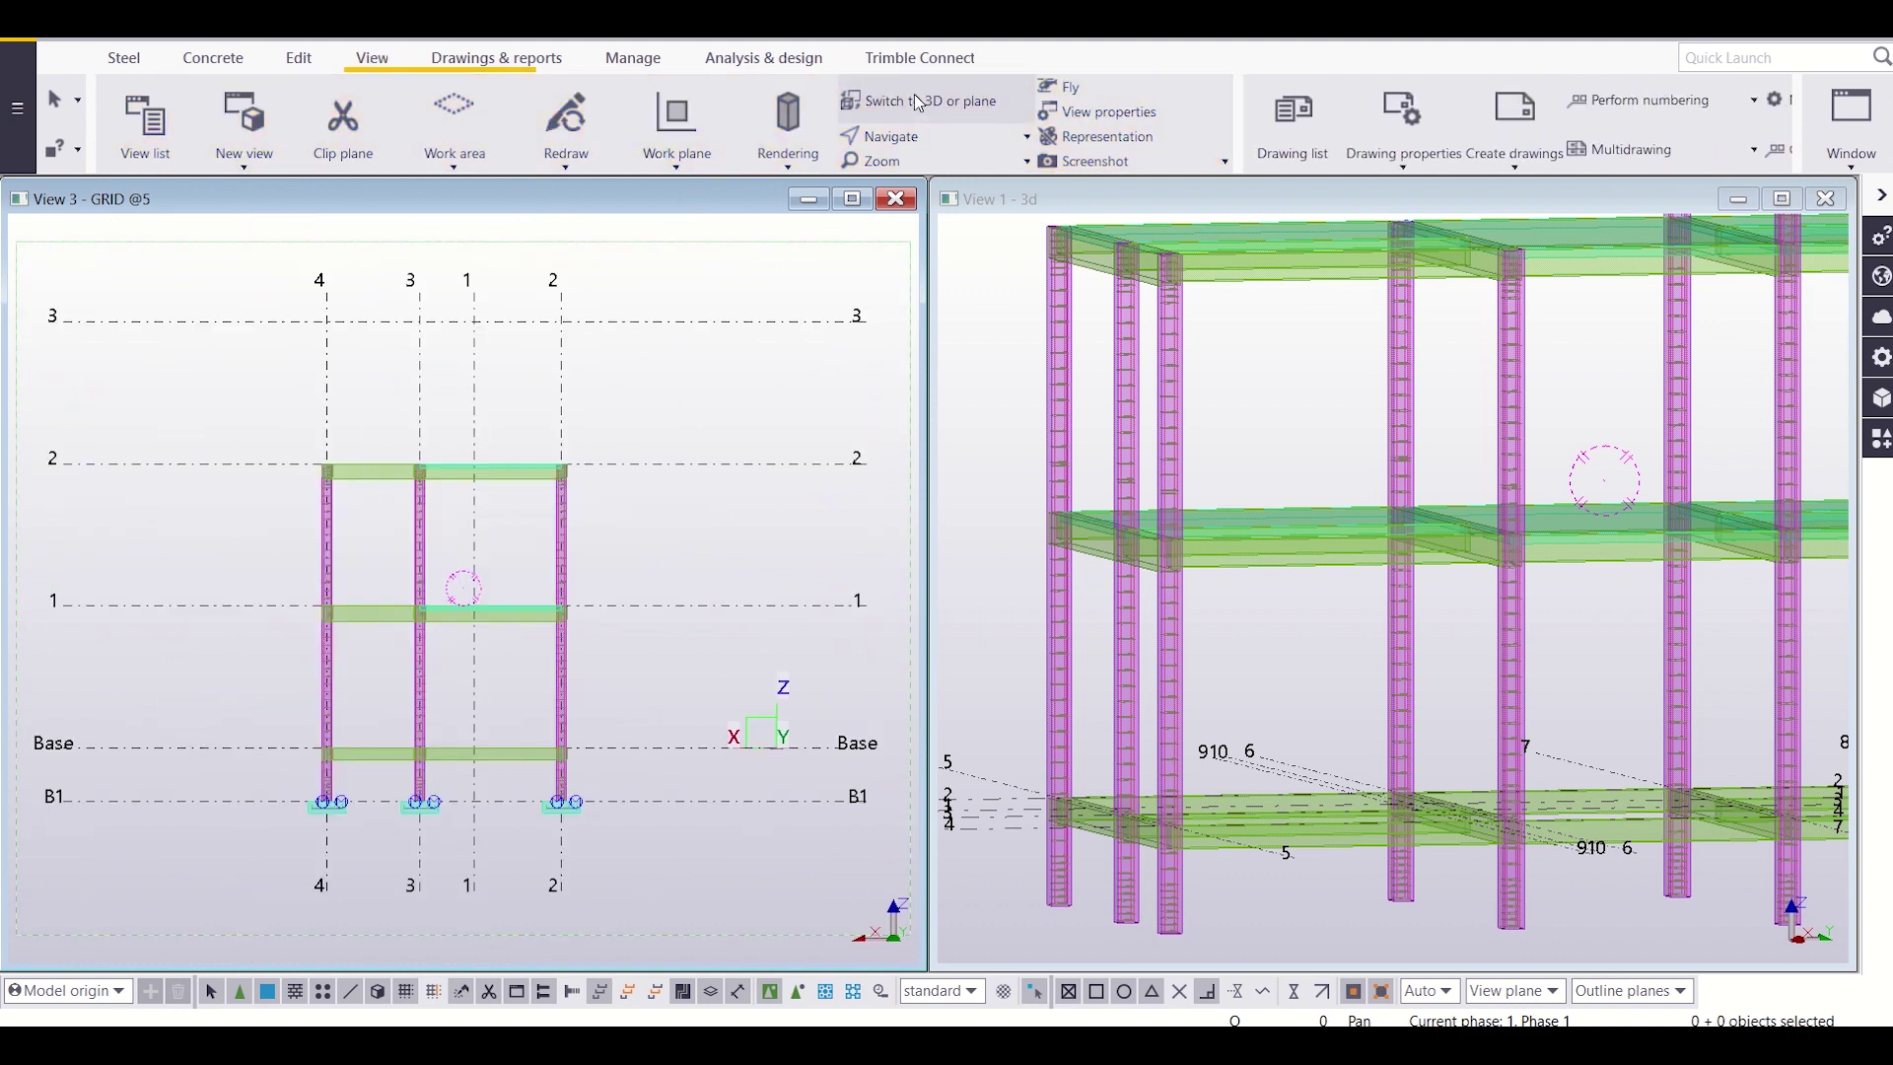
click(917, 105)
scroll(631, 680, up, 5)
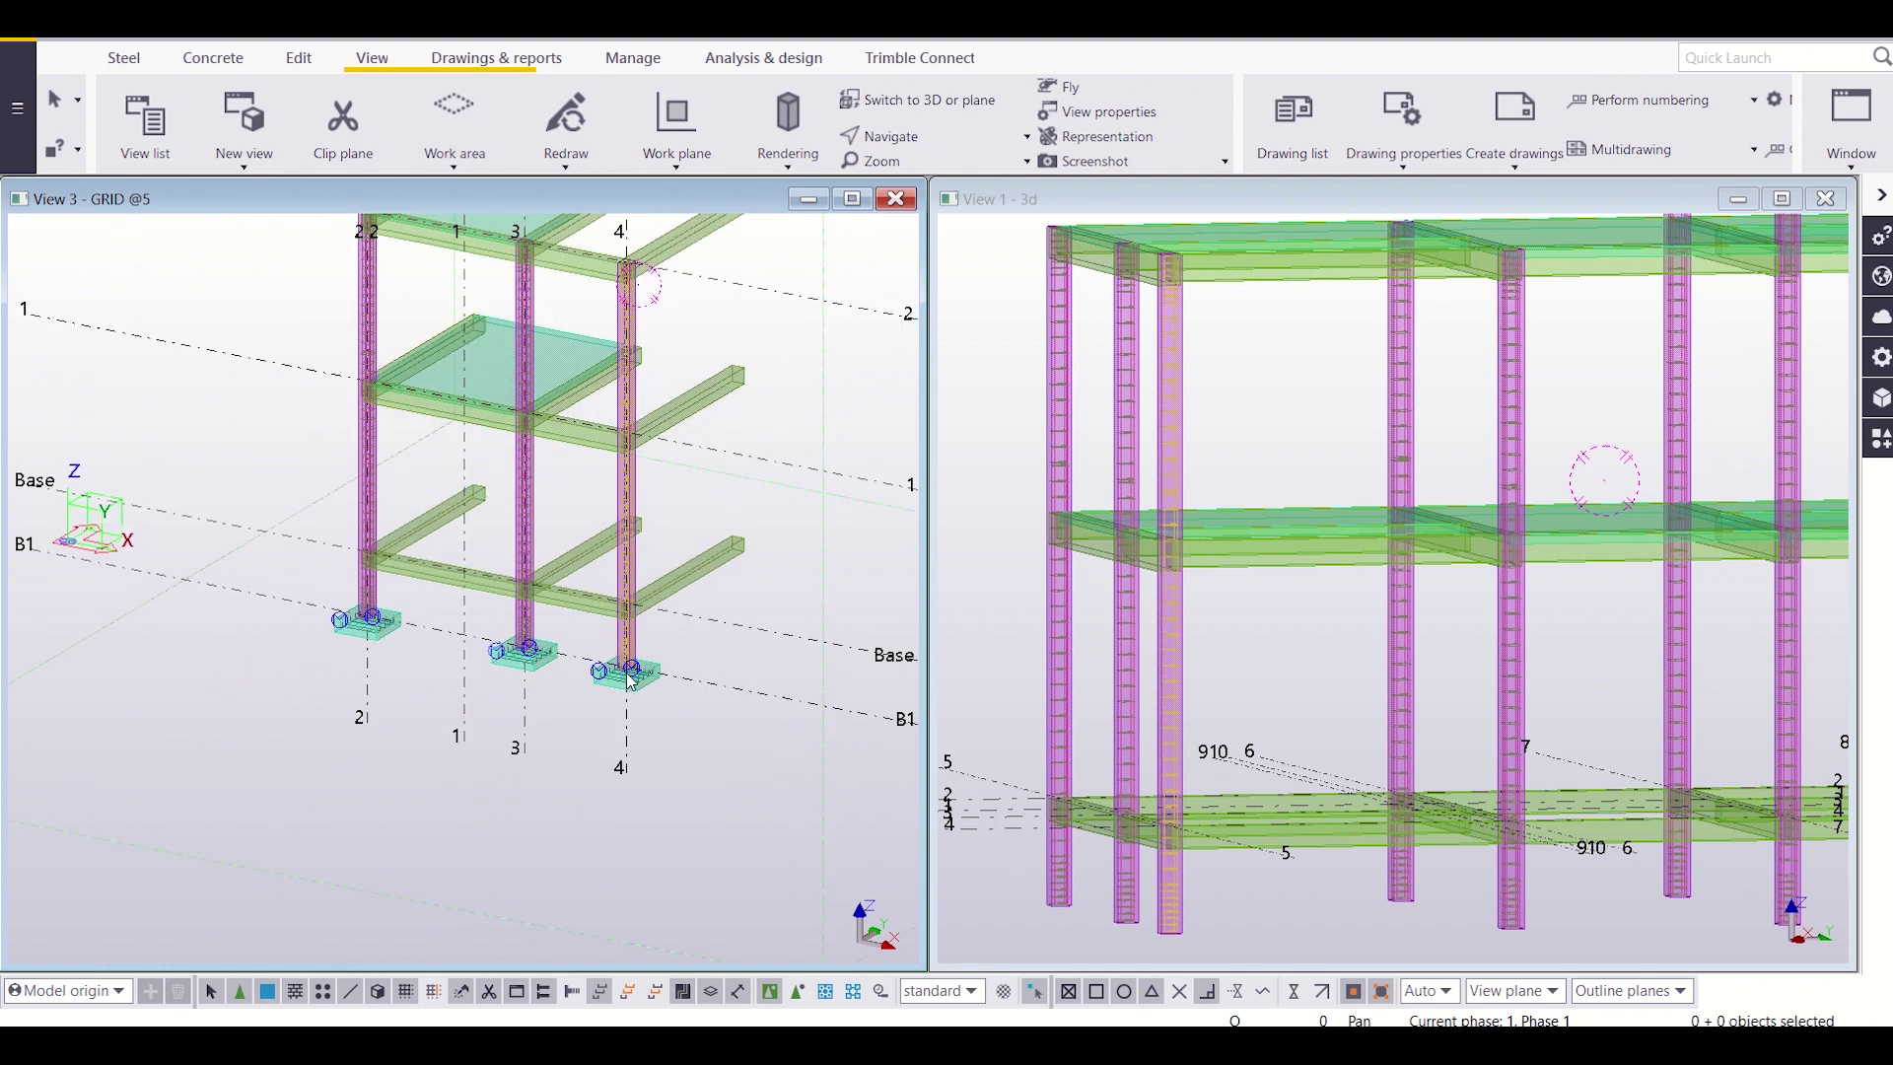
scroll(631, 675, up, 10)
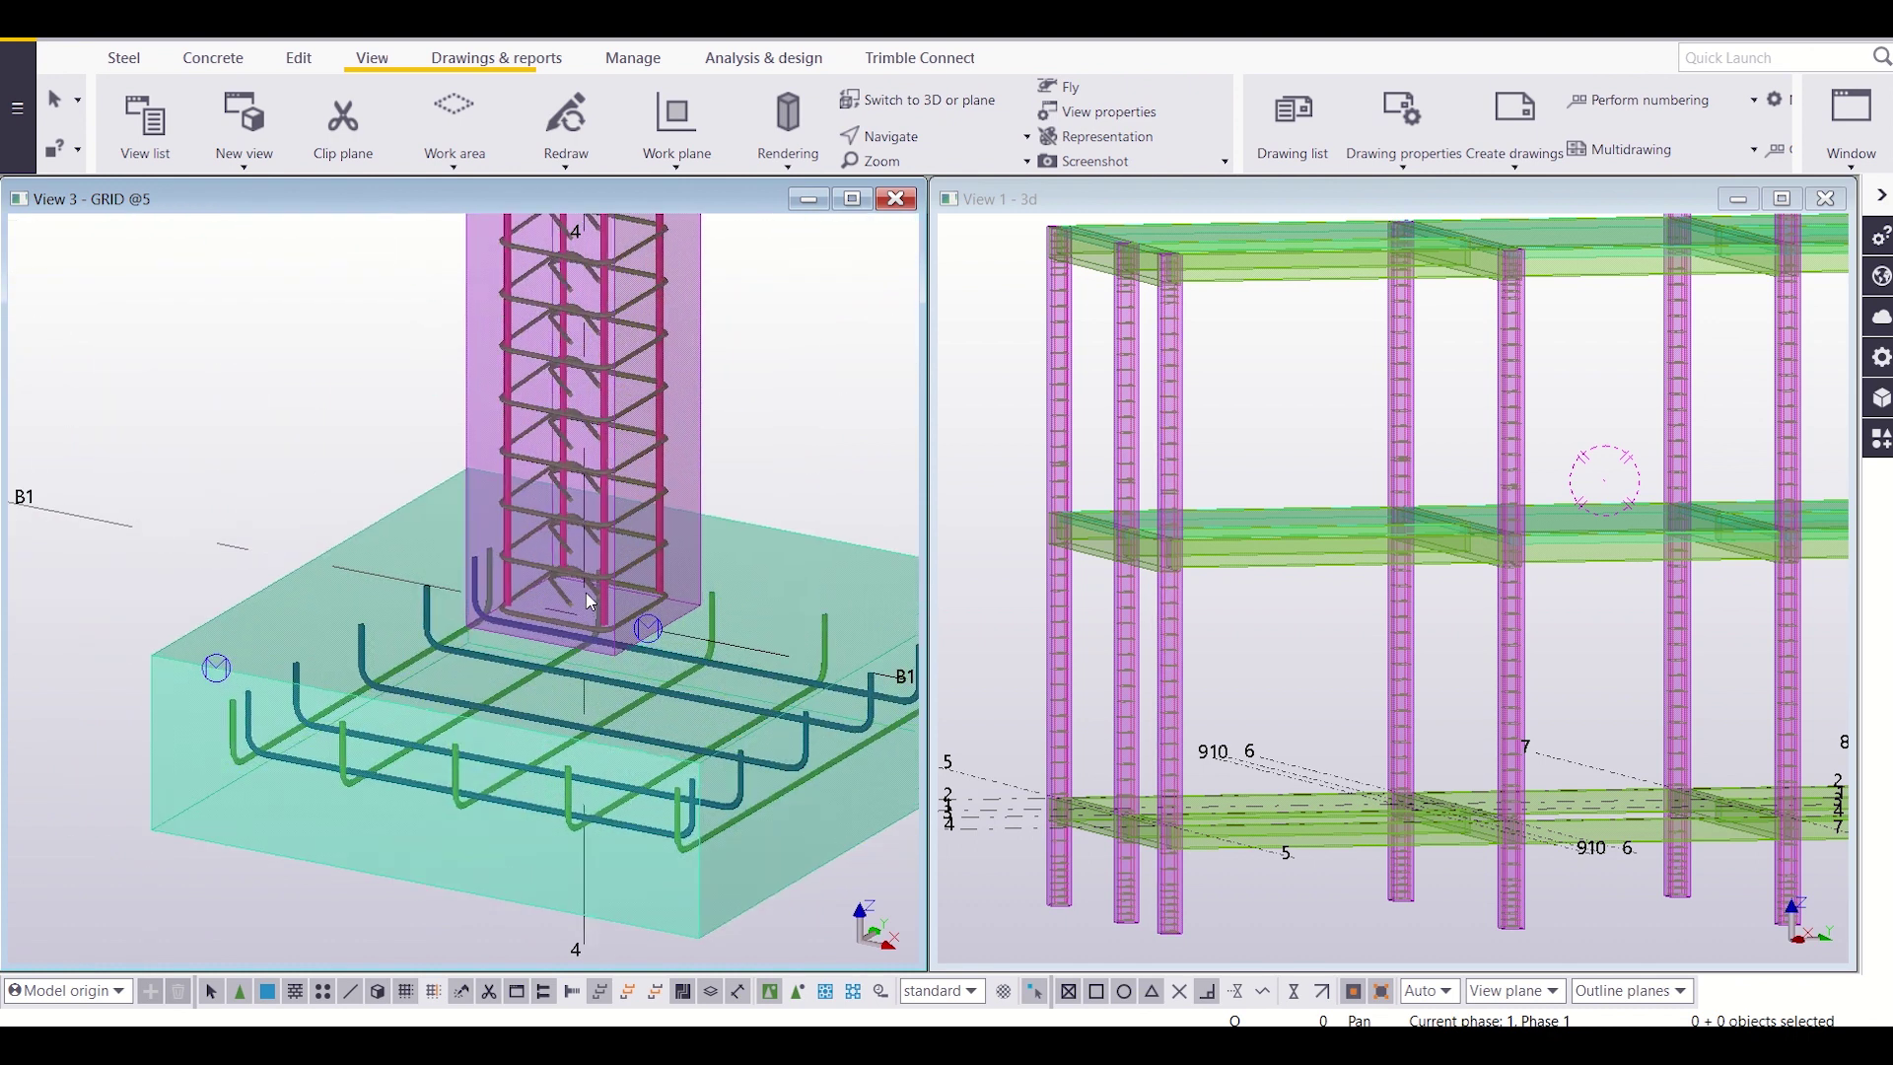
scroll(607, 663, up, 2)
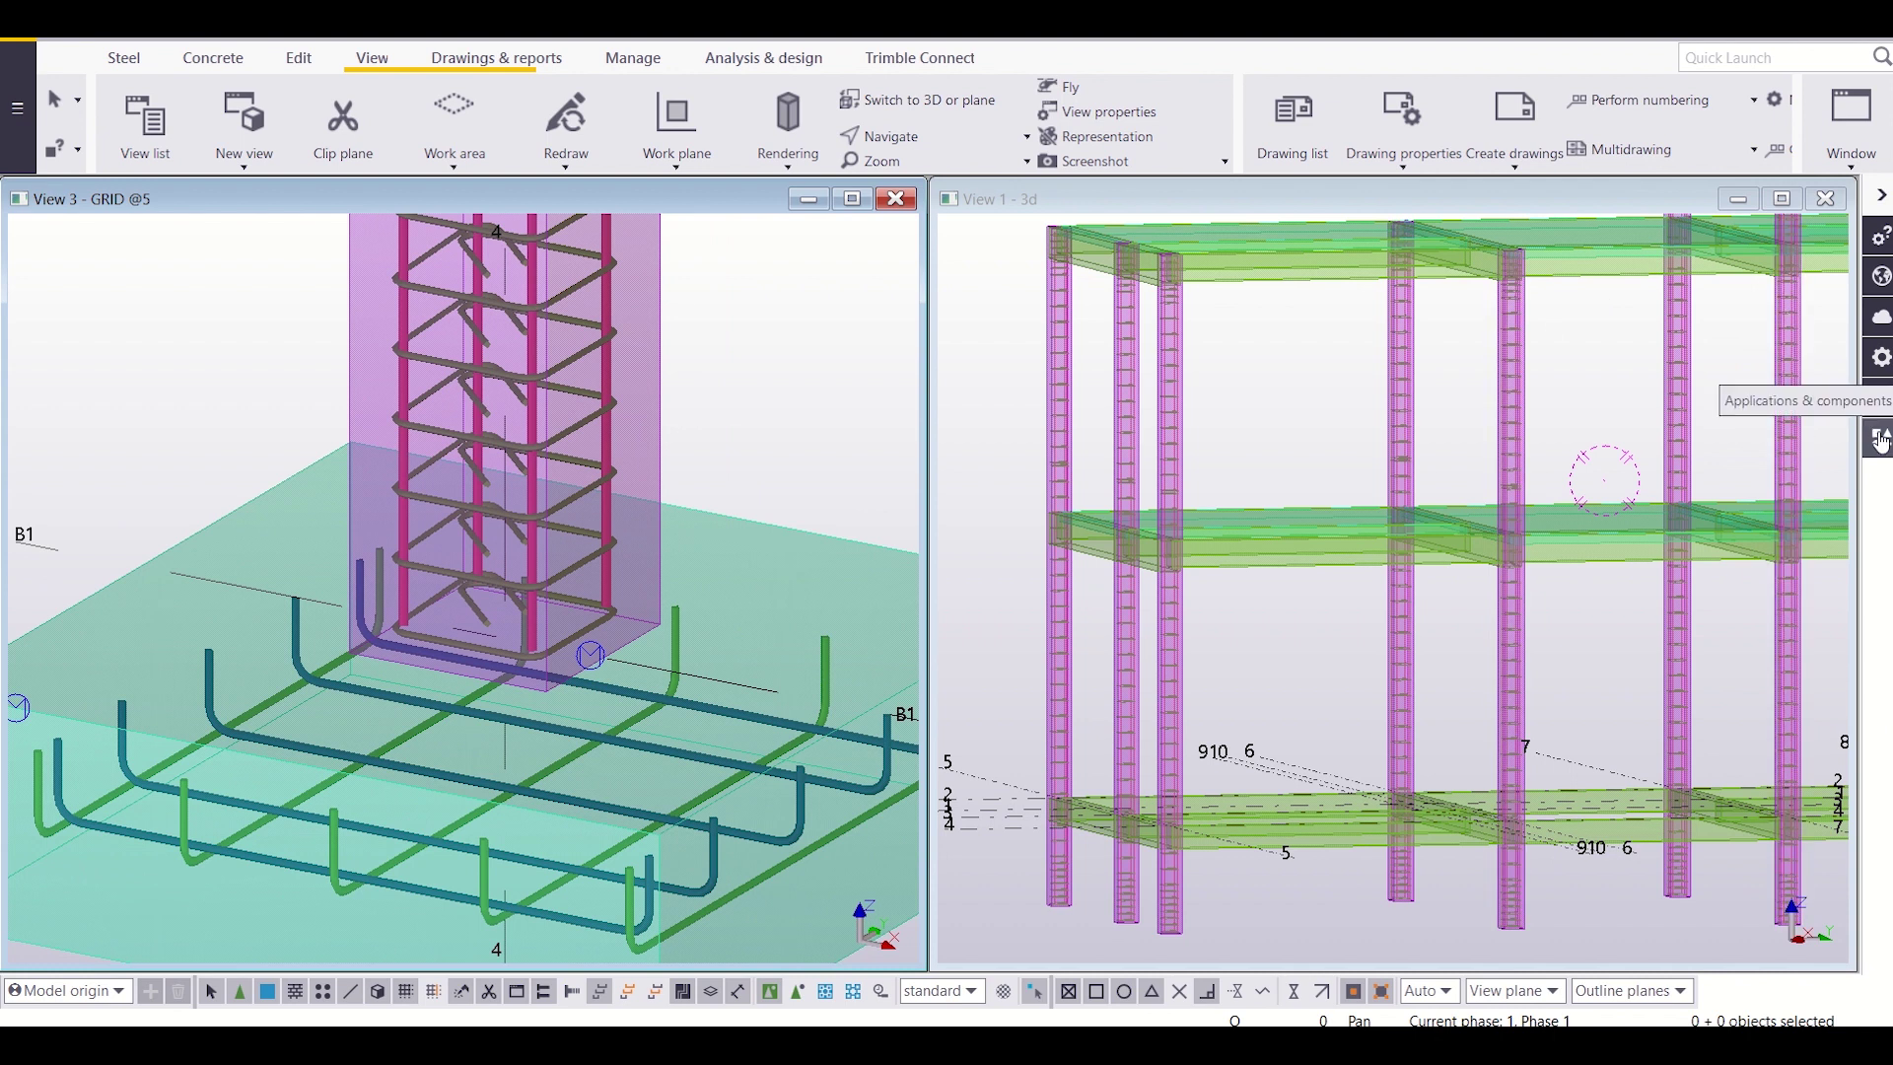
Step: Search the component catalog for 'starter' and open Starter bars for footing (87)
click(1881, 440)
click(1596, 308)
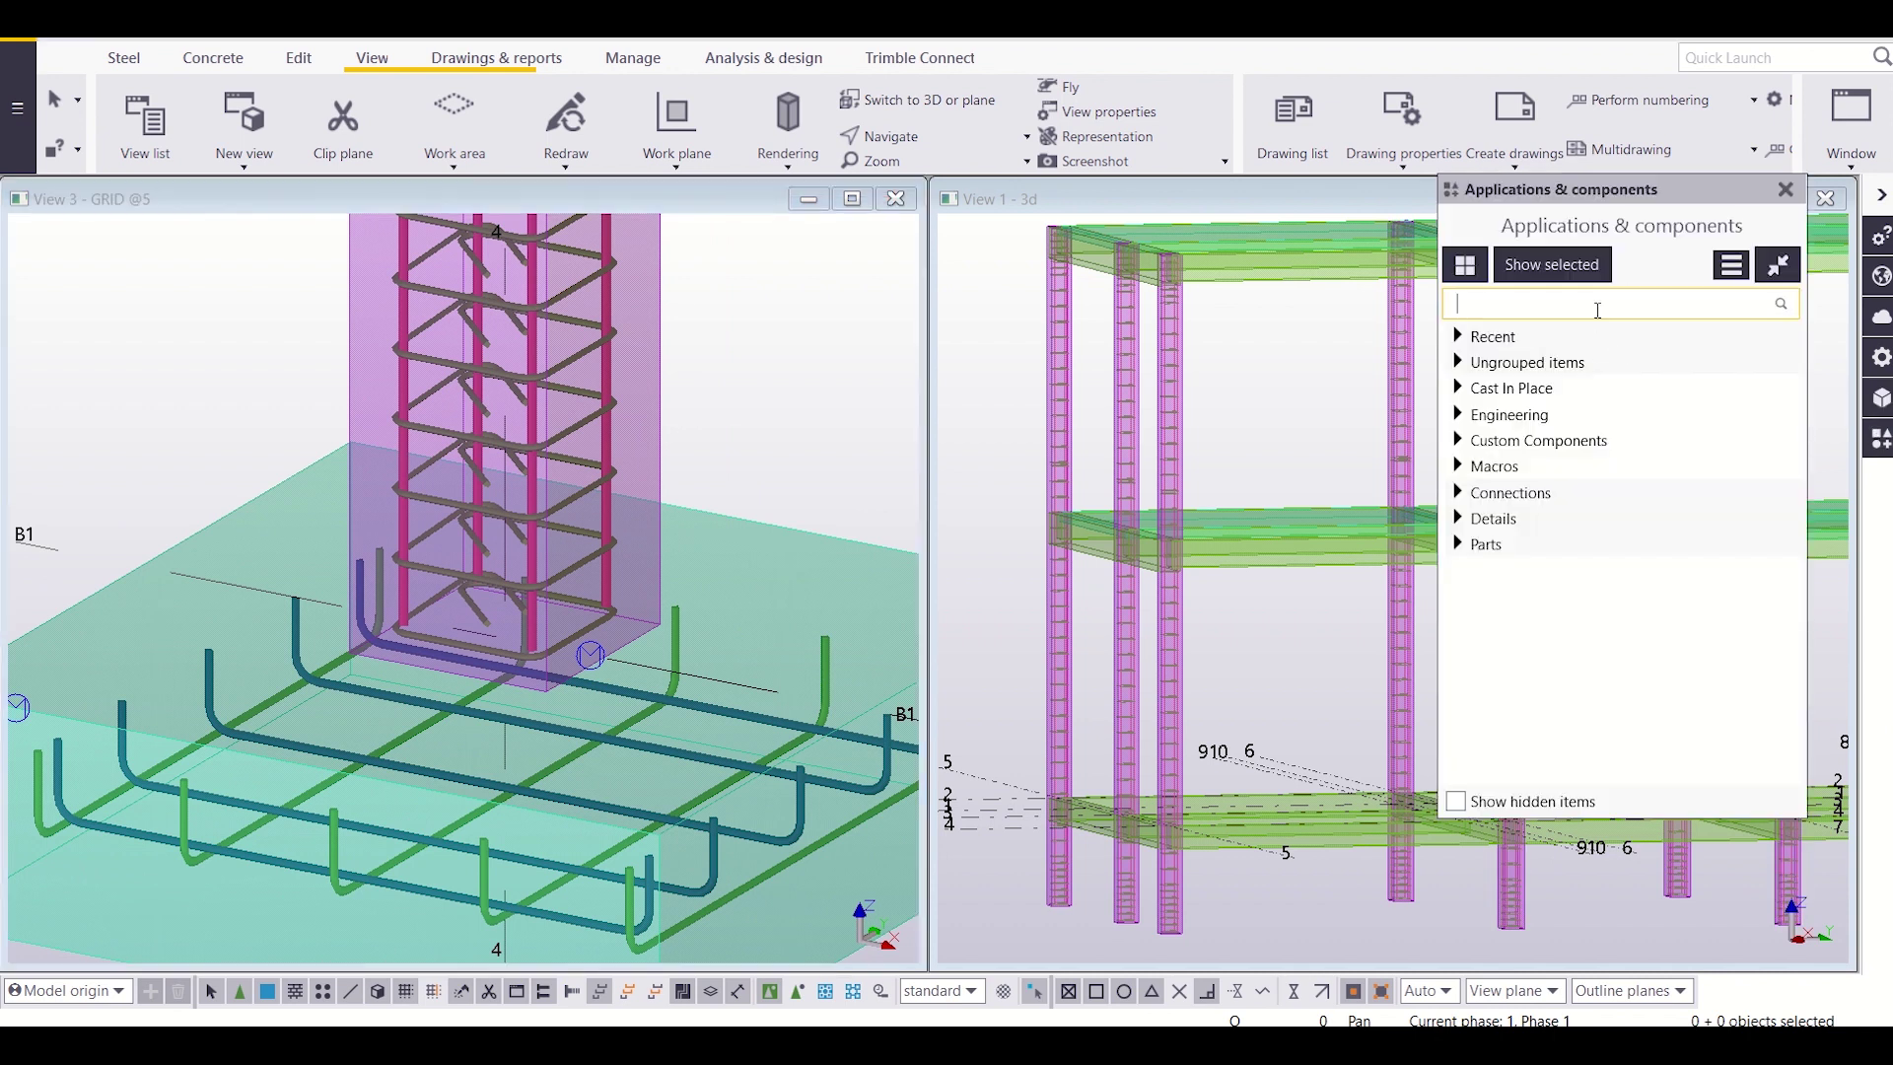
text(sta)
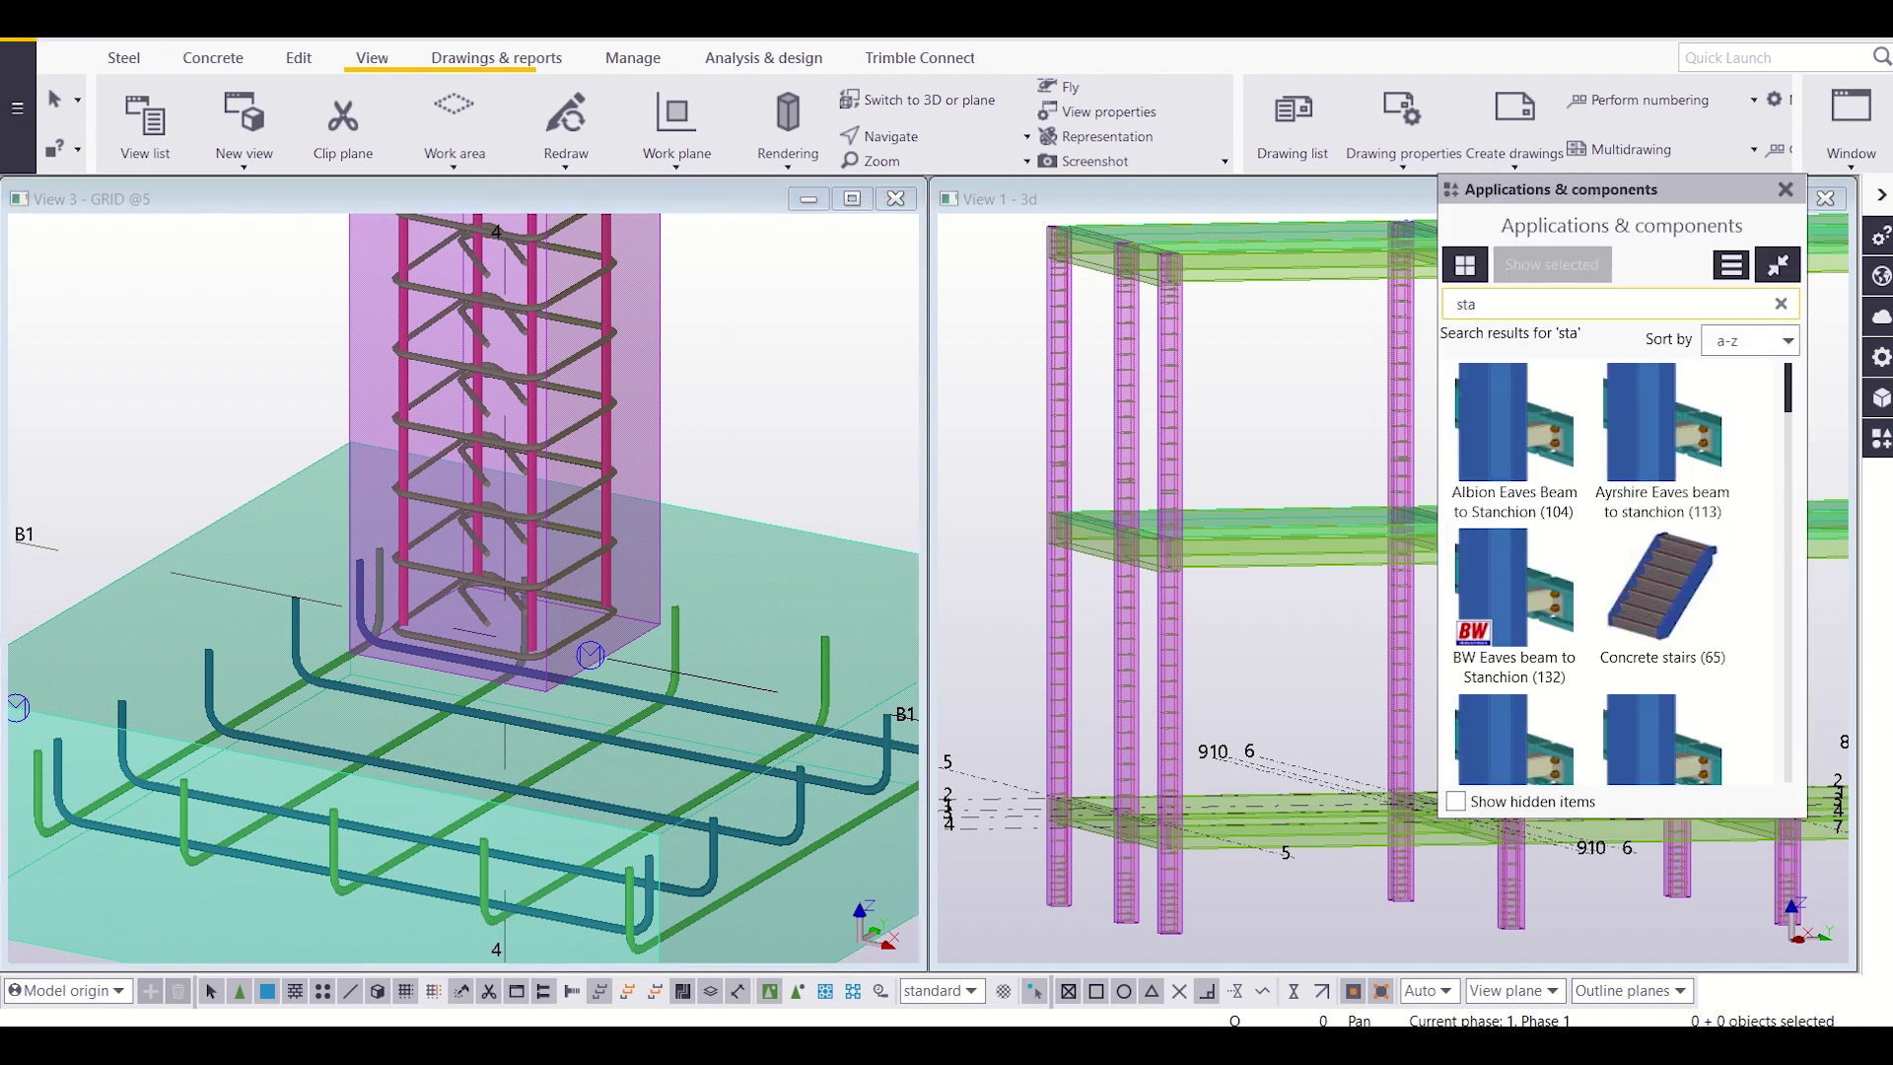
text(rter)
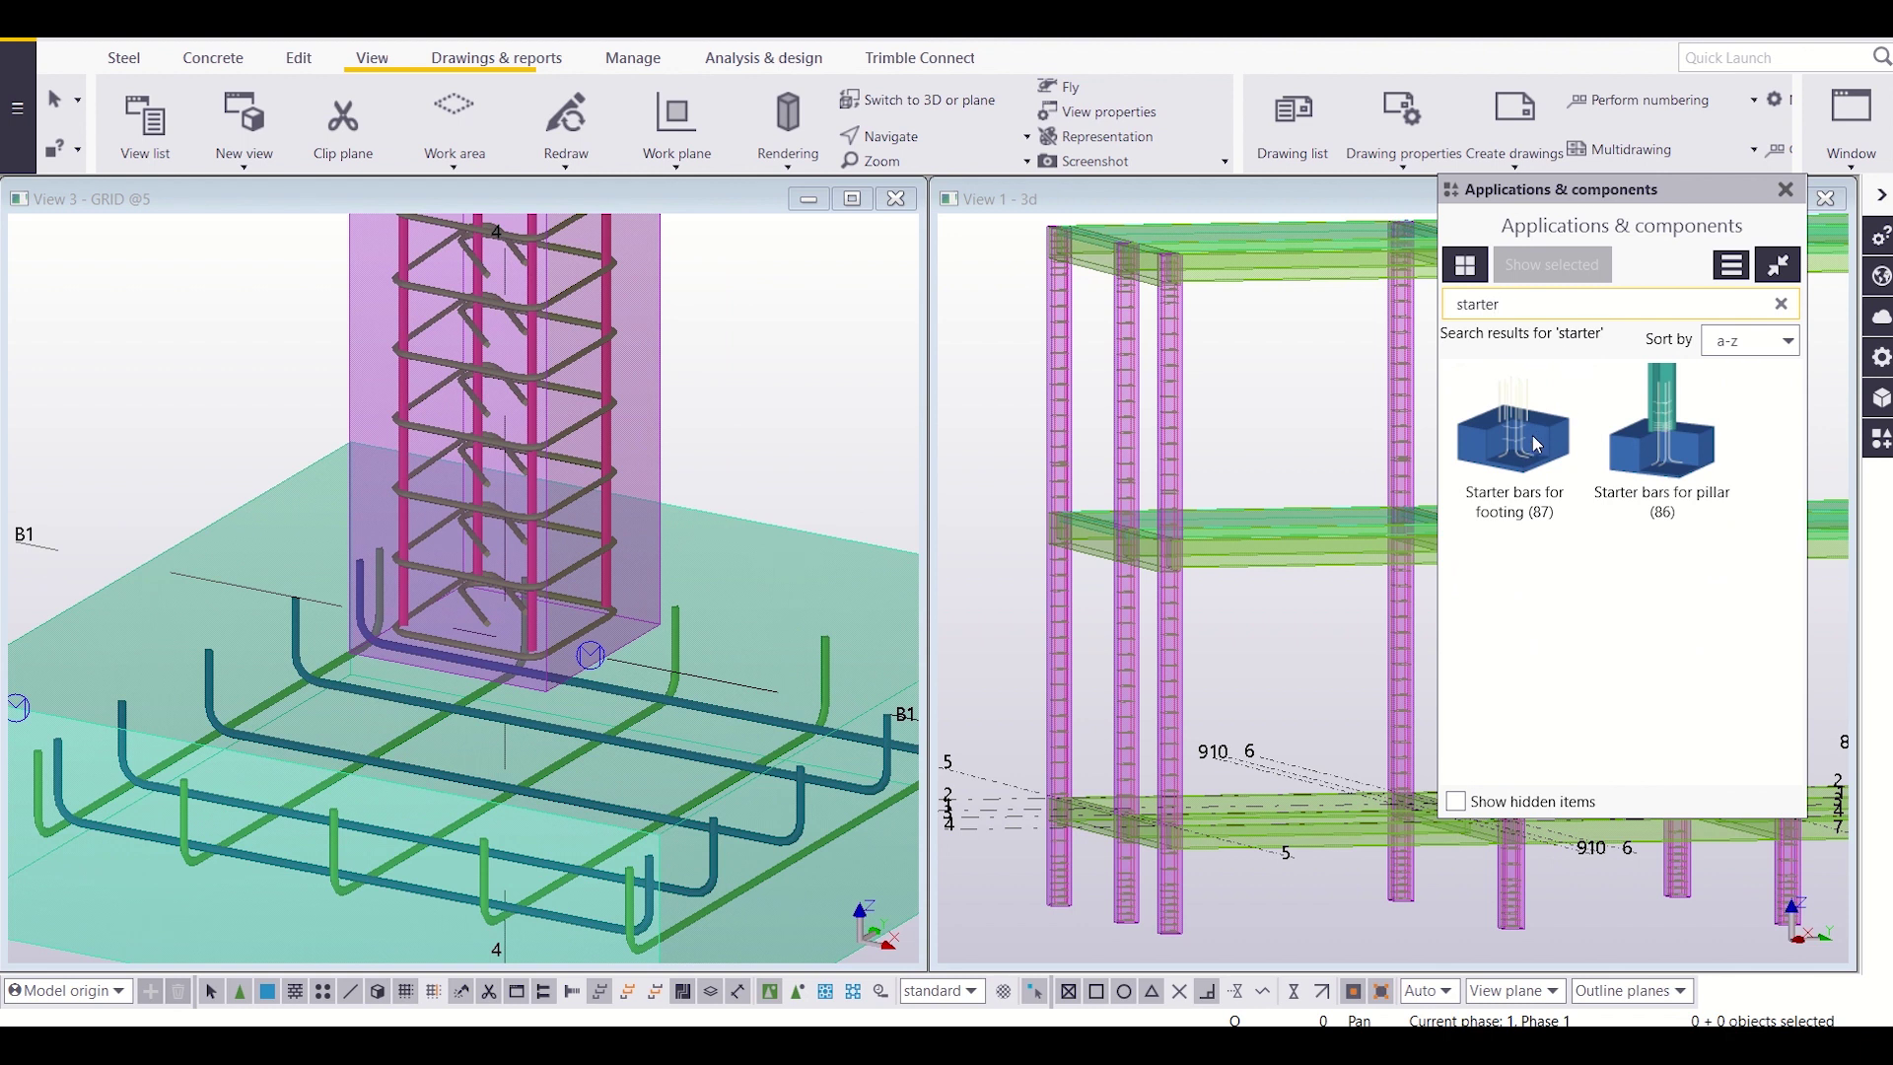
double_click(1532, 435)
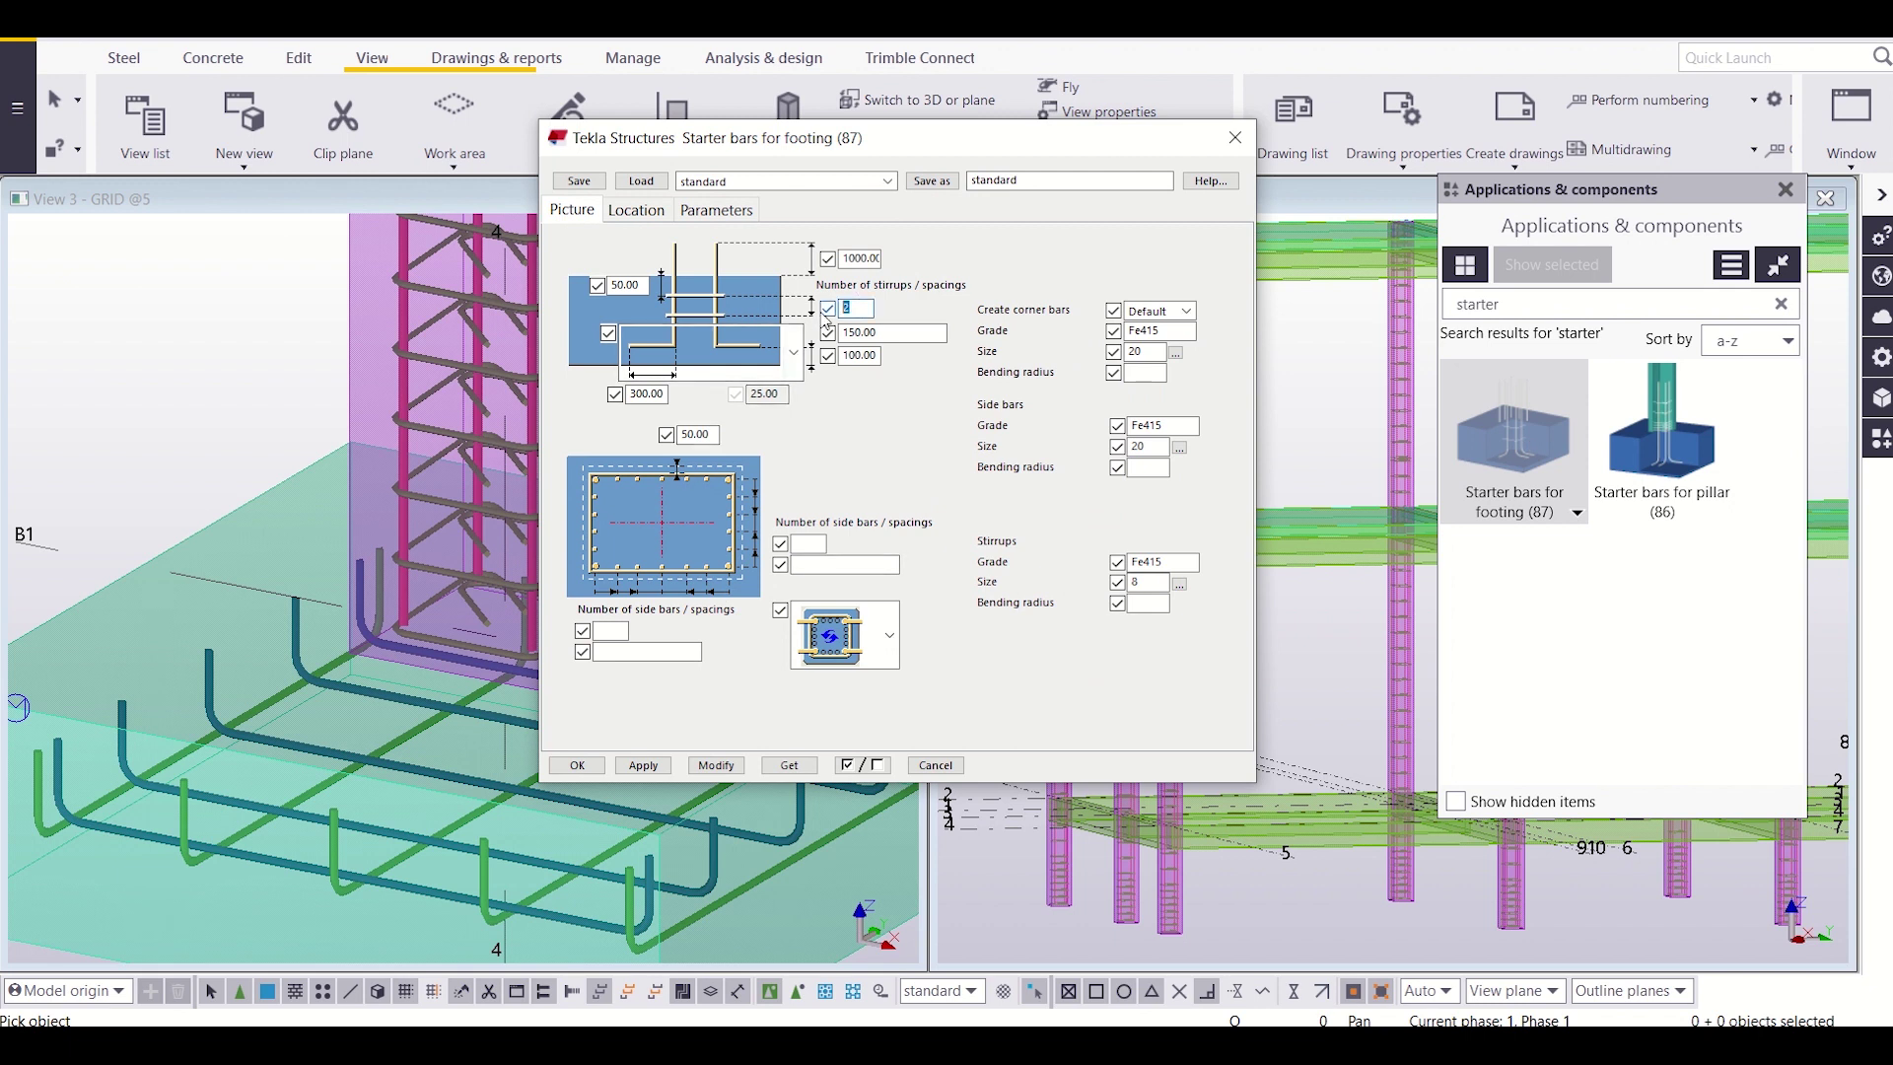
Step: Give the starter bars 1 stirrup, 100.00 spacing, 500.00 top length and Fe500 grades
text(1)
key(Tab)
text(1)
double_click(851, 255)
text(5)
click(1167, 332)
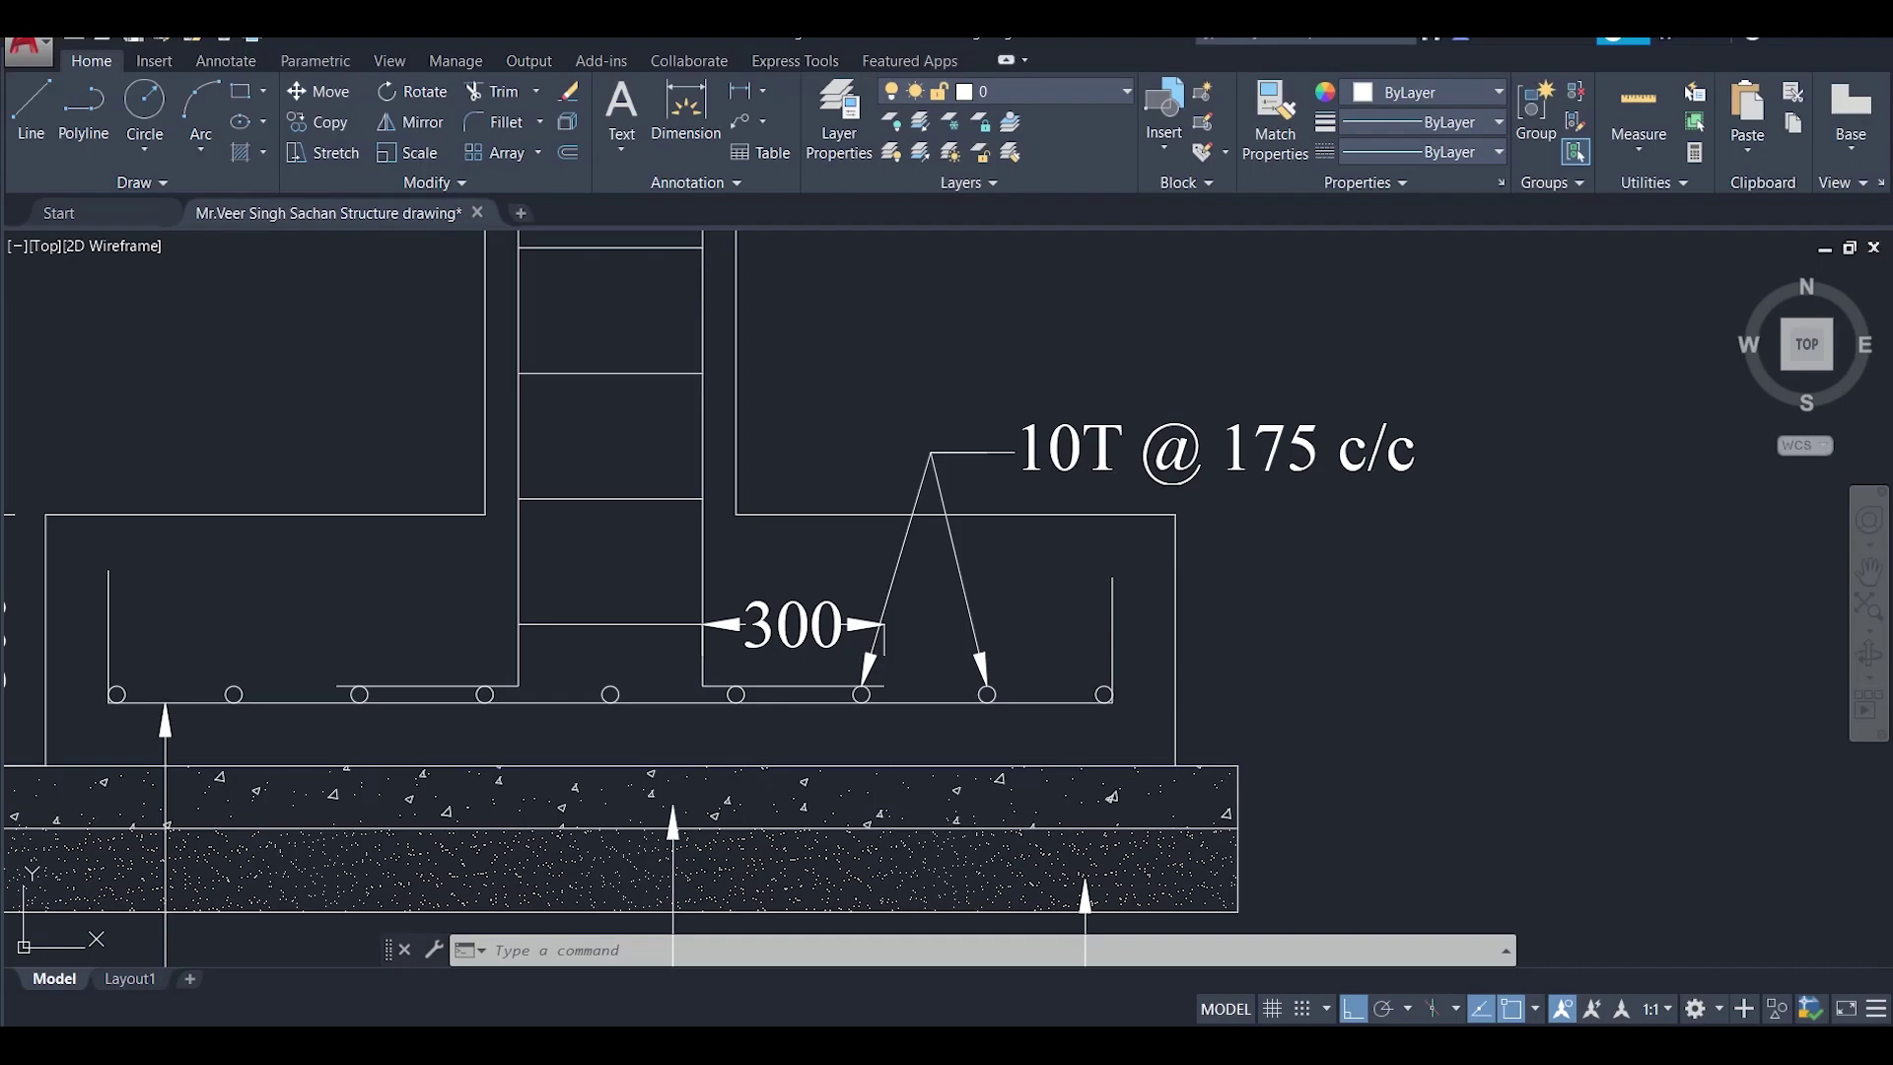
Step: Zoom and pan back to the AutoCAD column schedule showing C1 4-12T and C2 4-16T
scroll(945, 613, down, 5)
scroll(944, 613, up, 3)
mouse_move(960, 539)
middle_down()
mouse_move(944, 613)
mouse_move(796, 701)
middle_up()
scroll(1109, 507, up, 5)
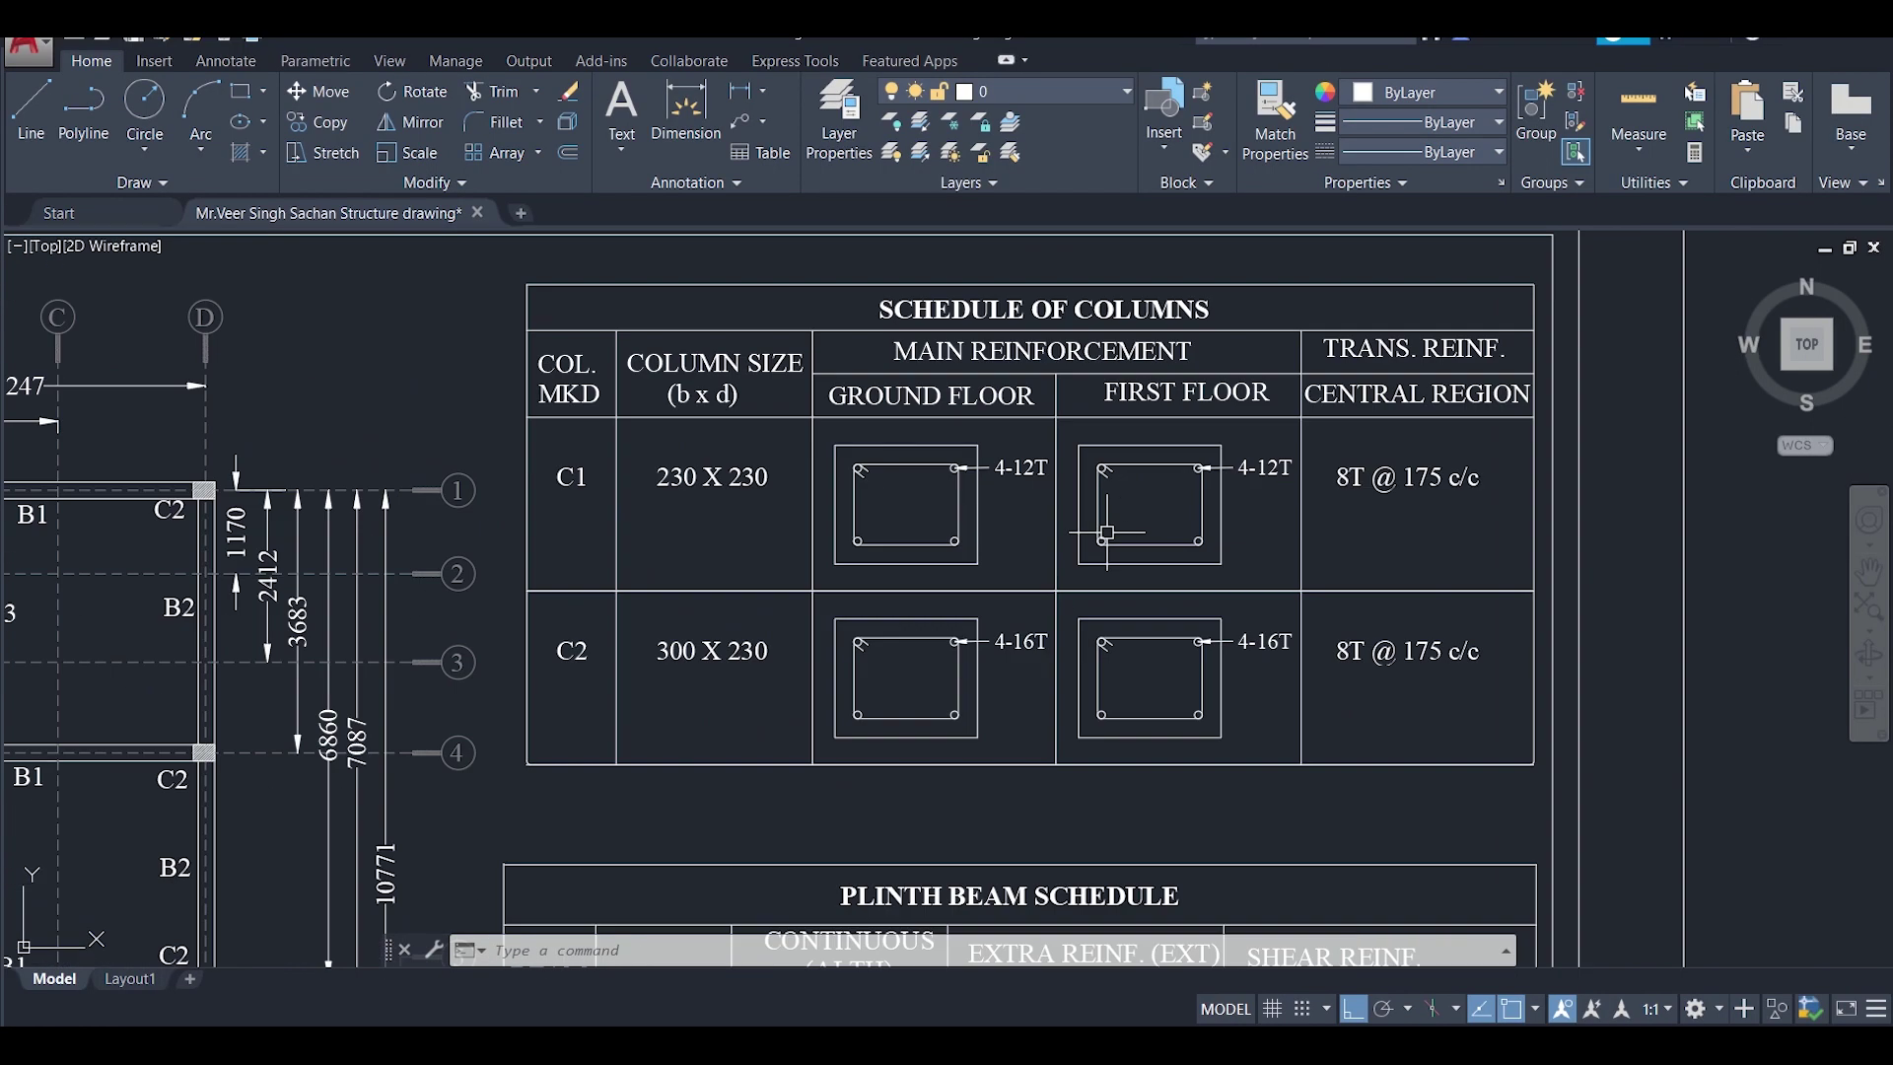
scroll(1010, 597, down, 4)
scroll(1010, 598, up, 4)
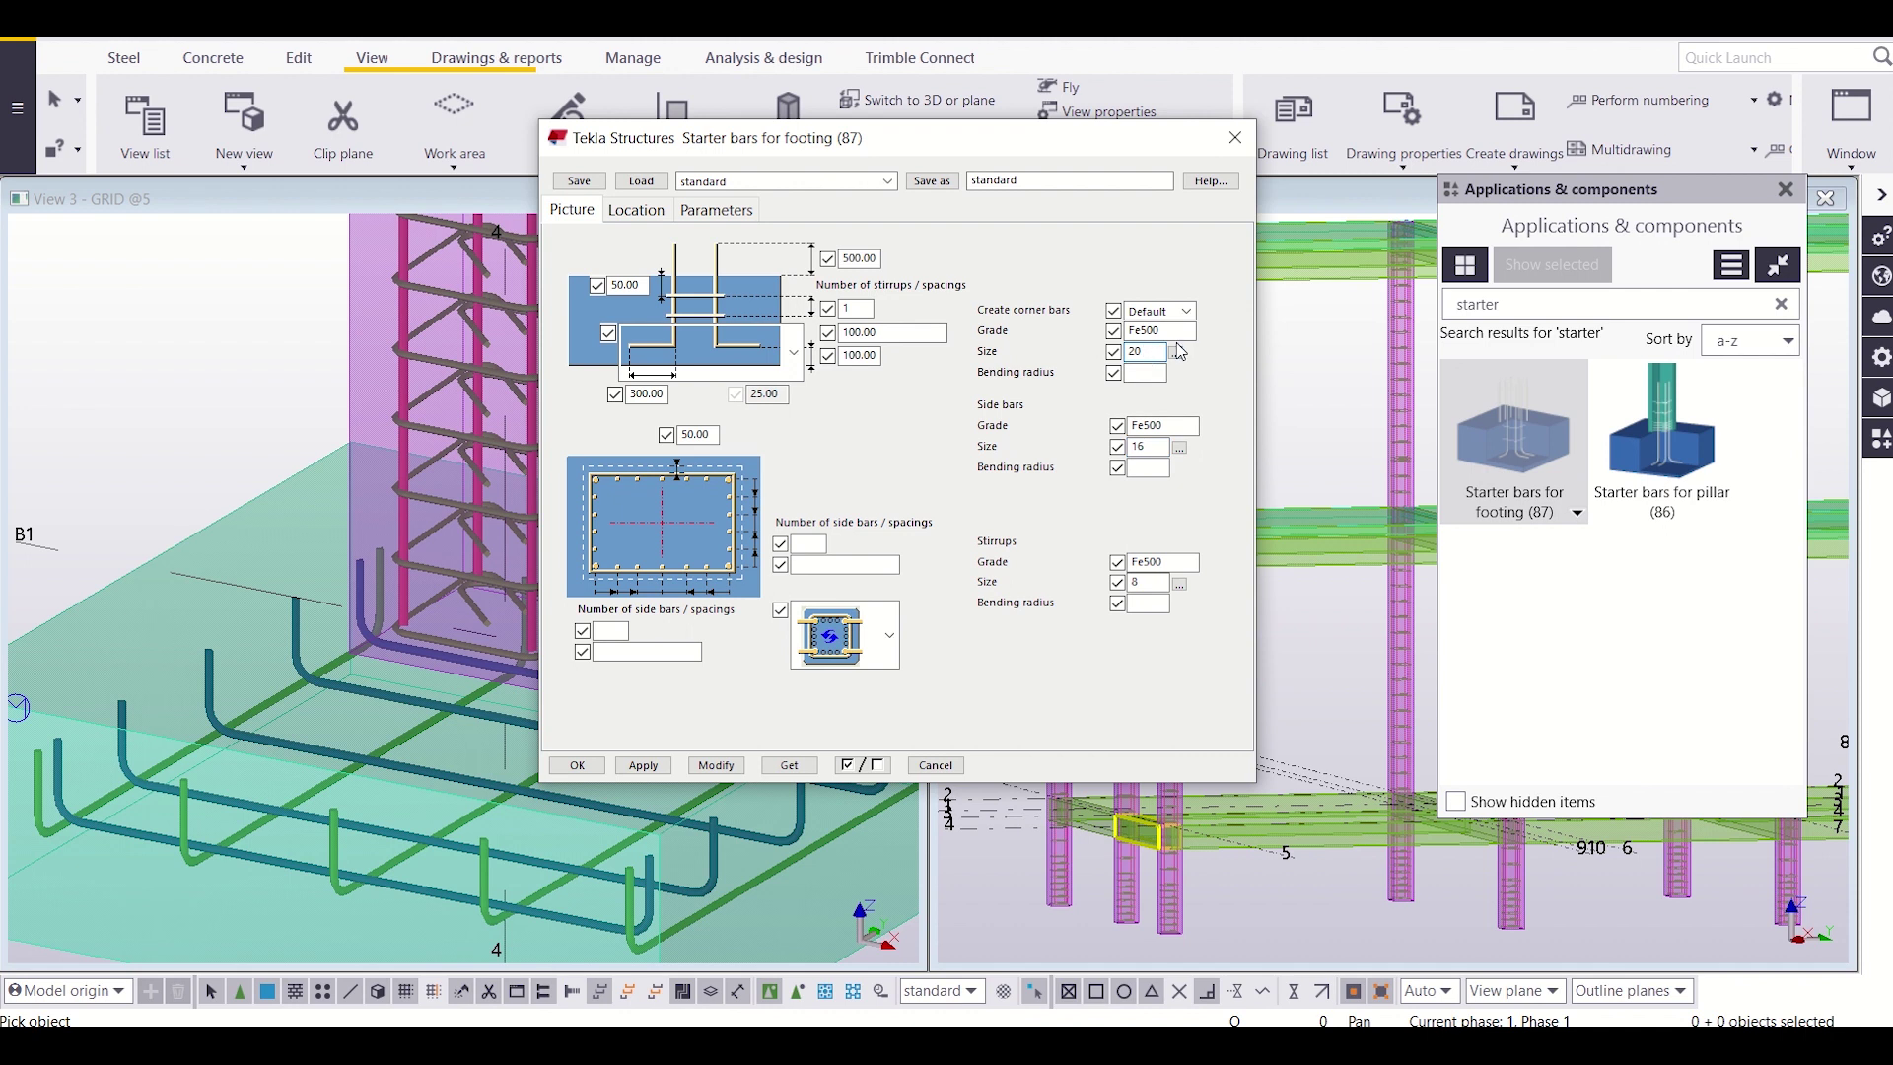
Step: Set the corner starter bars to the size 16 main bar and show the Location settings
click(1176, 351)
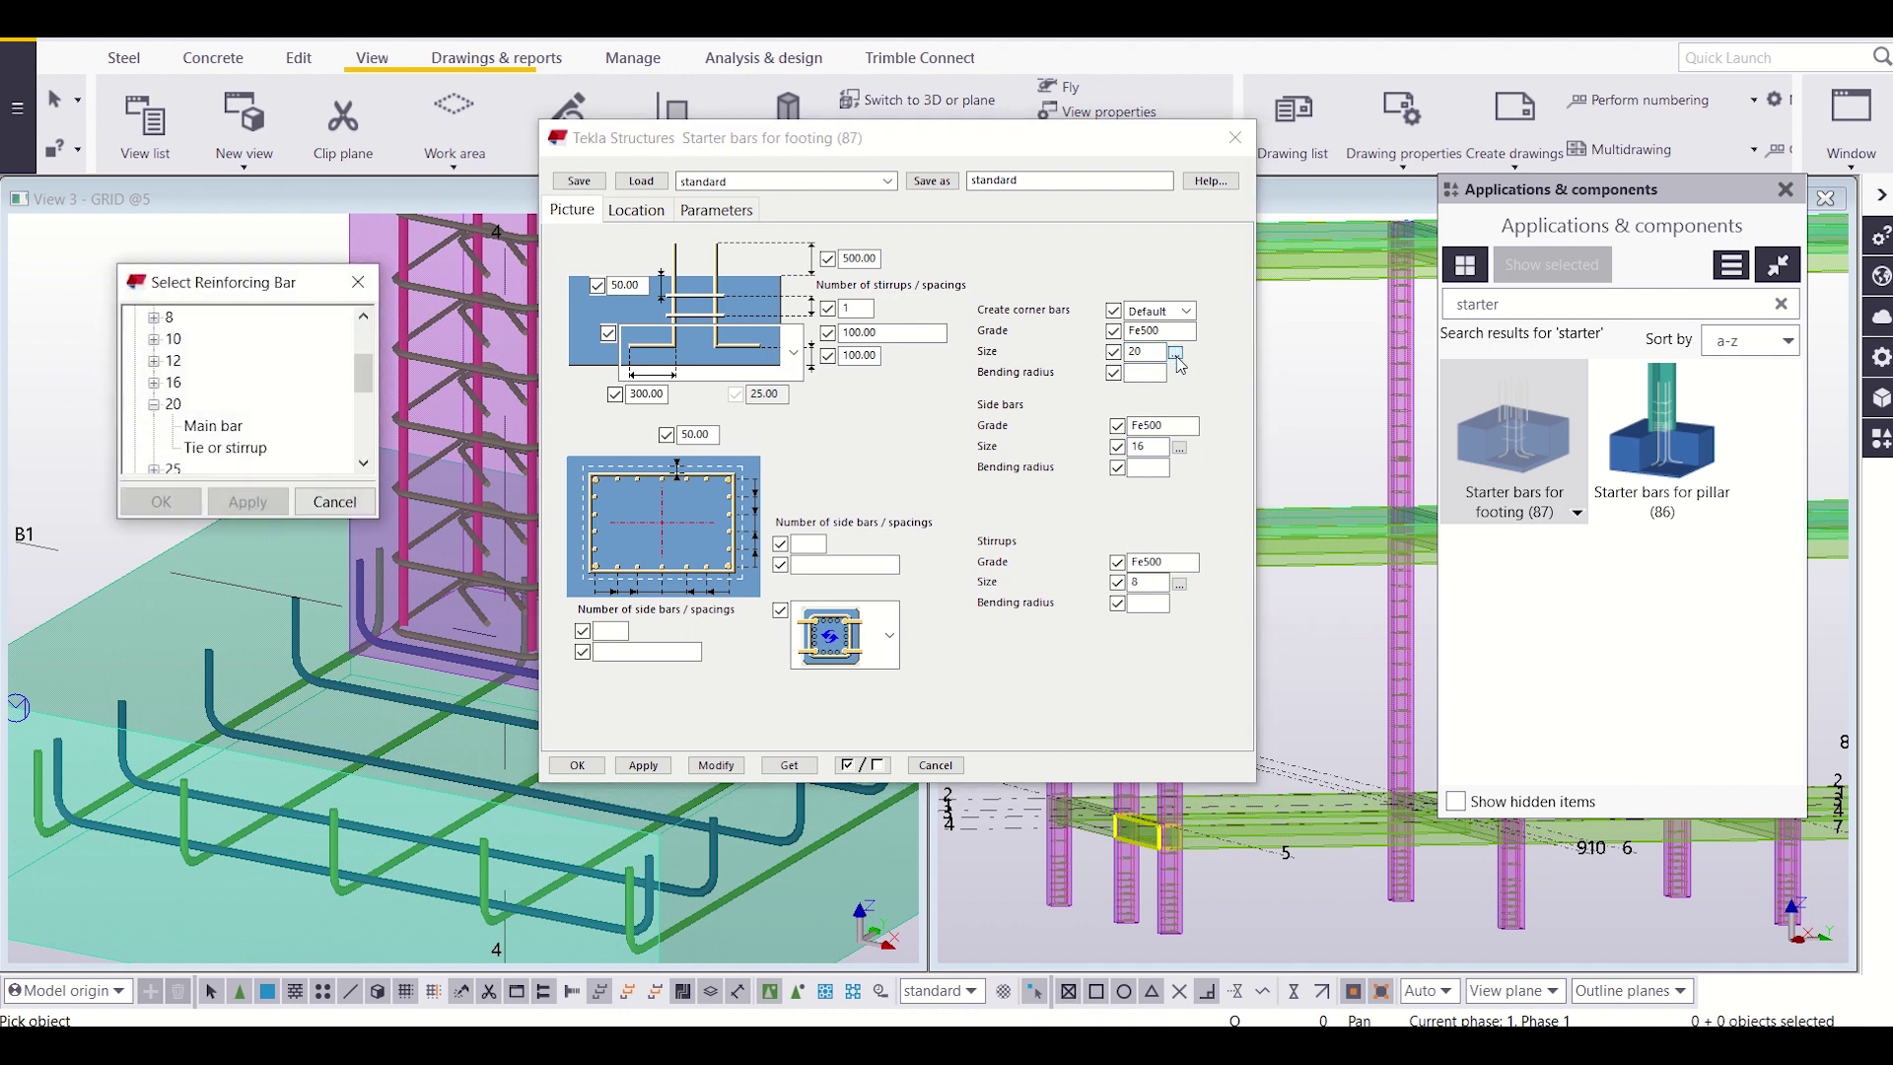
click(153, 384)
click(184, 404)
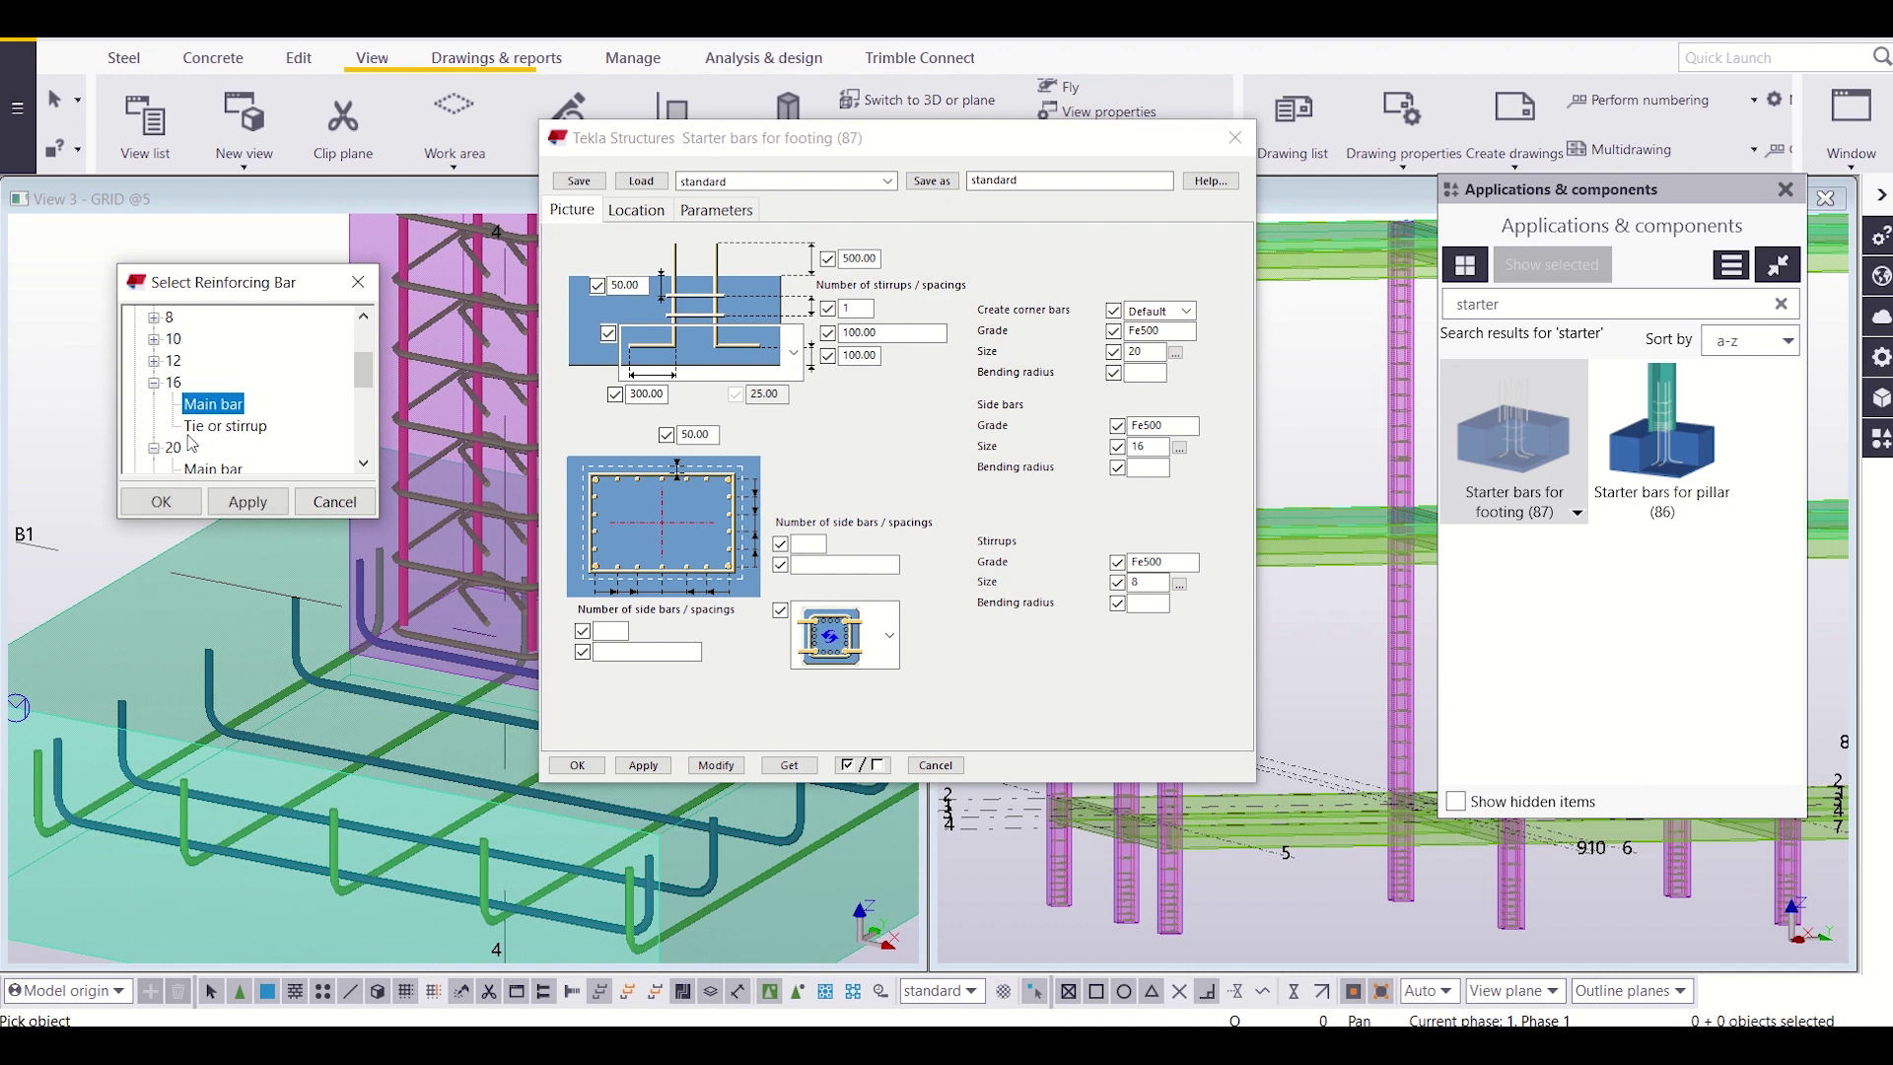
click(161, 501)
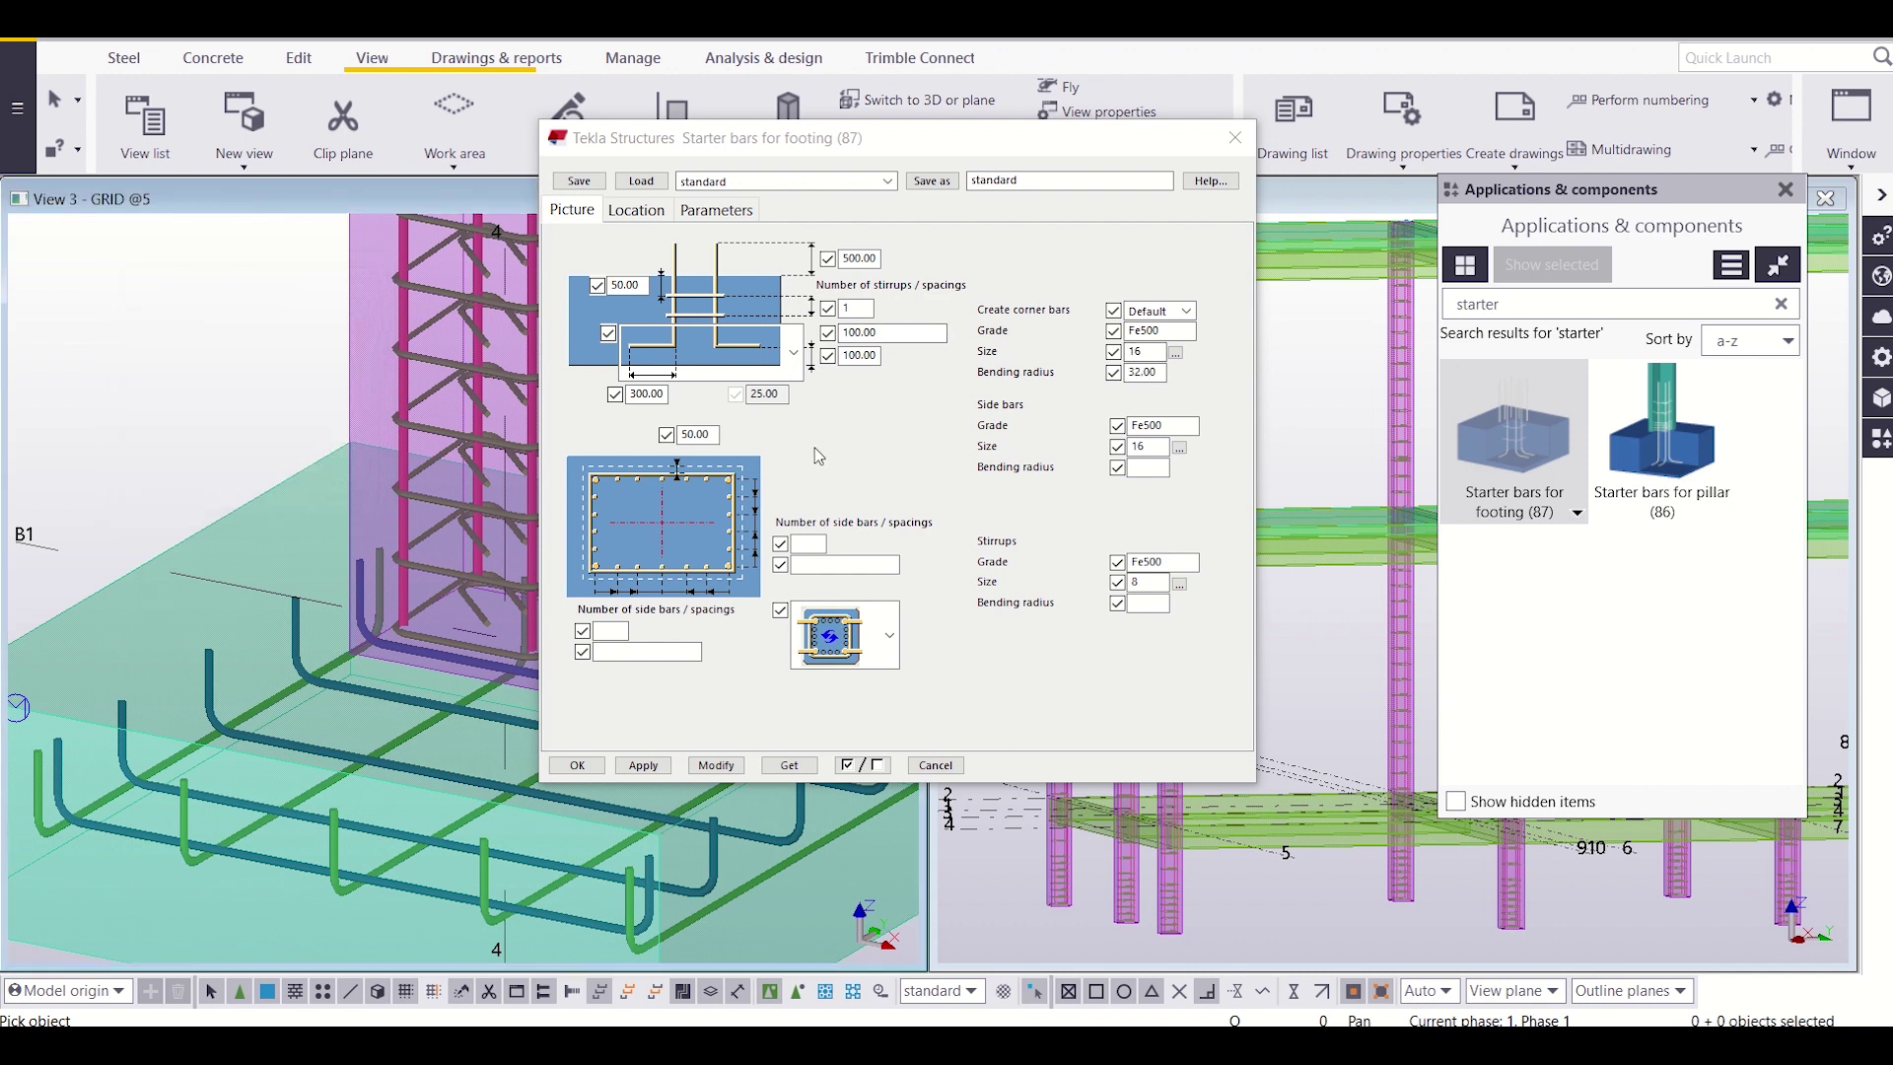
click(649, 219)
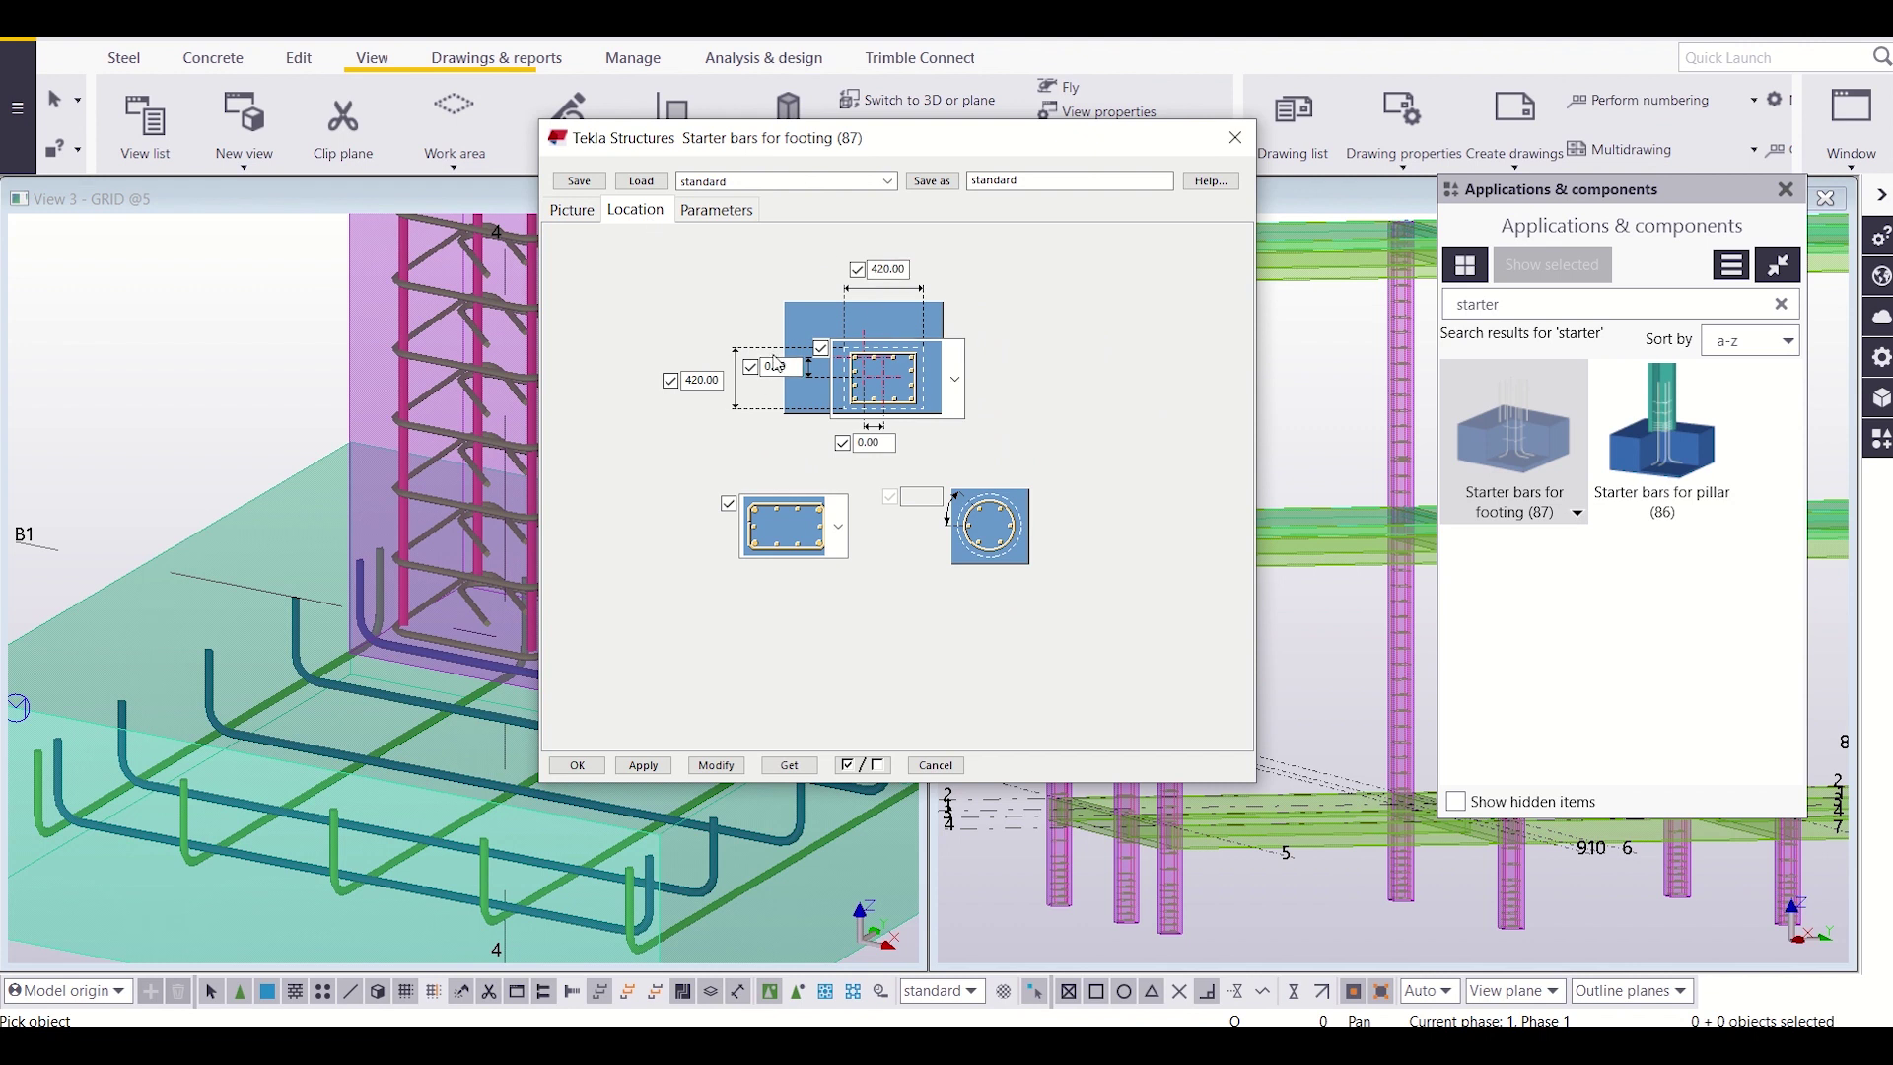
Step: Change both starter bar location offsets from 420.00 to 230.00 and modify the footing
ctrl+middle_drag(326, 631, 183, 619)
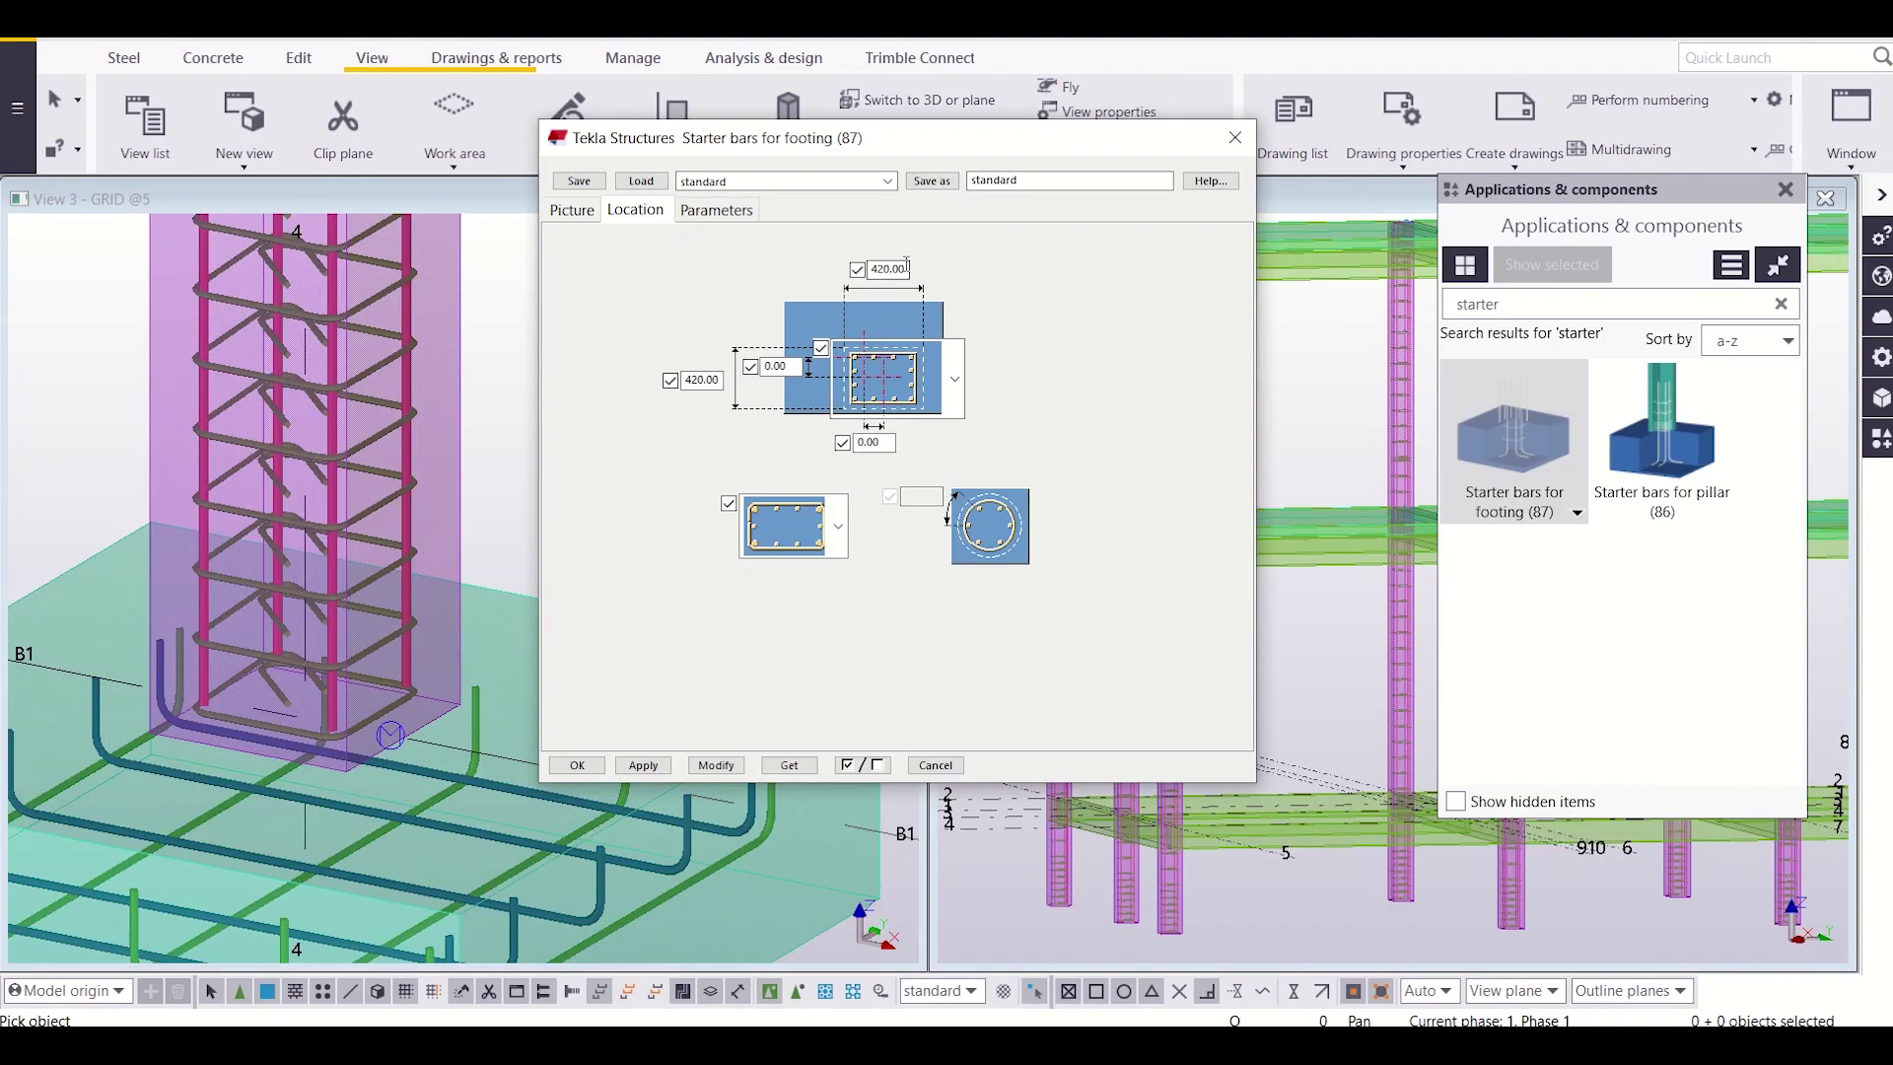
drag(906, 264, 834, 278)
text(230)
drag(721, 380, 686, 381)
text(23)
click(704, 765)
Step: Create the starter bars and zoom in on the footing's rebar
click(577, 765)
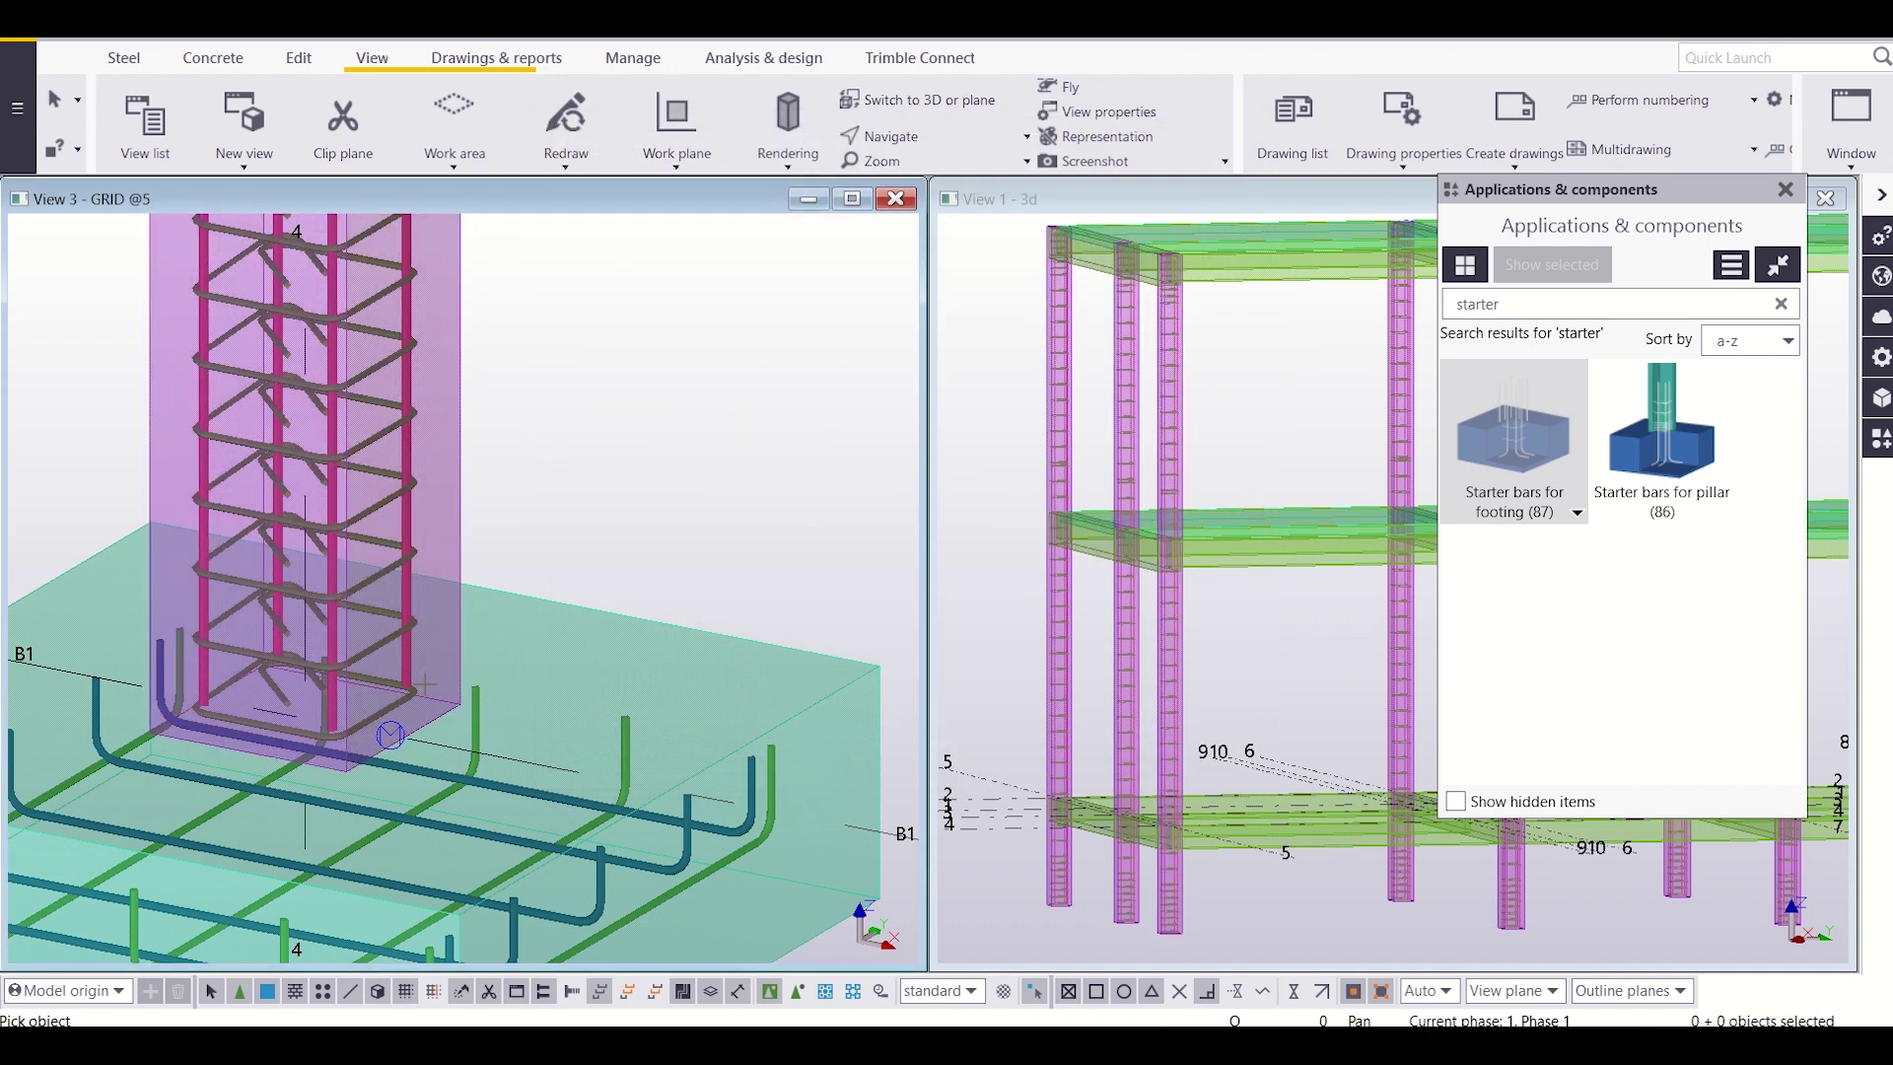
scroll(470, 727, down, 6)
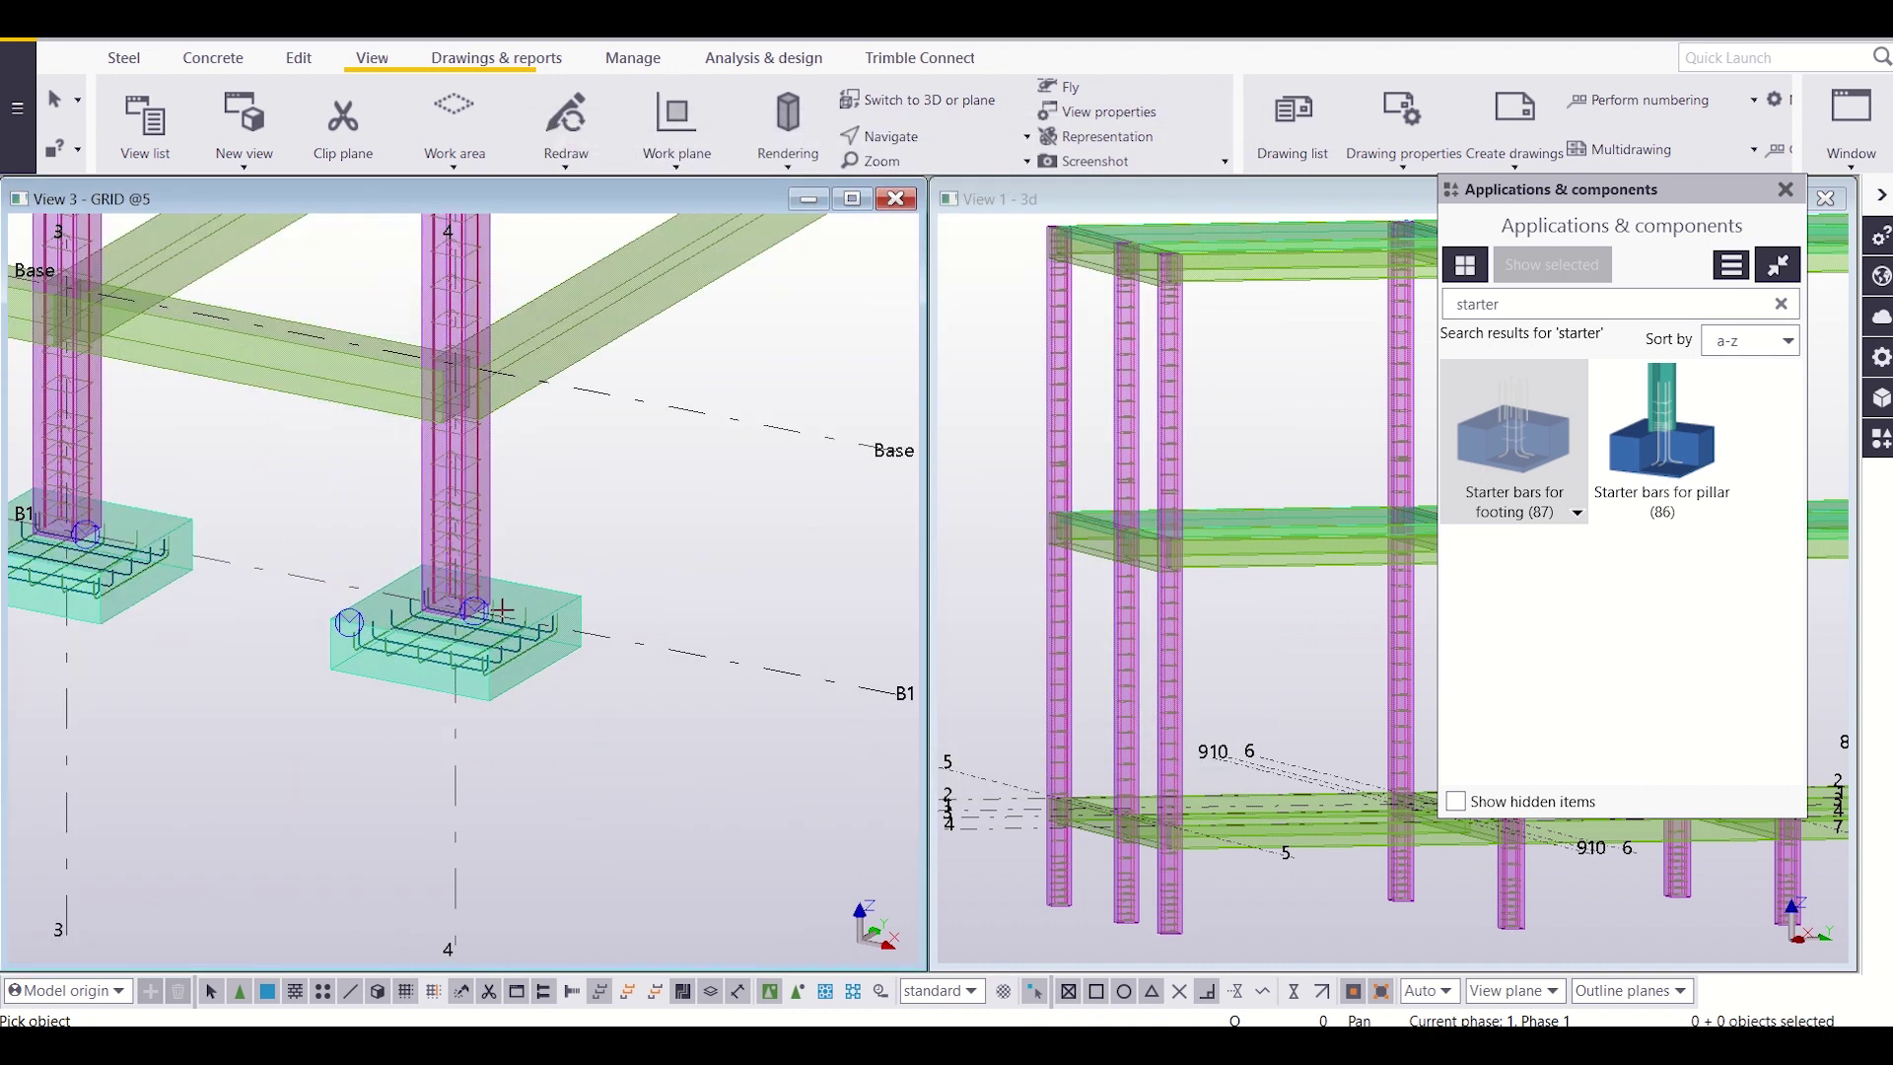
scroll(503, 611, down, 3)
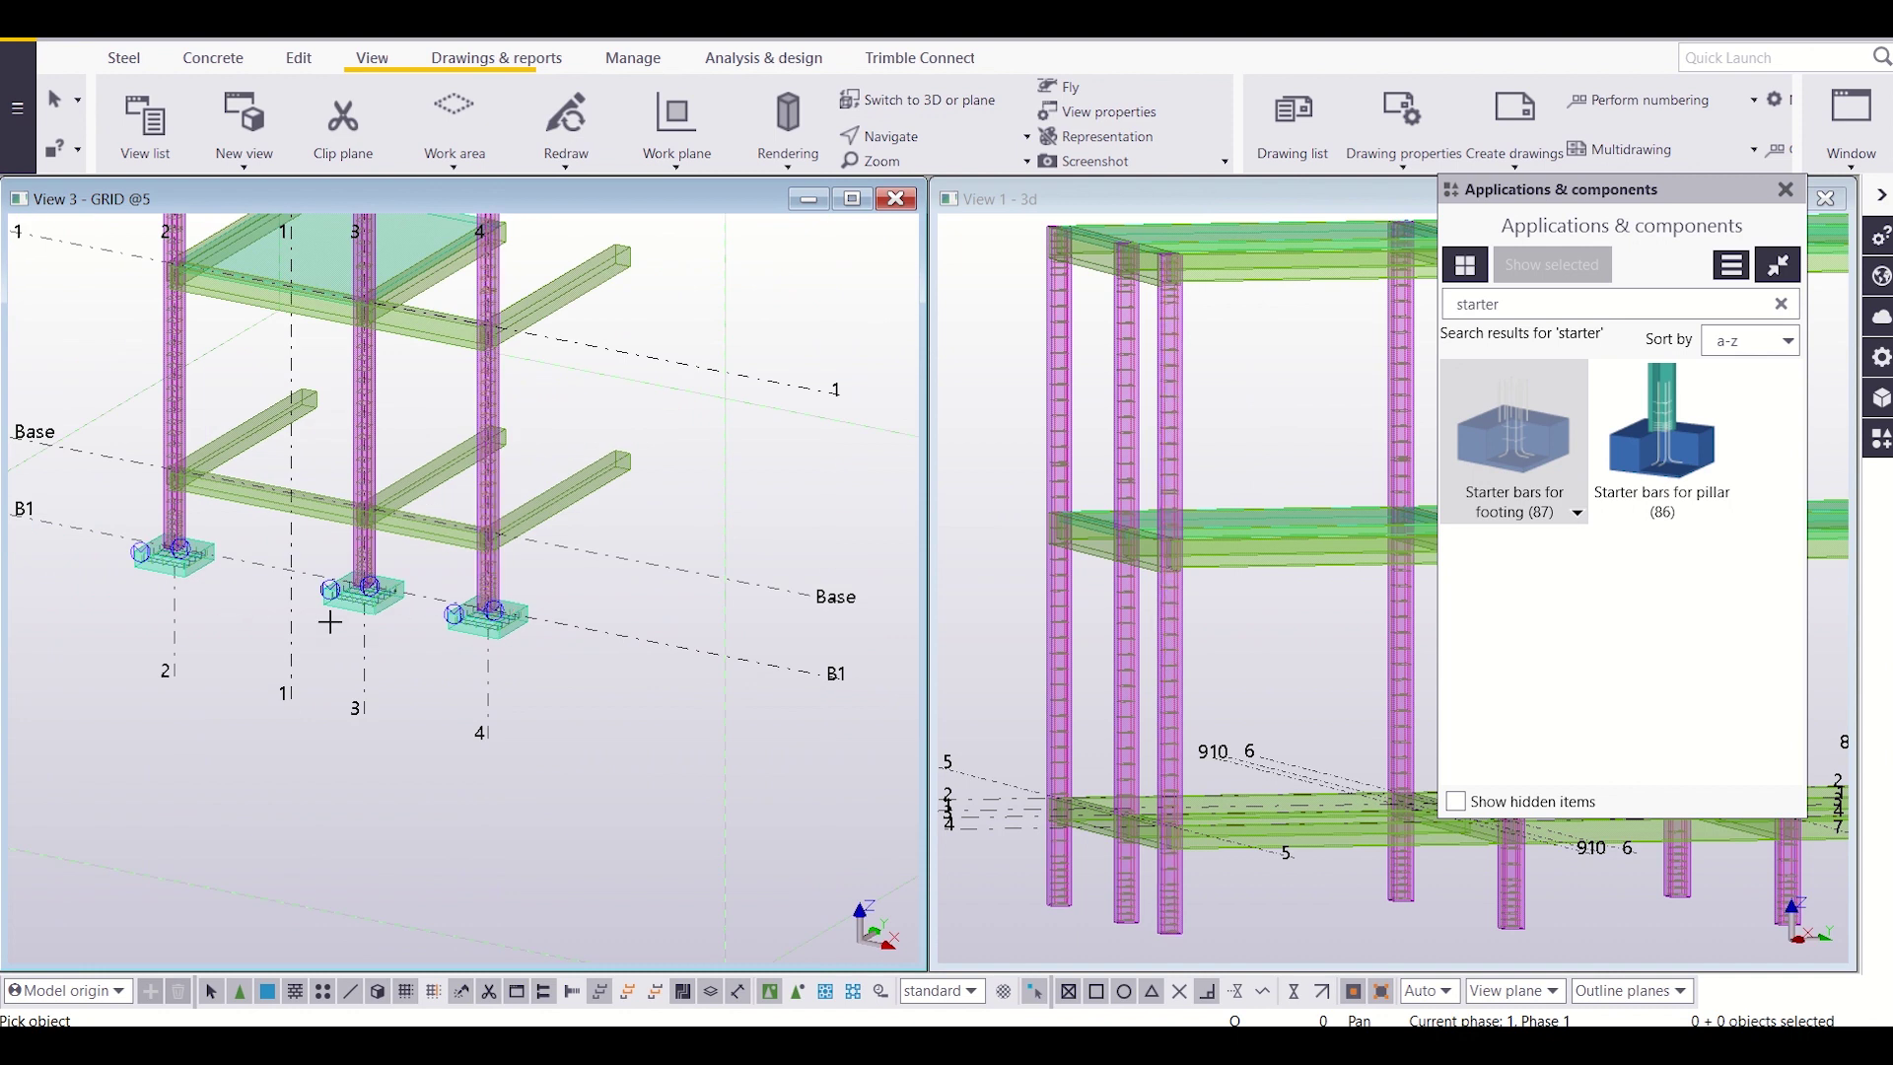
middle_drag(151, 589, 222, 661)
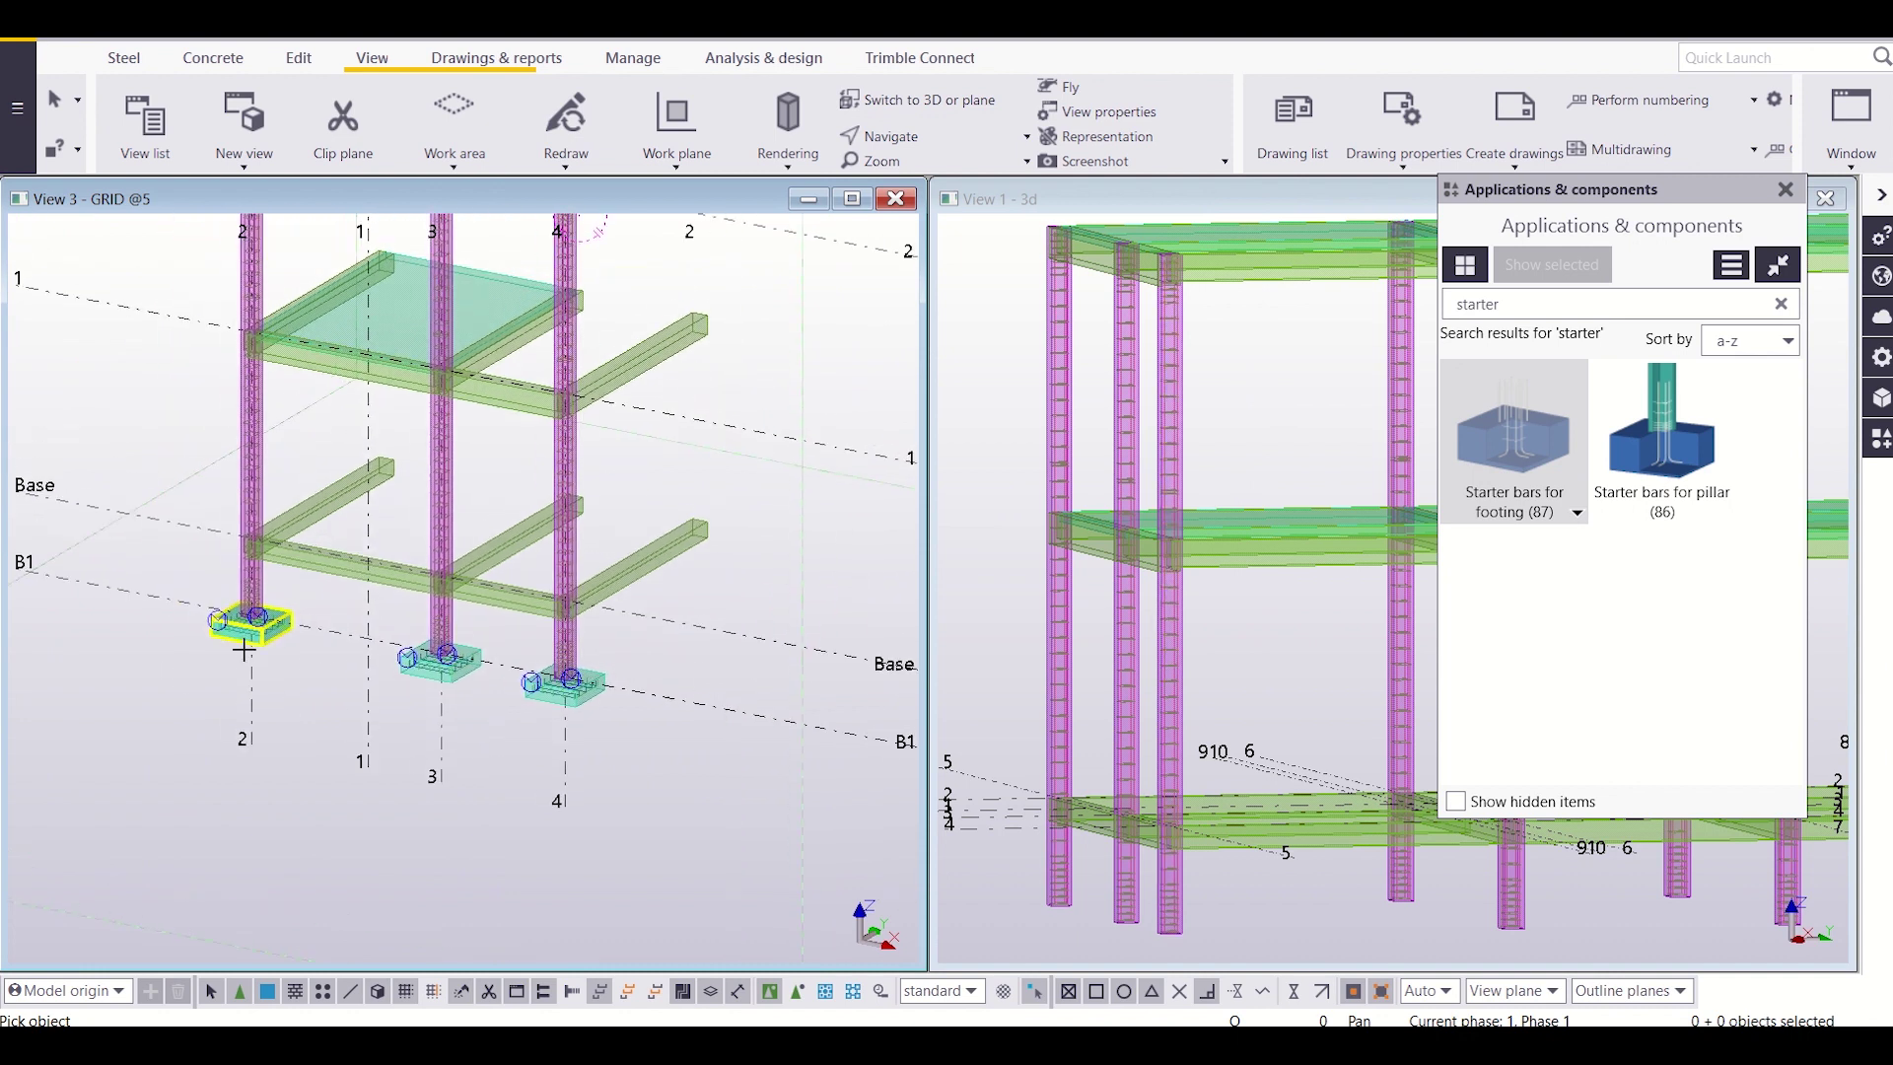
scroll(576, 690, up, 2)
scroll(576, 690, up, 4)
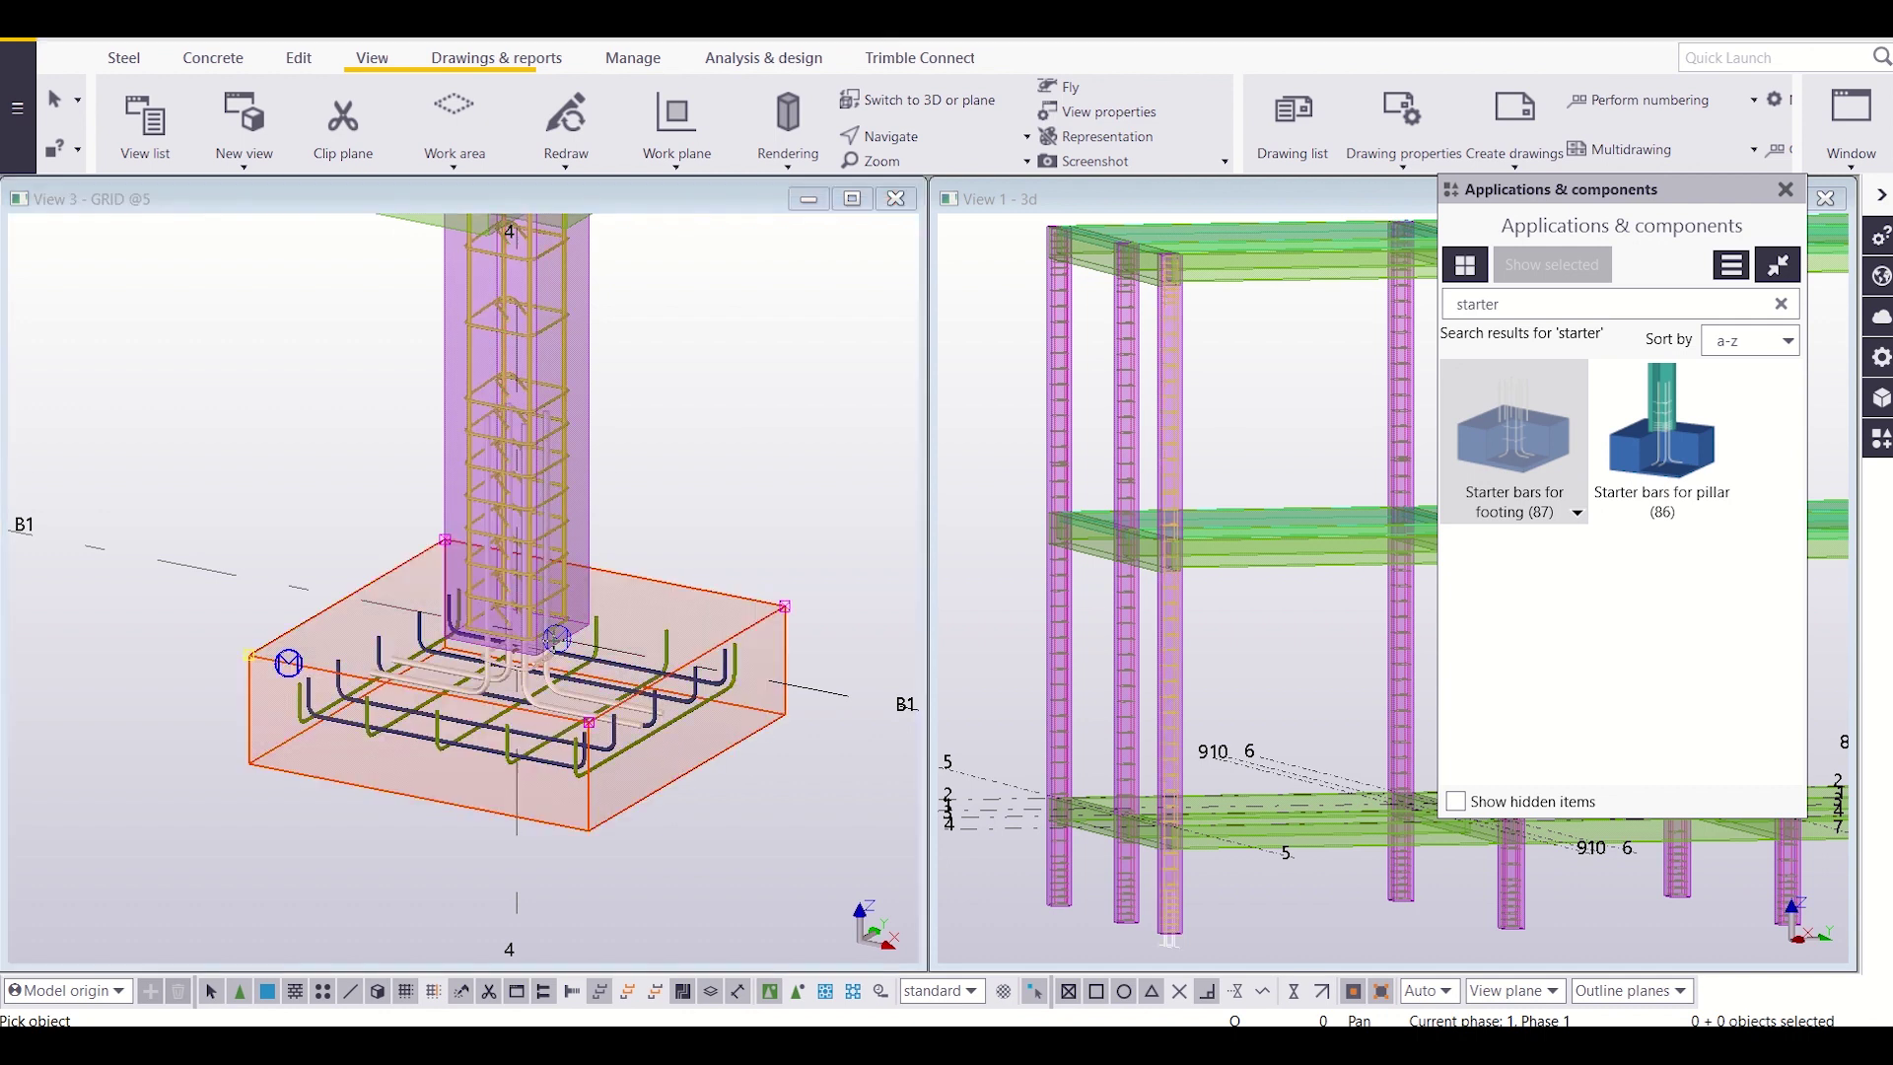
Step: Inspect the starter bars beneath the column cage close up, then interrupt the command
scroll(549, 623, up, 5)
scroll(549, 623, down, 5)
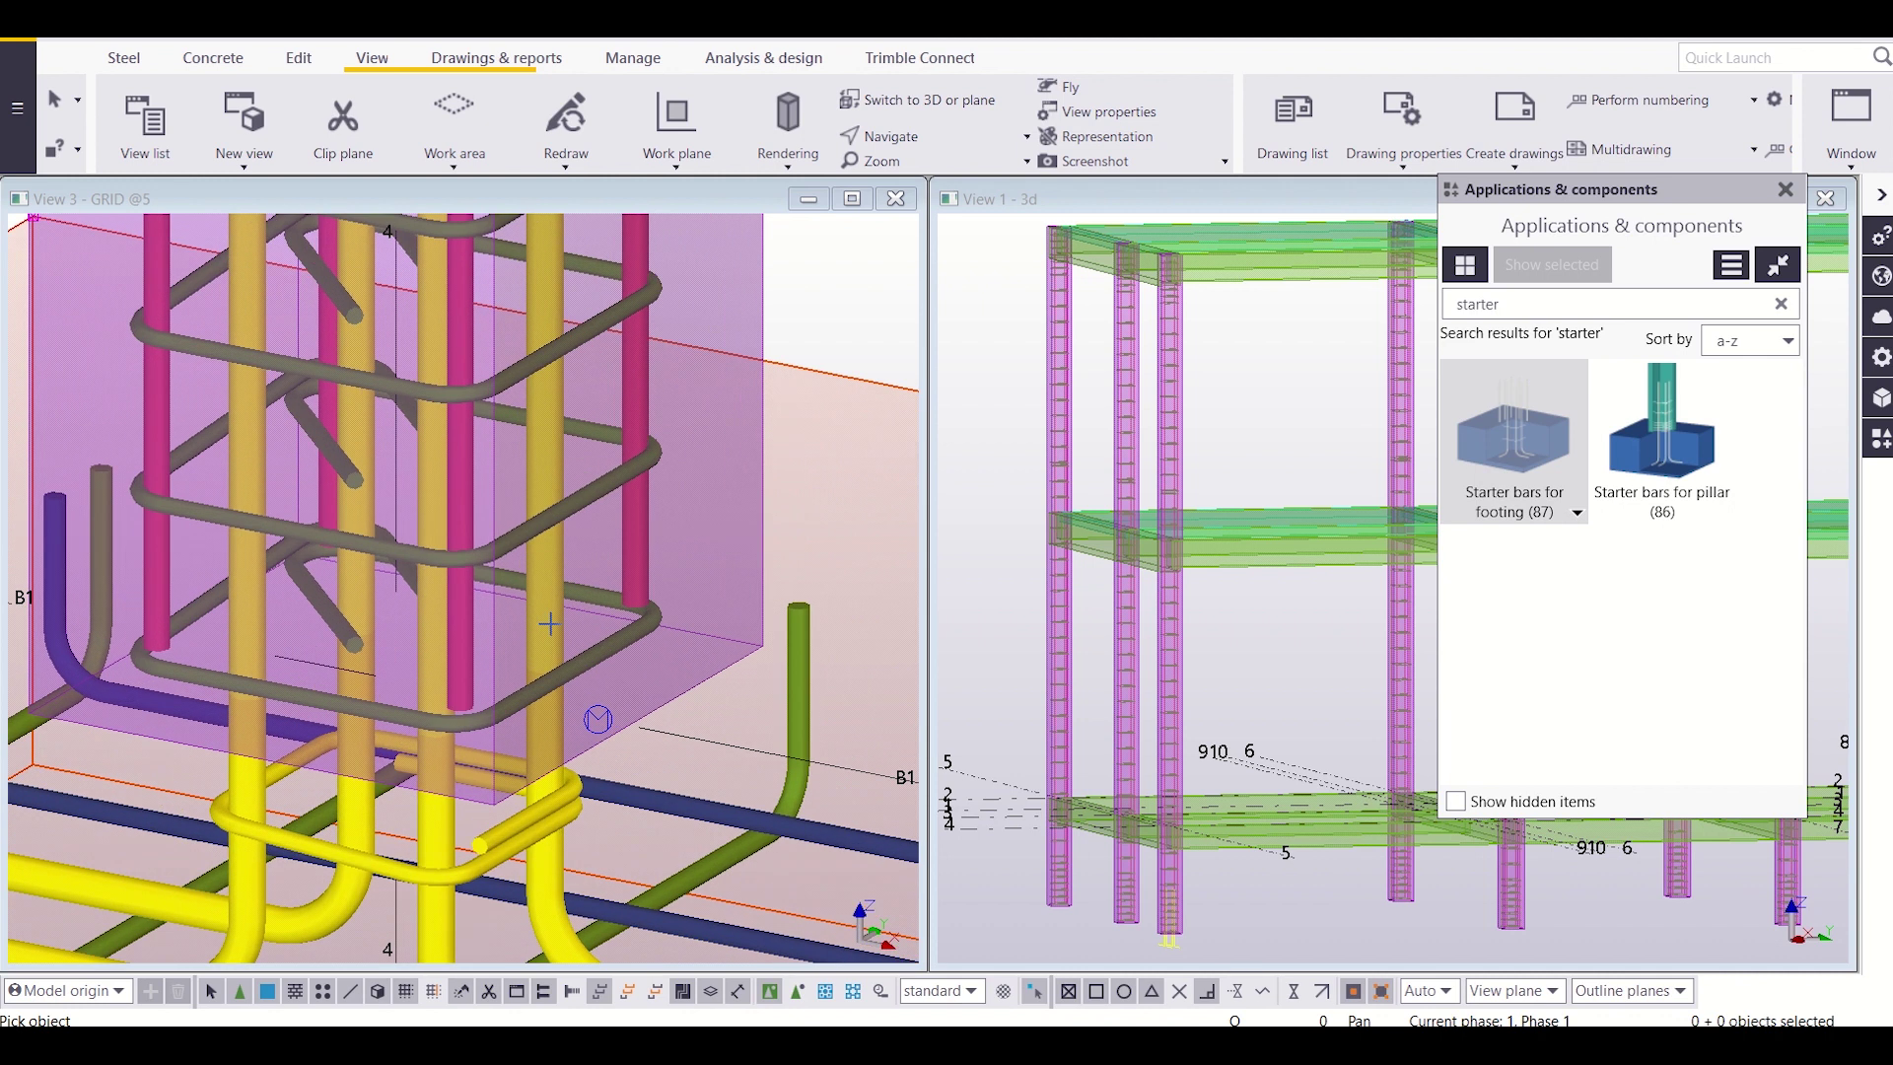
scroll(528, 772, up, 3)
scroll(527, 772, down, 4)
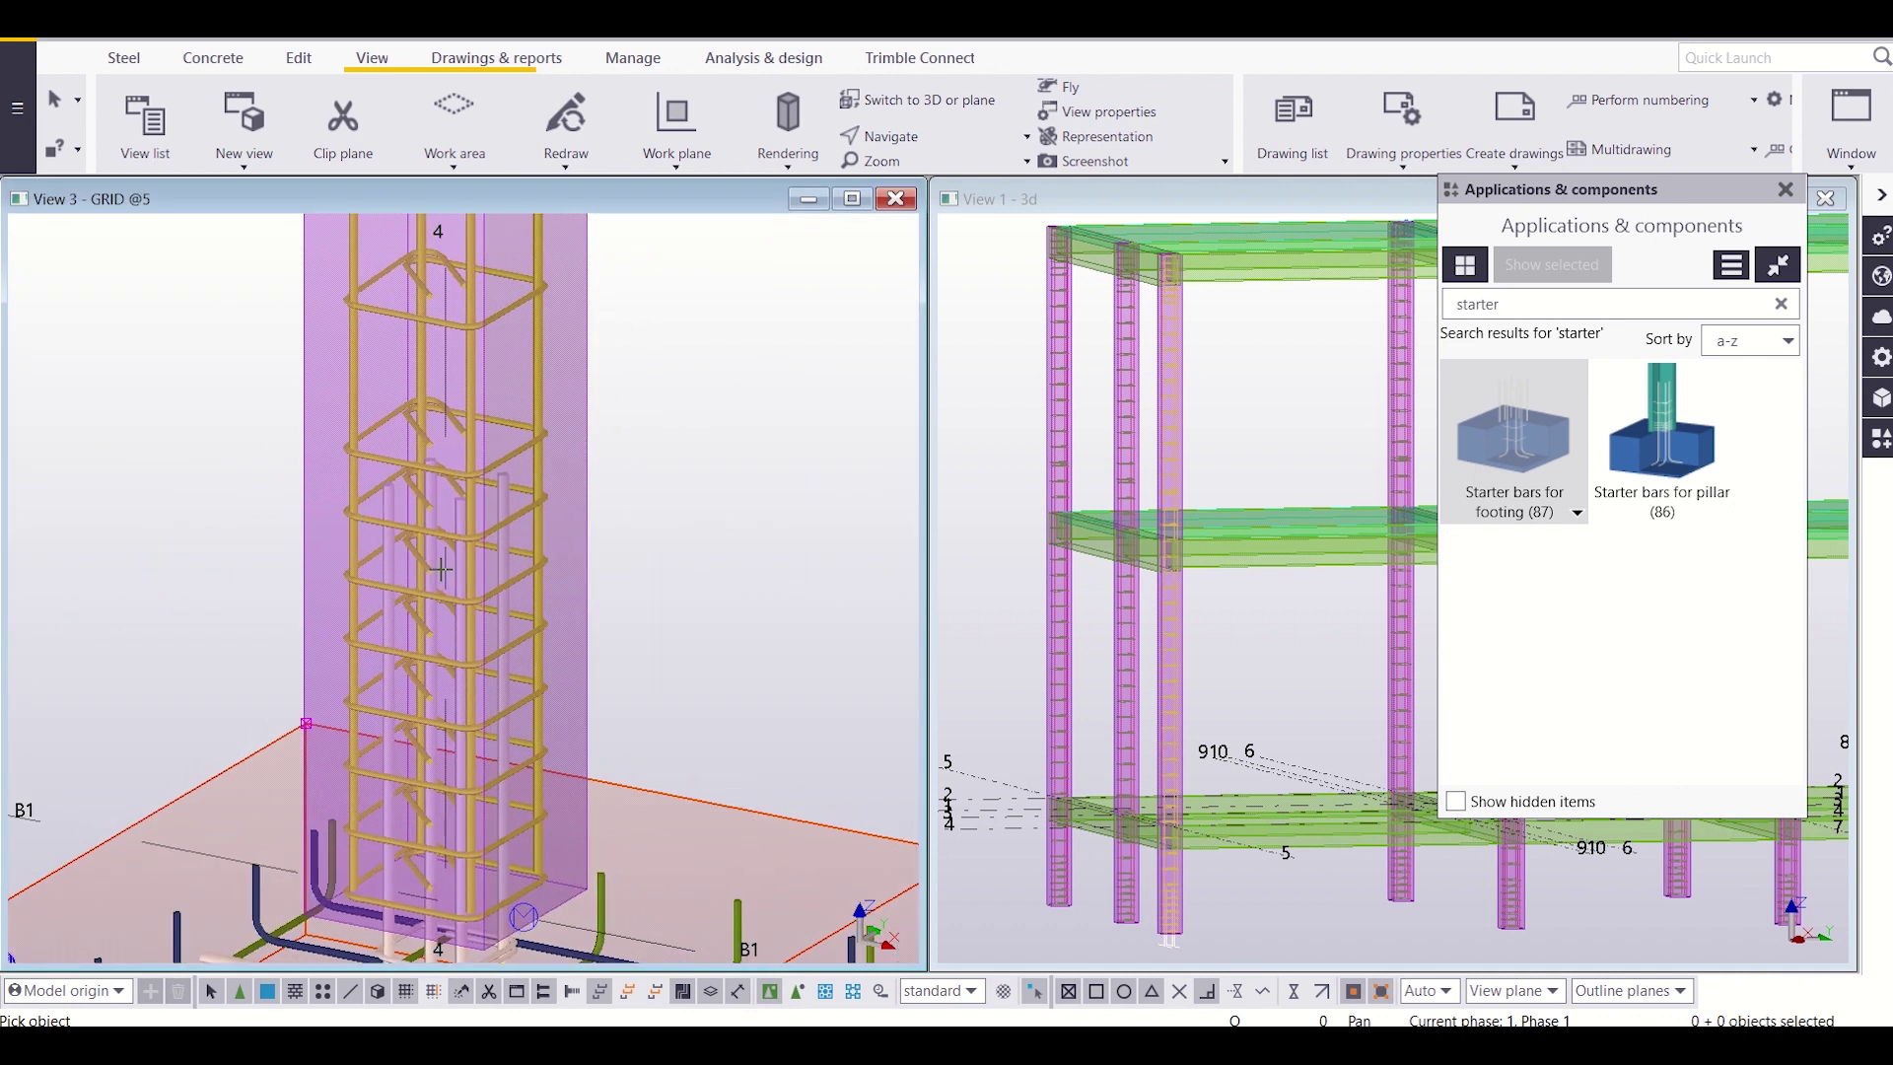
scroll(479, 799, up, 3)
middle_drag(479, 800, 470, 599)
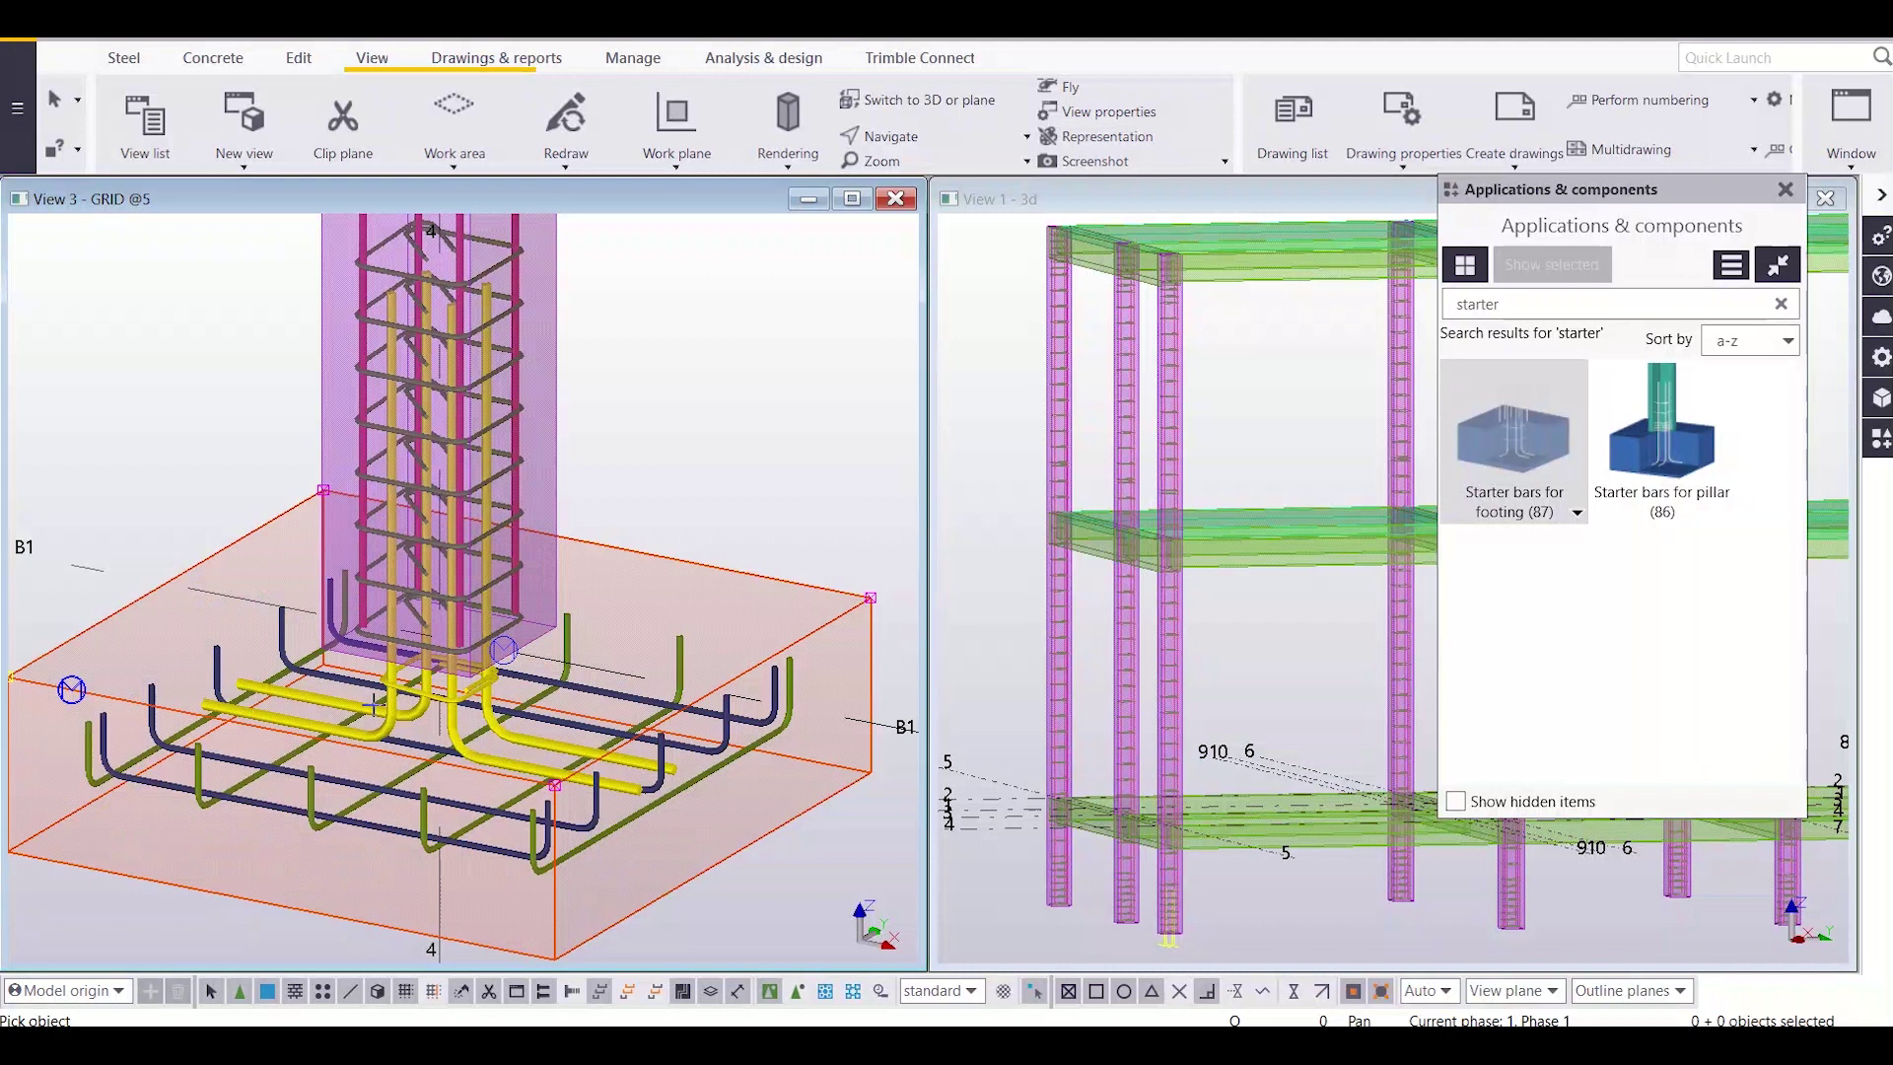
scroll(229, 744, up, 3)
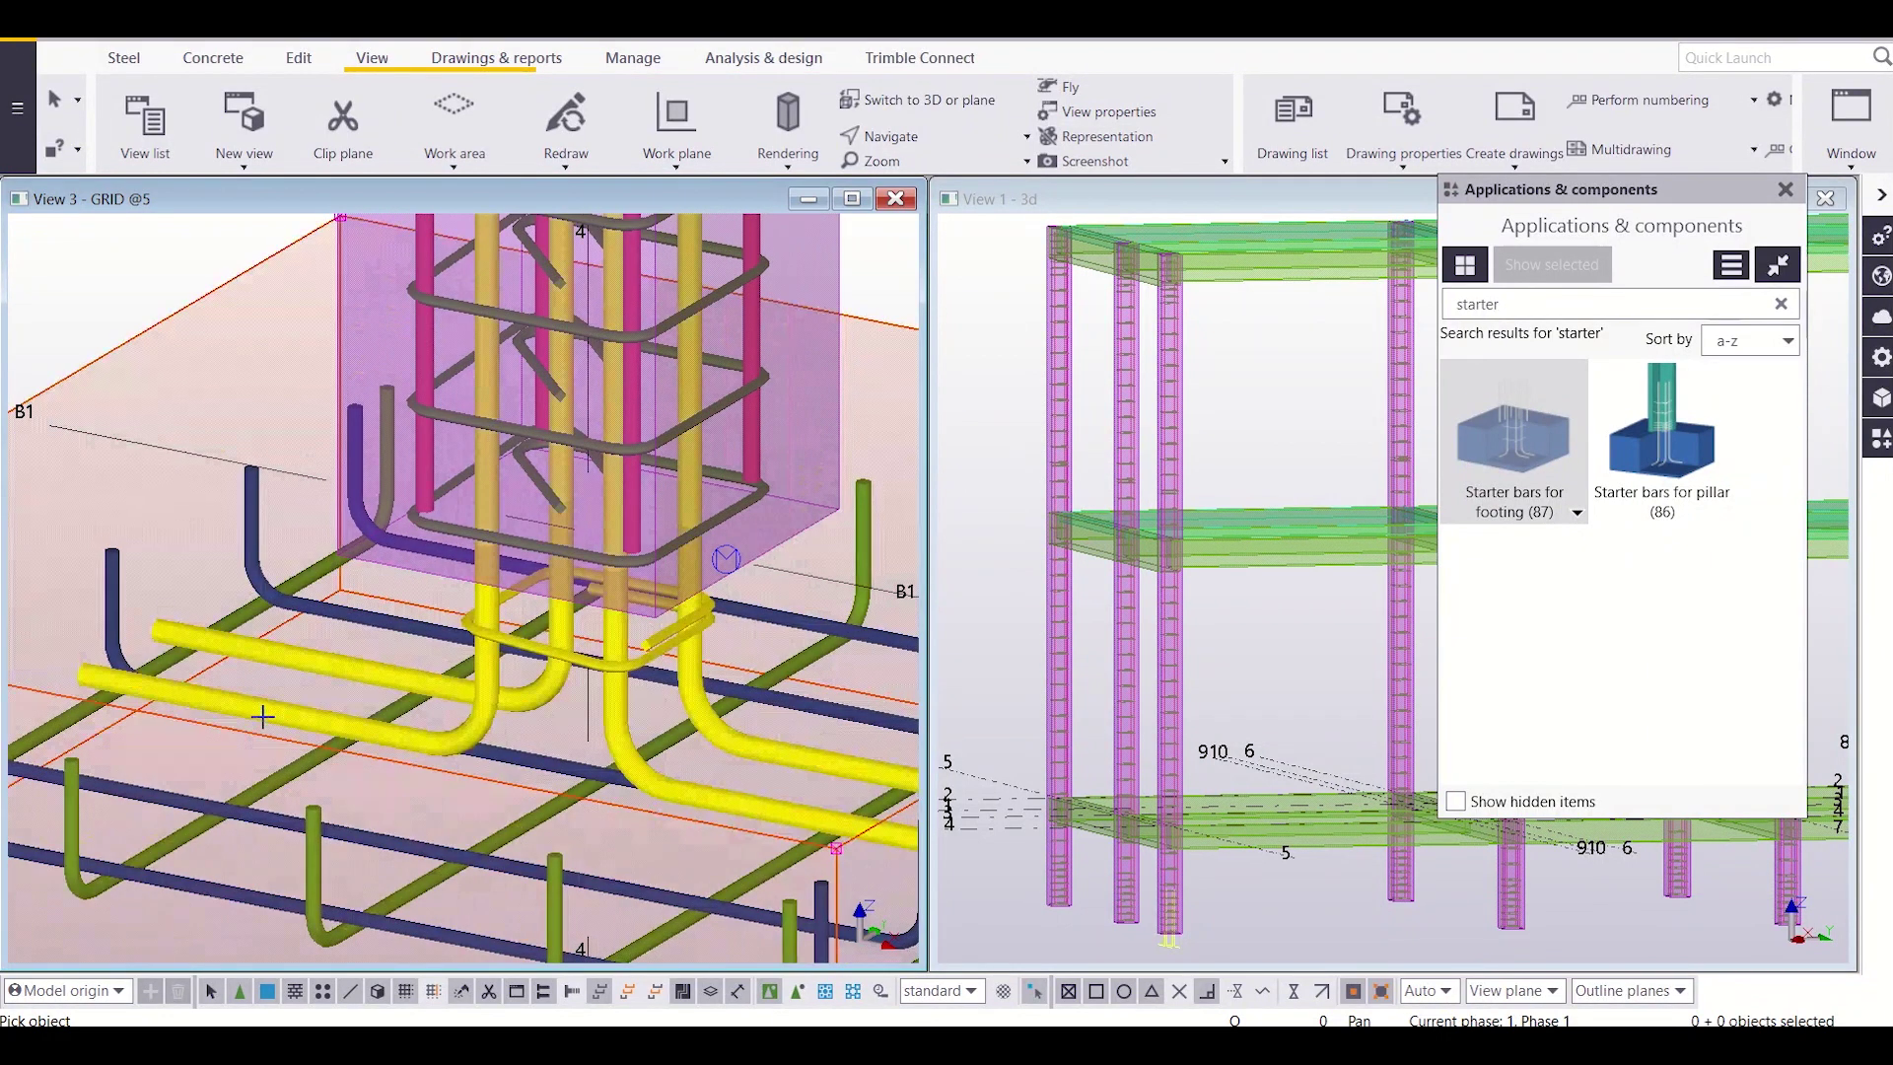
scroll(258, 745, up, 3)
ctrl+middle_drag(320, 719, 355, 737)
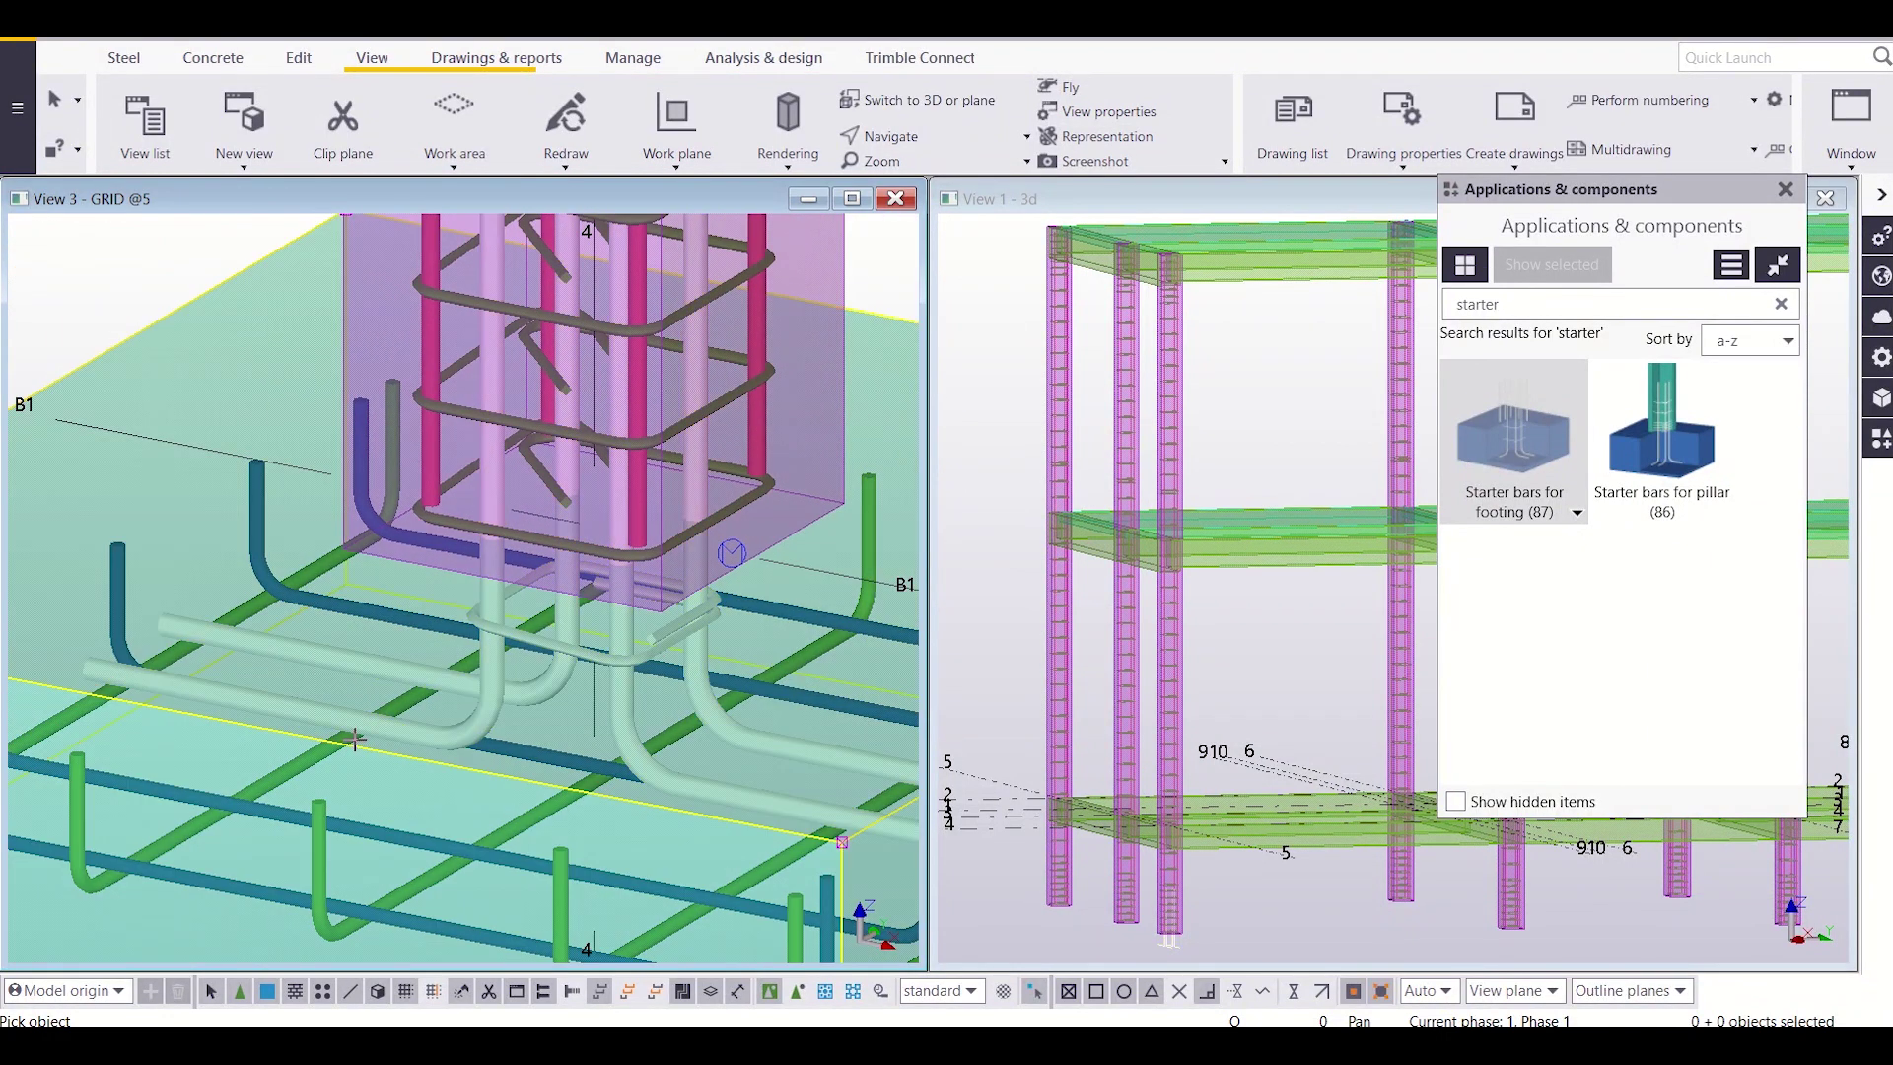
click(422, 404)
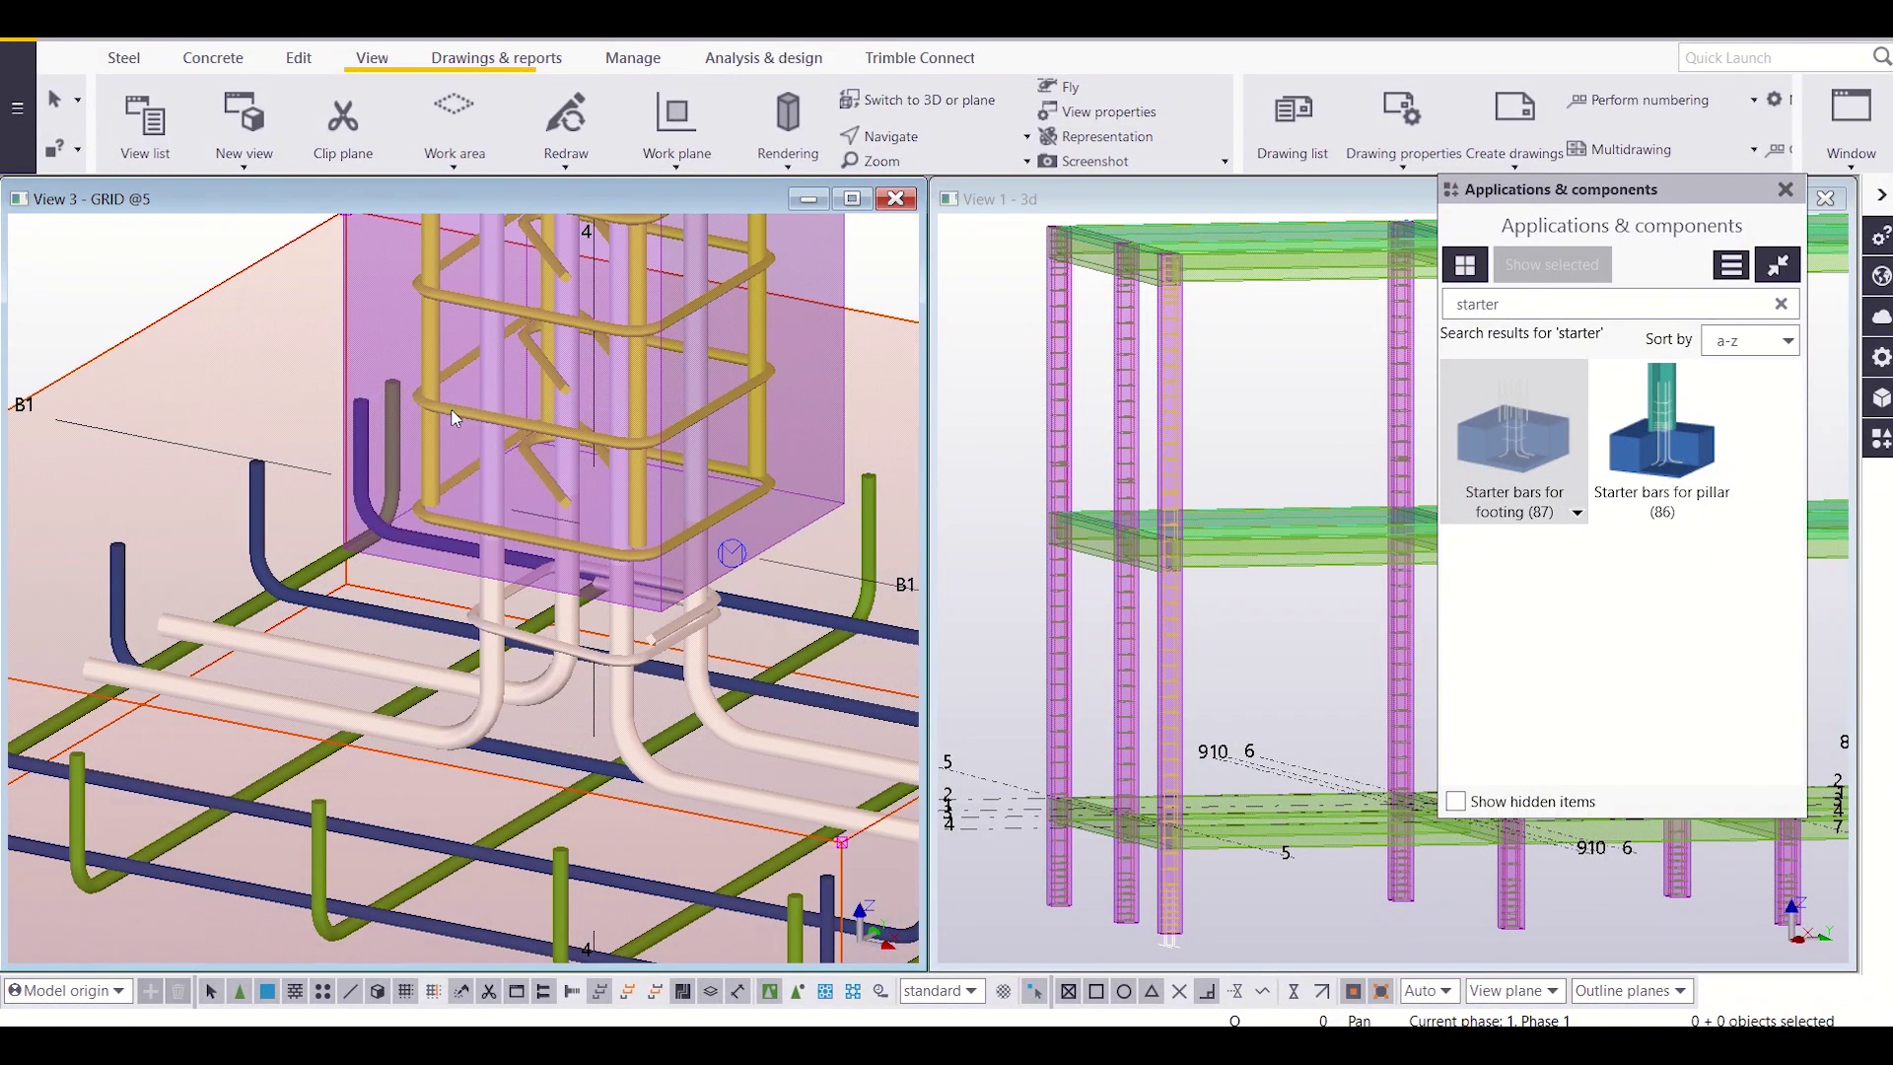
Step: Change the starter bars' lower stirrup spacing from 100 to 75 and apply it
click(449, 744)
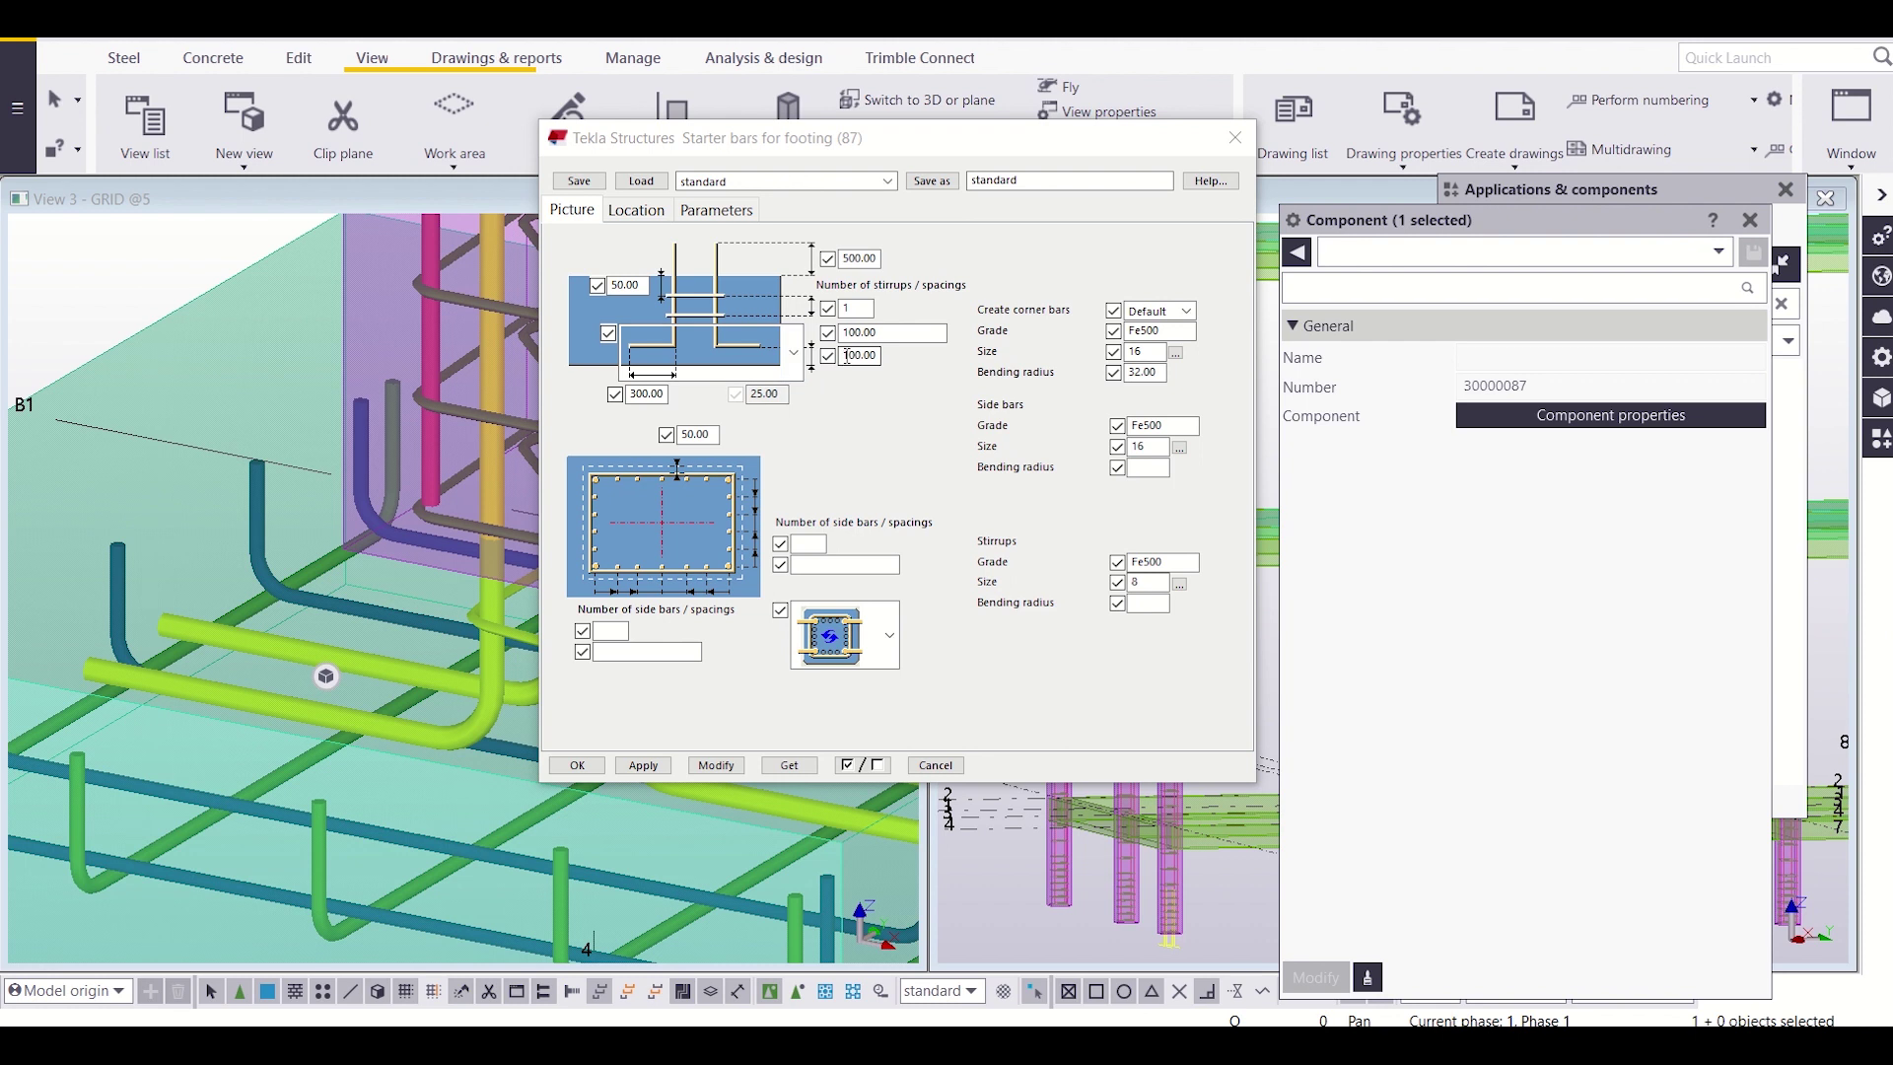
drag(843, 355, 850, 355)
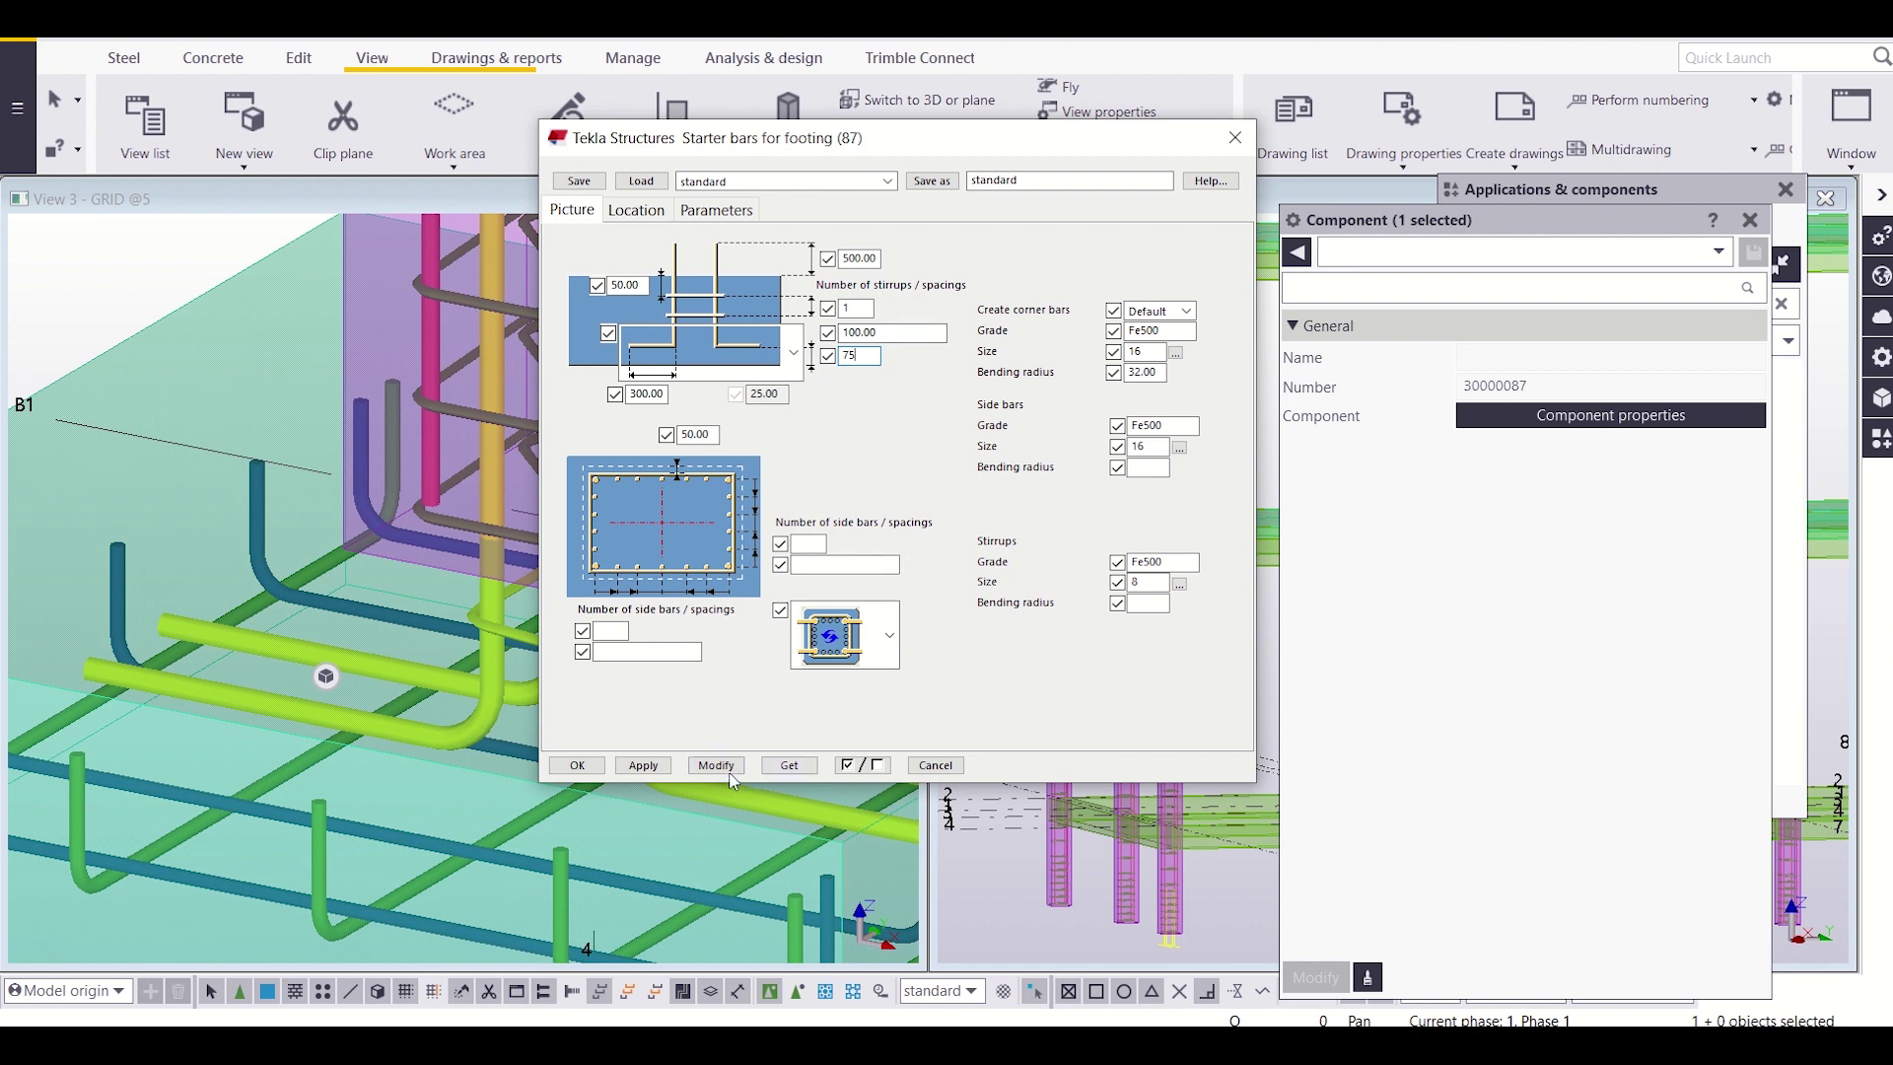
click(727, 769)
click(655, 768)
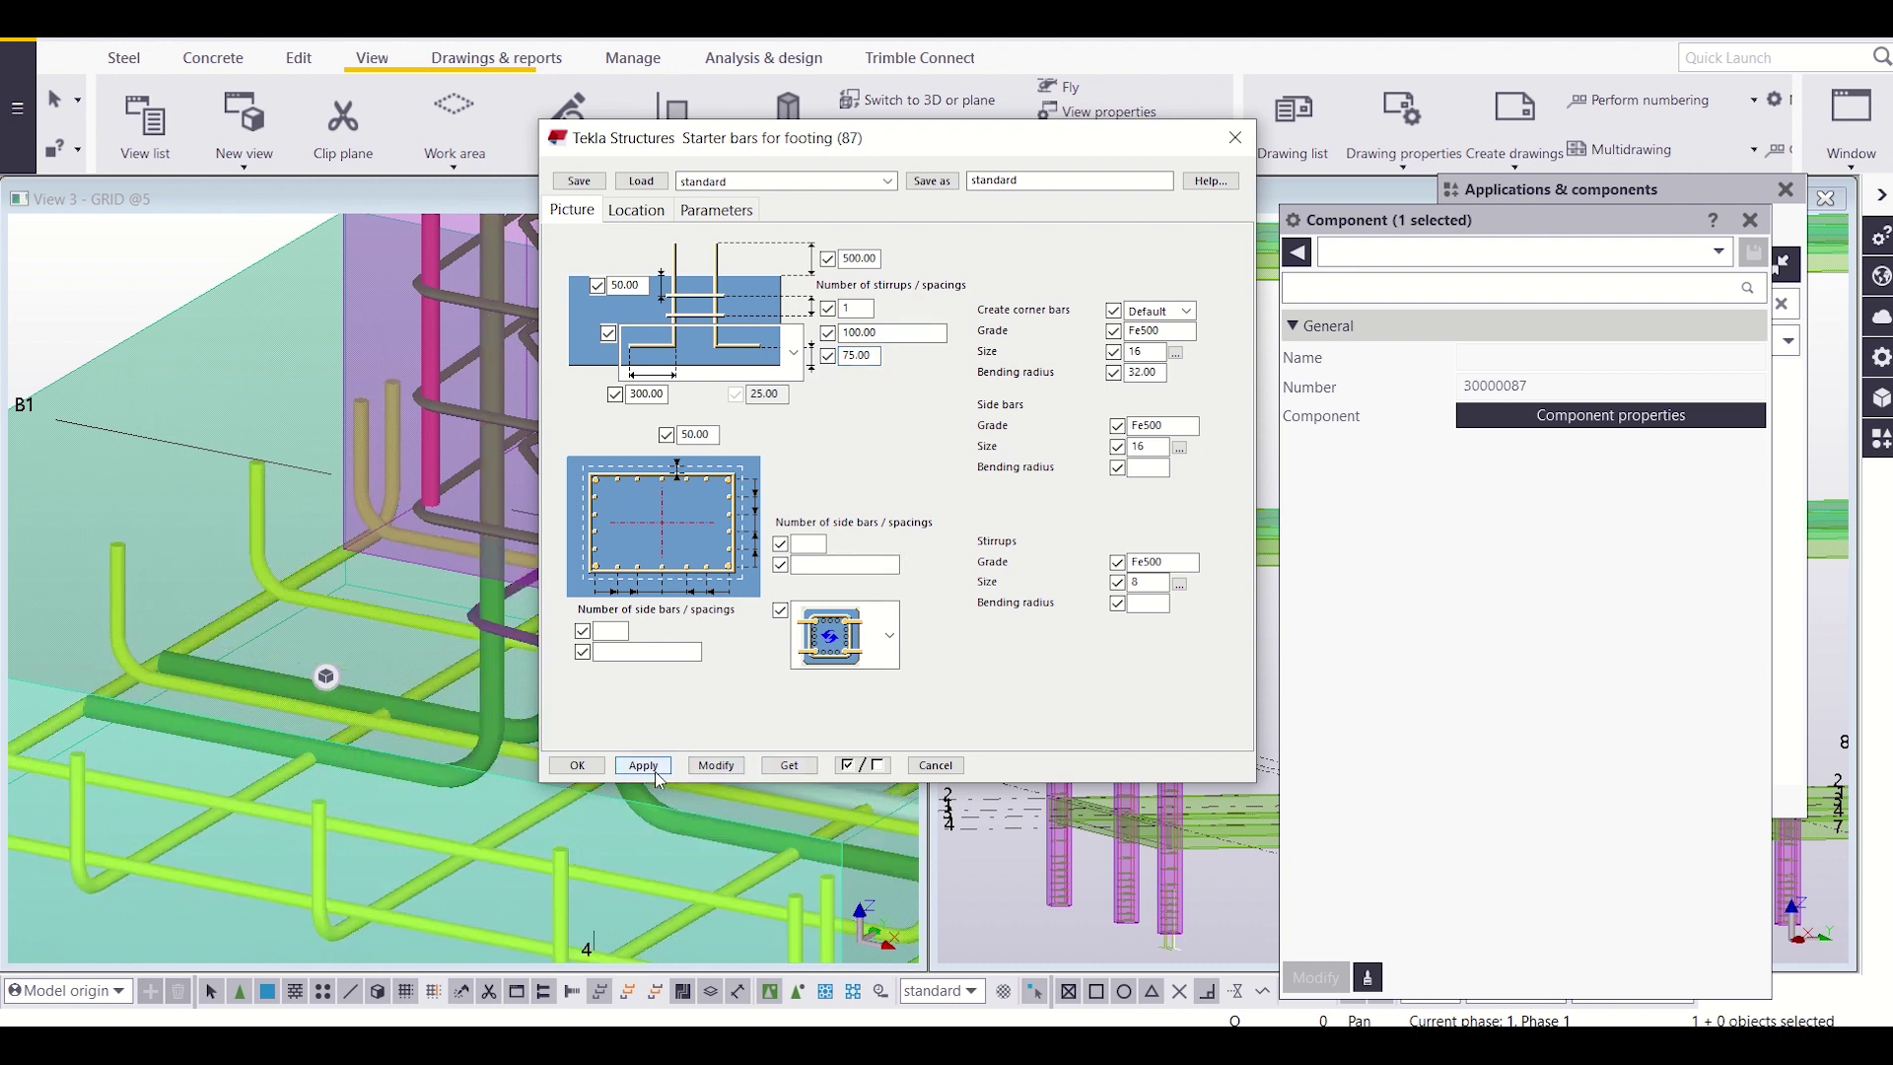
click(577, 765)
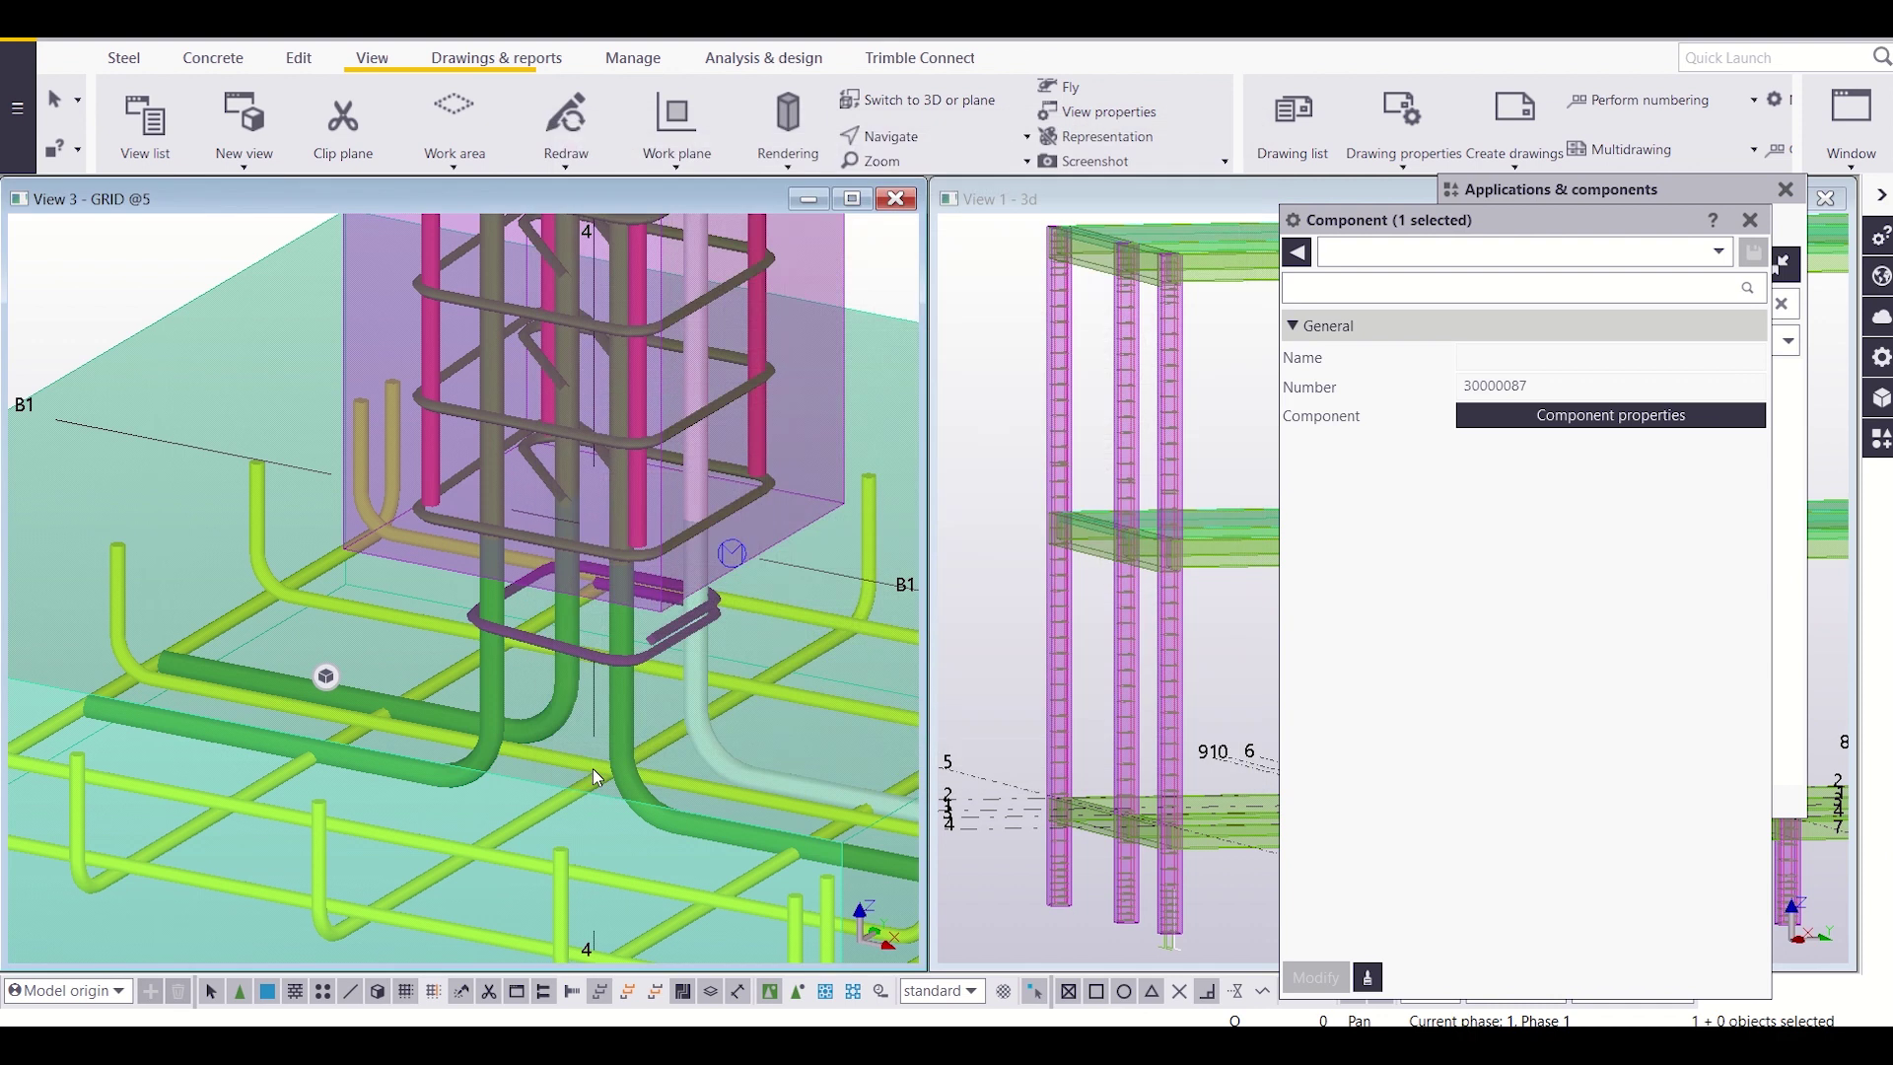
Step: Orbit around the column base to check the regenerated bars, then close the Component panel
ctrl+middle_drag(593, 767, 323, 702)
scroll(394, 710, up, 5)
ctrl+middle_drag(457, 717, 495, 723)
scroll(495, 725, down, 8)
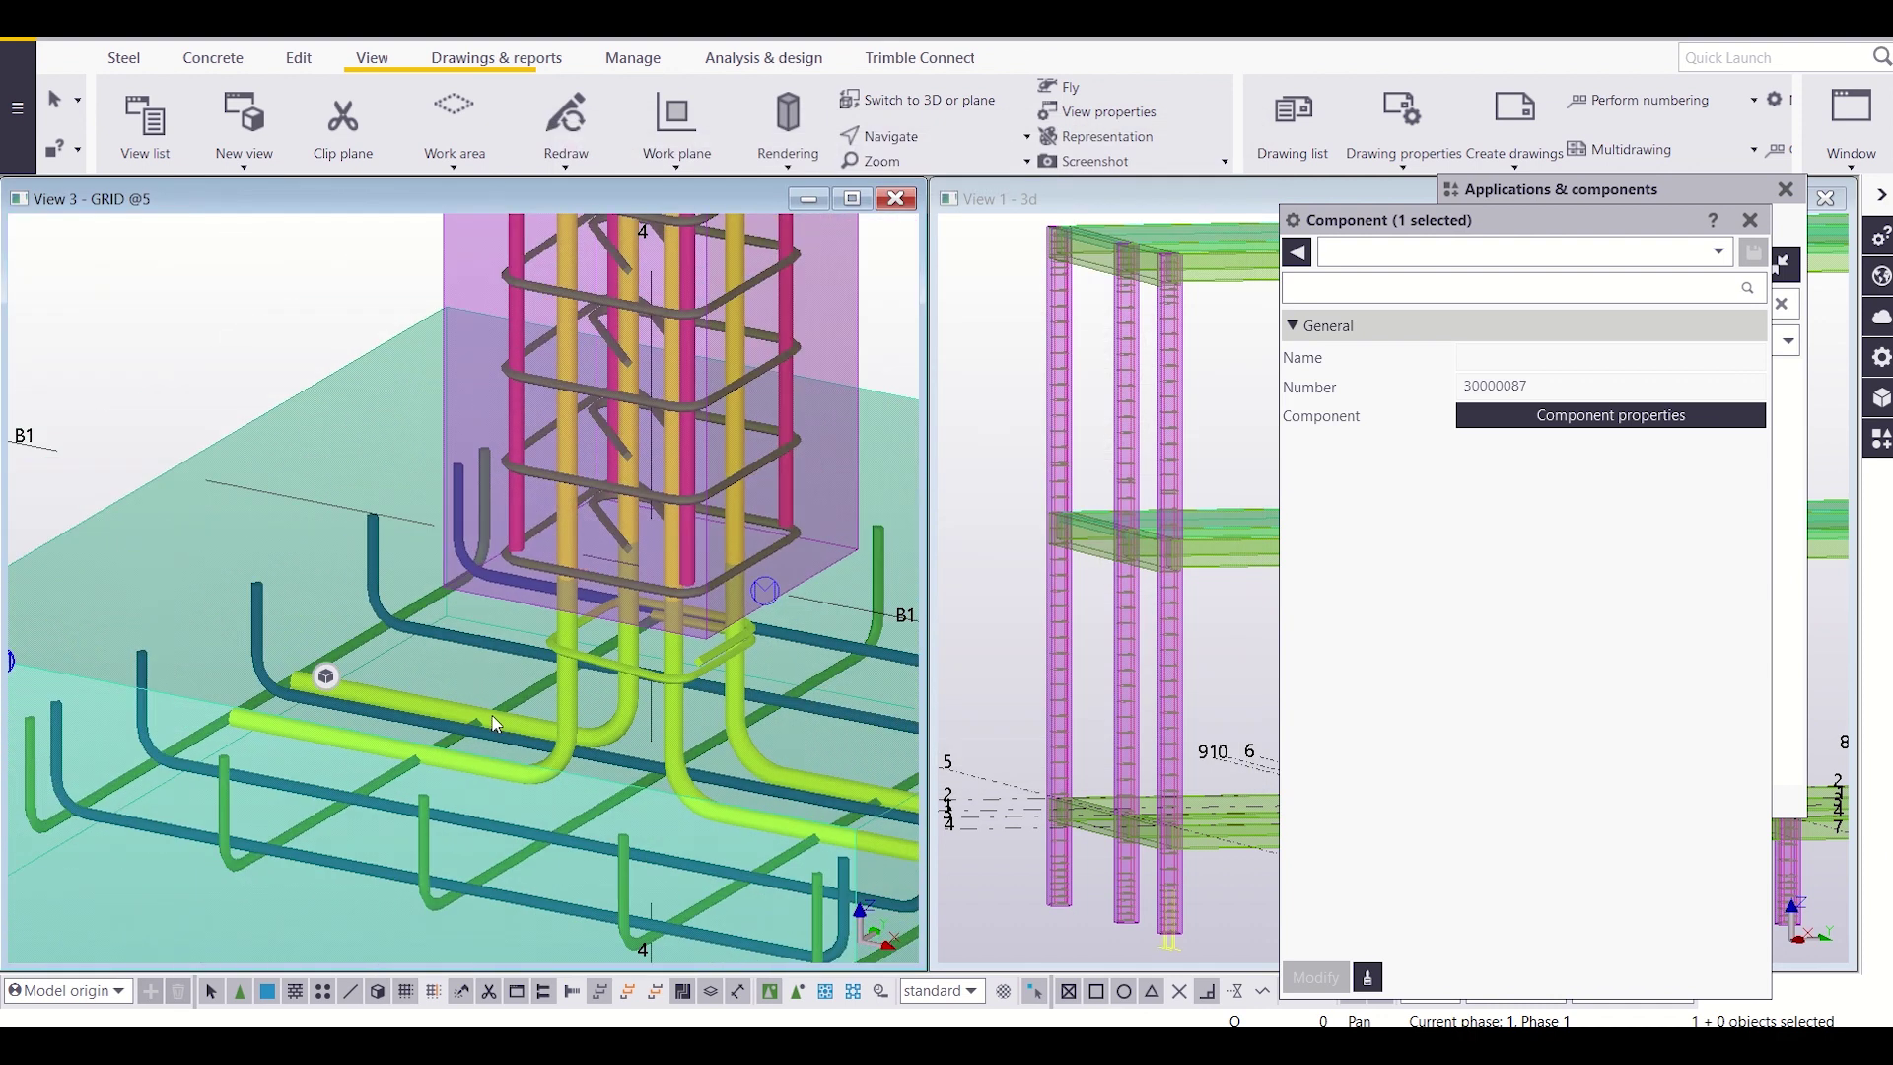
scroll(483, 663, down, 6)
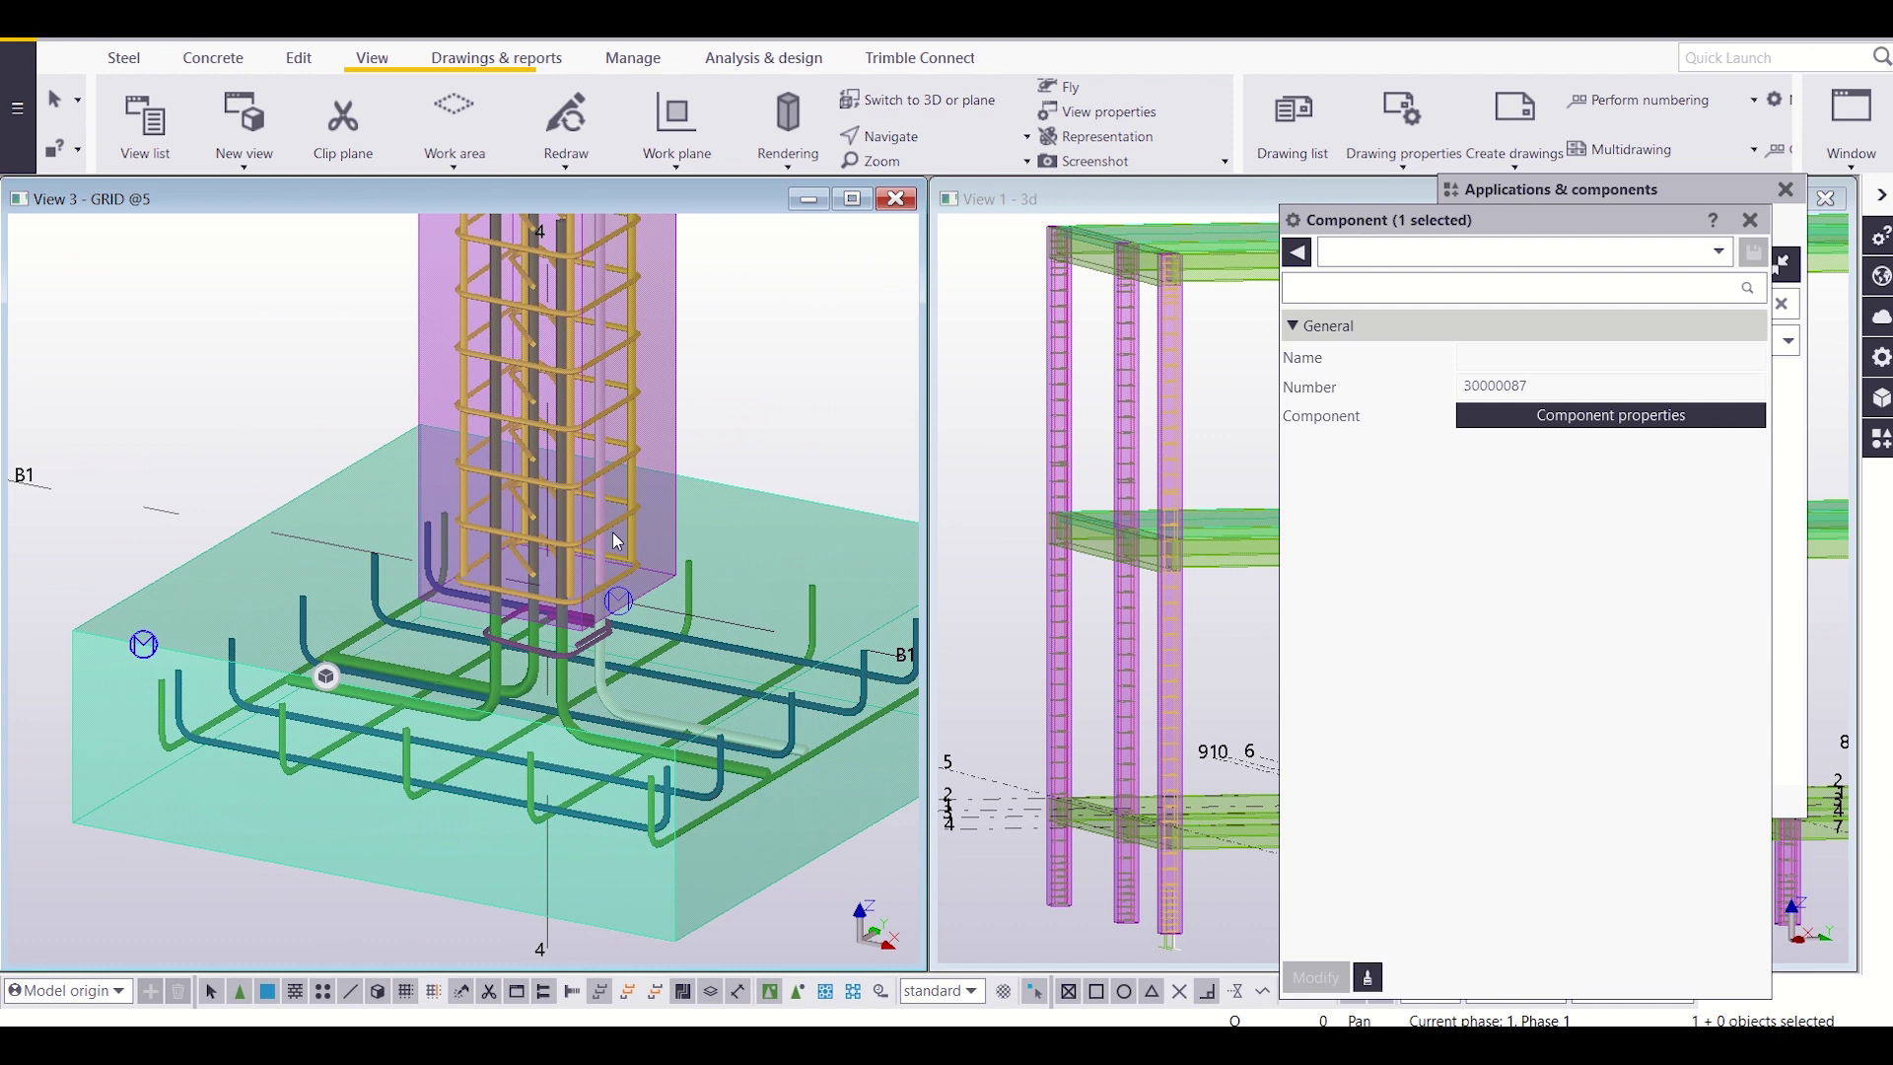
click(1749, 220)
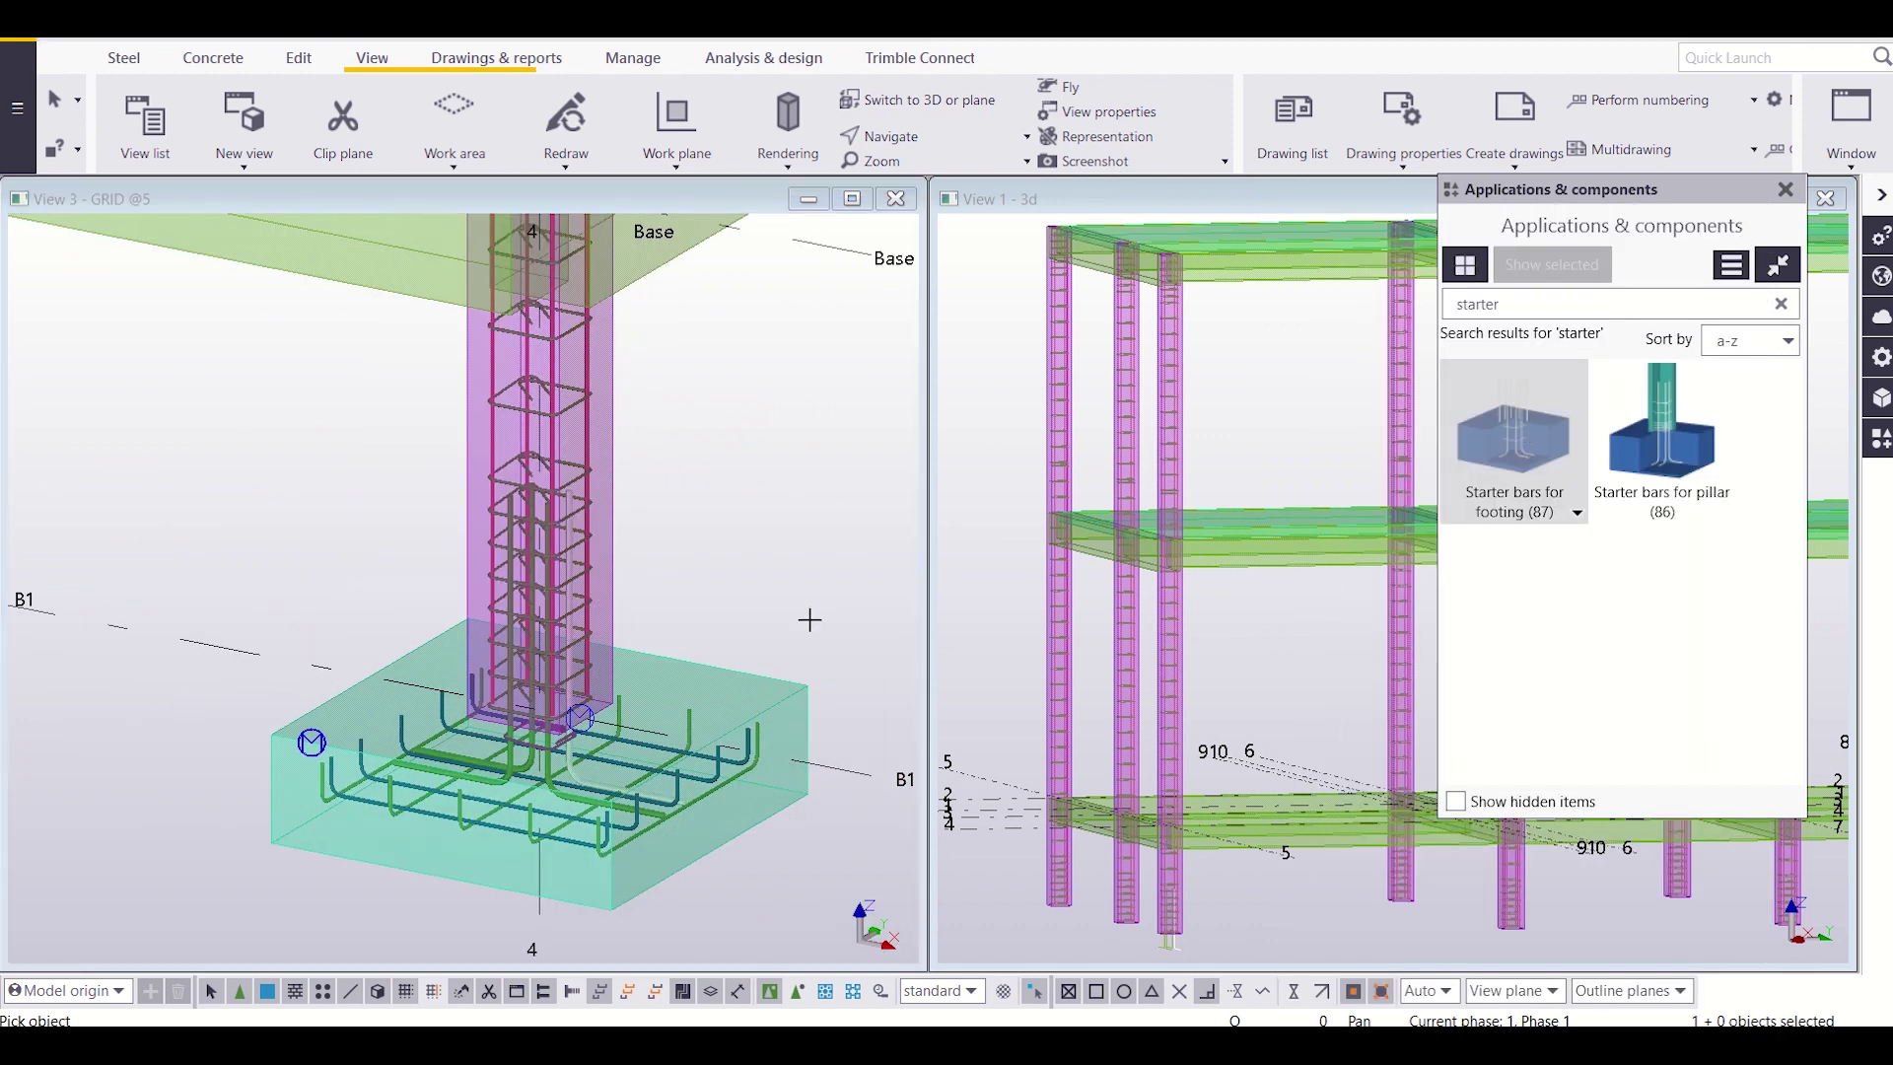
scroll(709, 624, down, 5)
scroll(709, 624, down, 4)
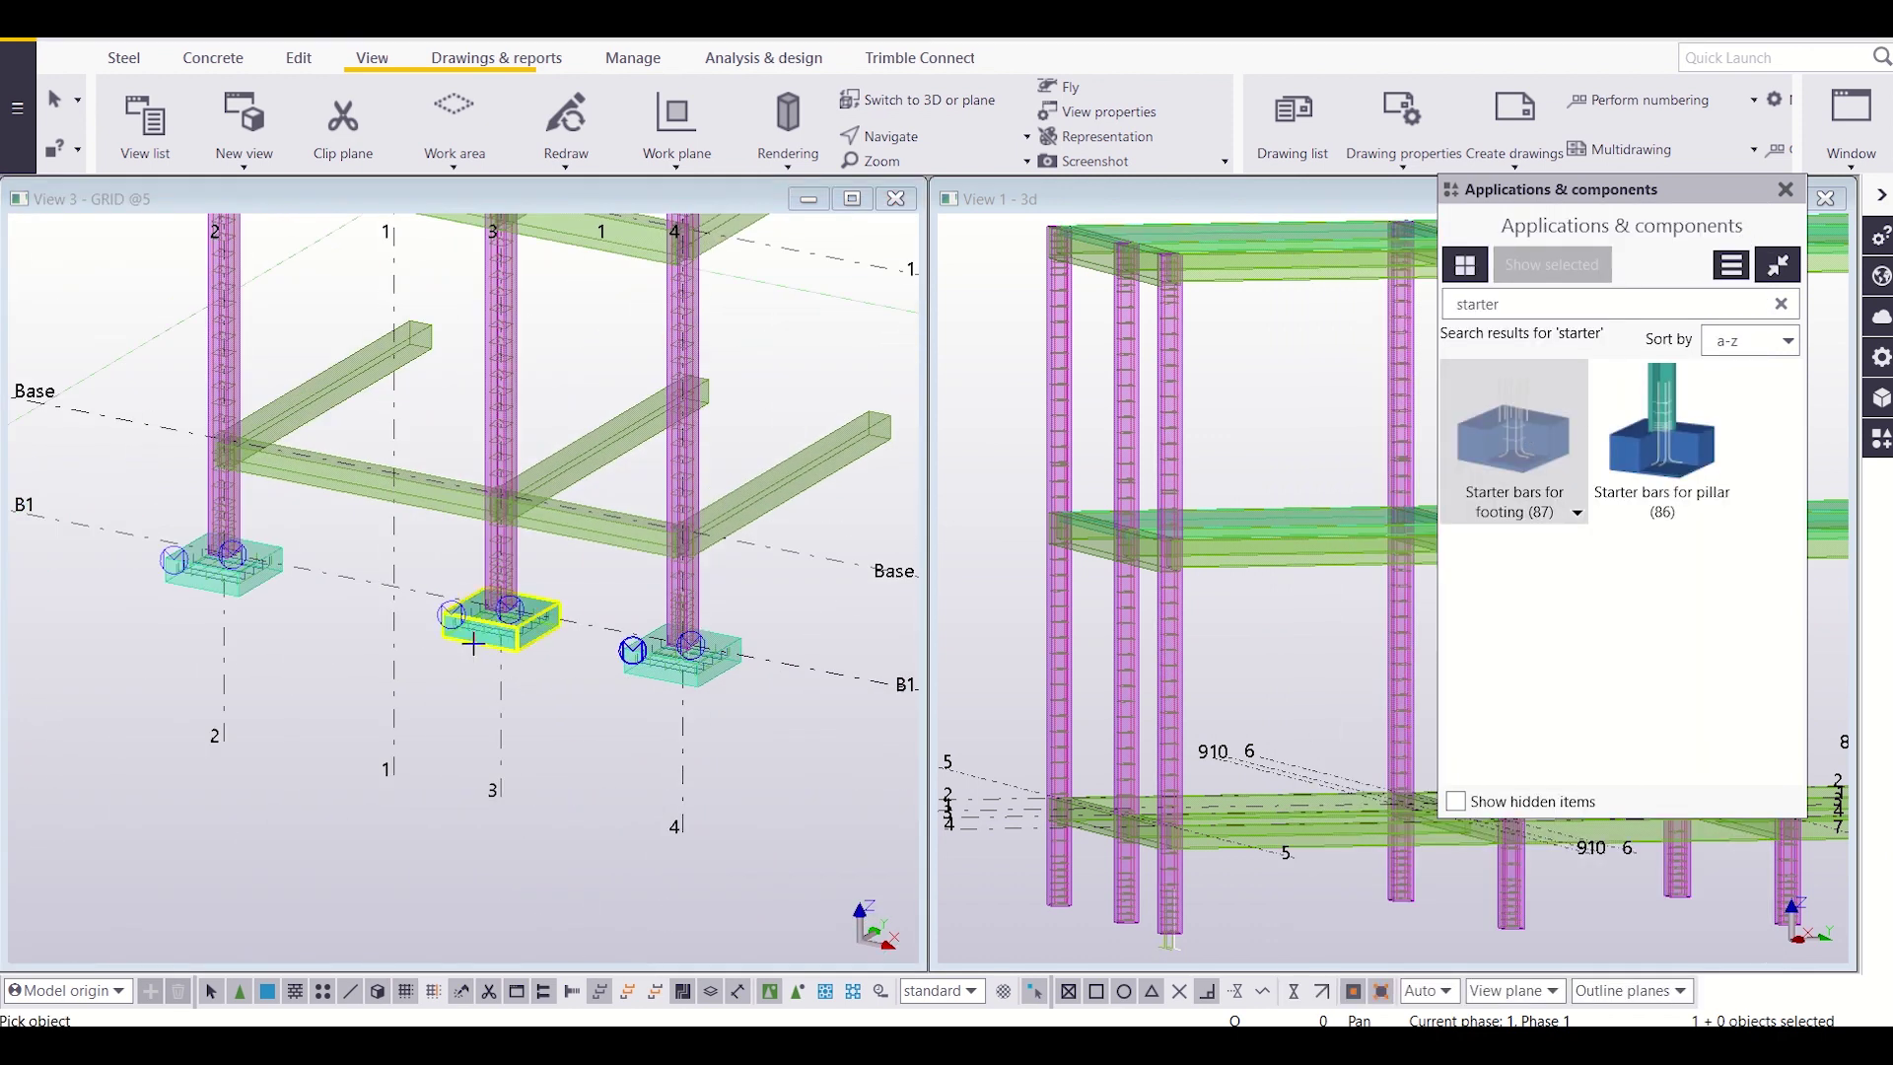
Step: Close the component catalog and the second 3D view, then tile the remaining views vertically
click(1785, 189)
click(1826, 200)
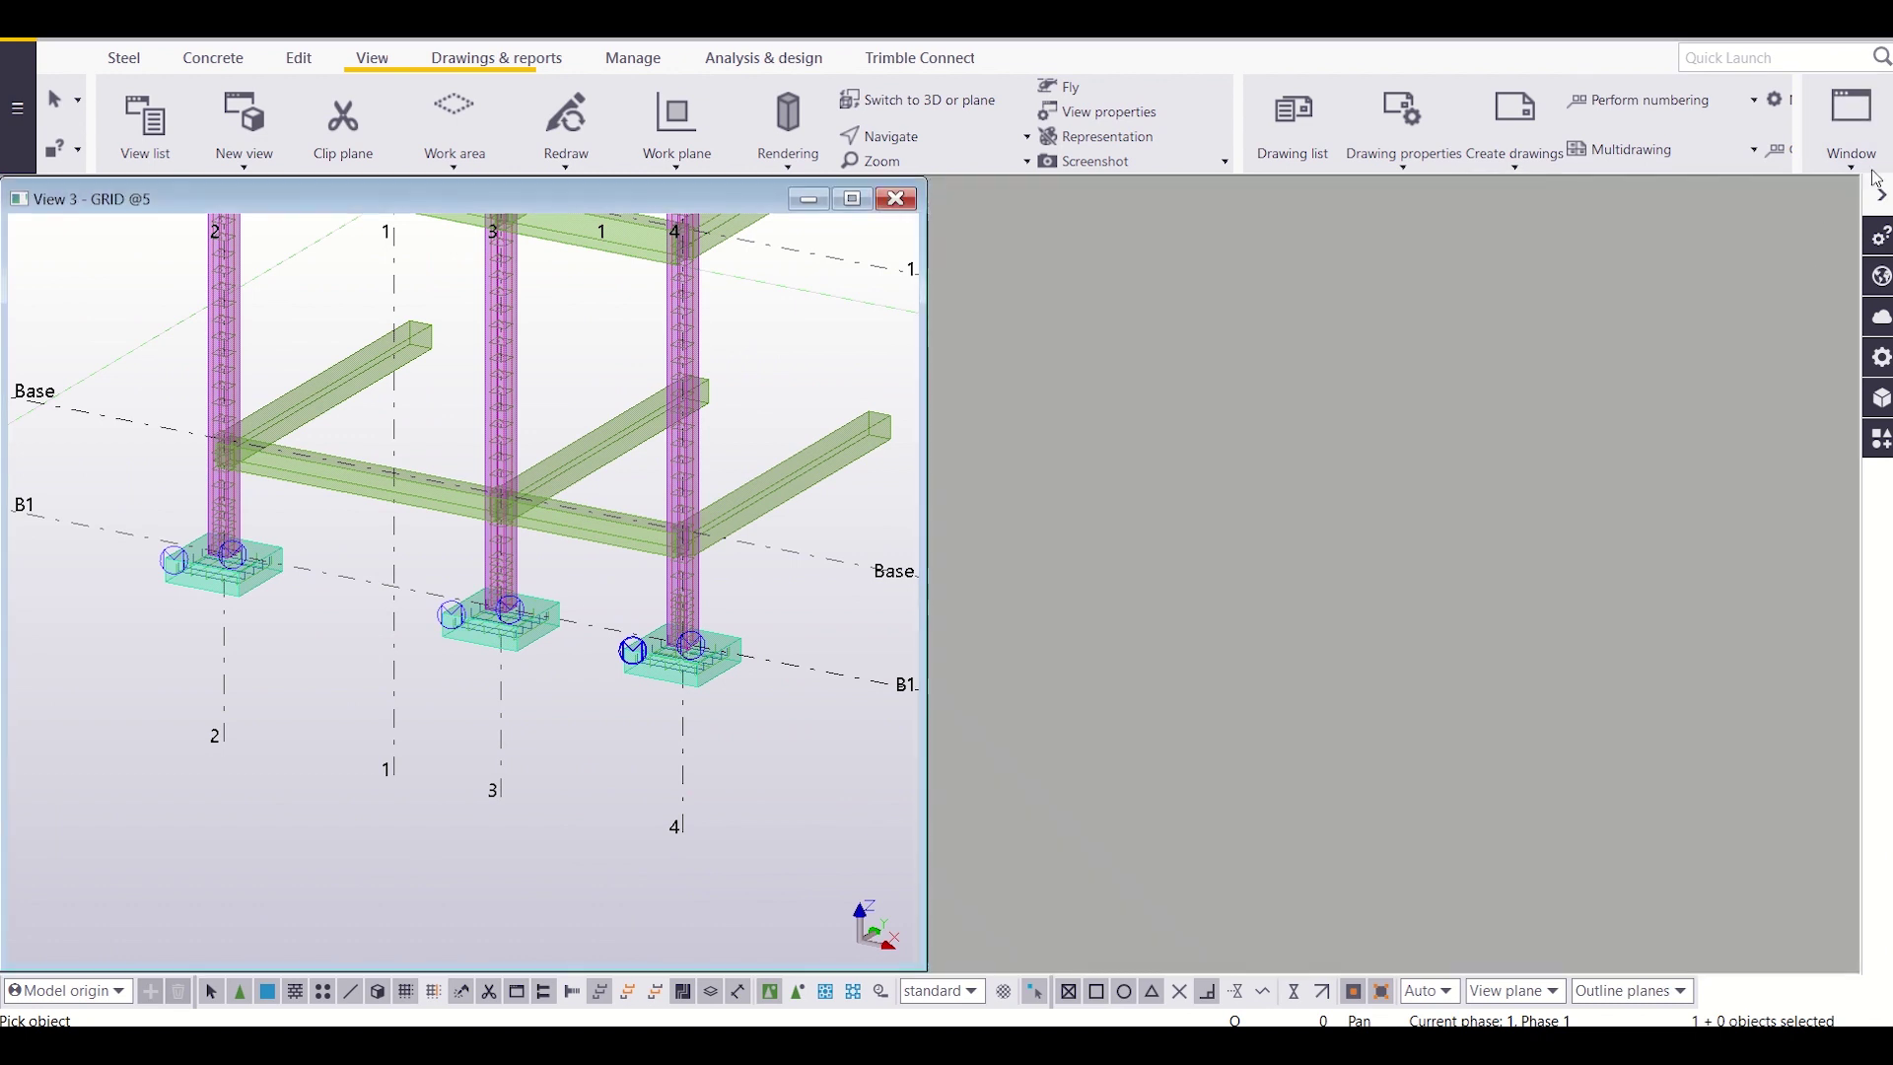
click(1852, 123)
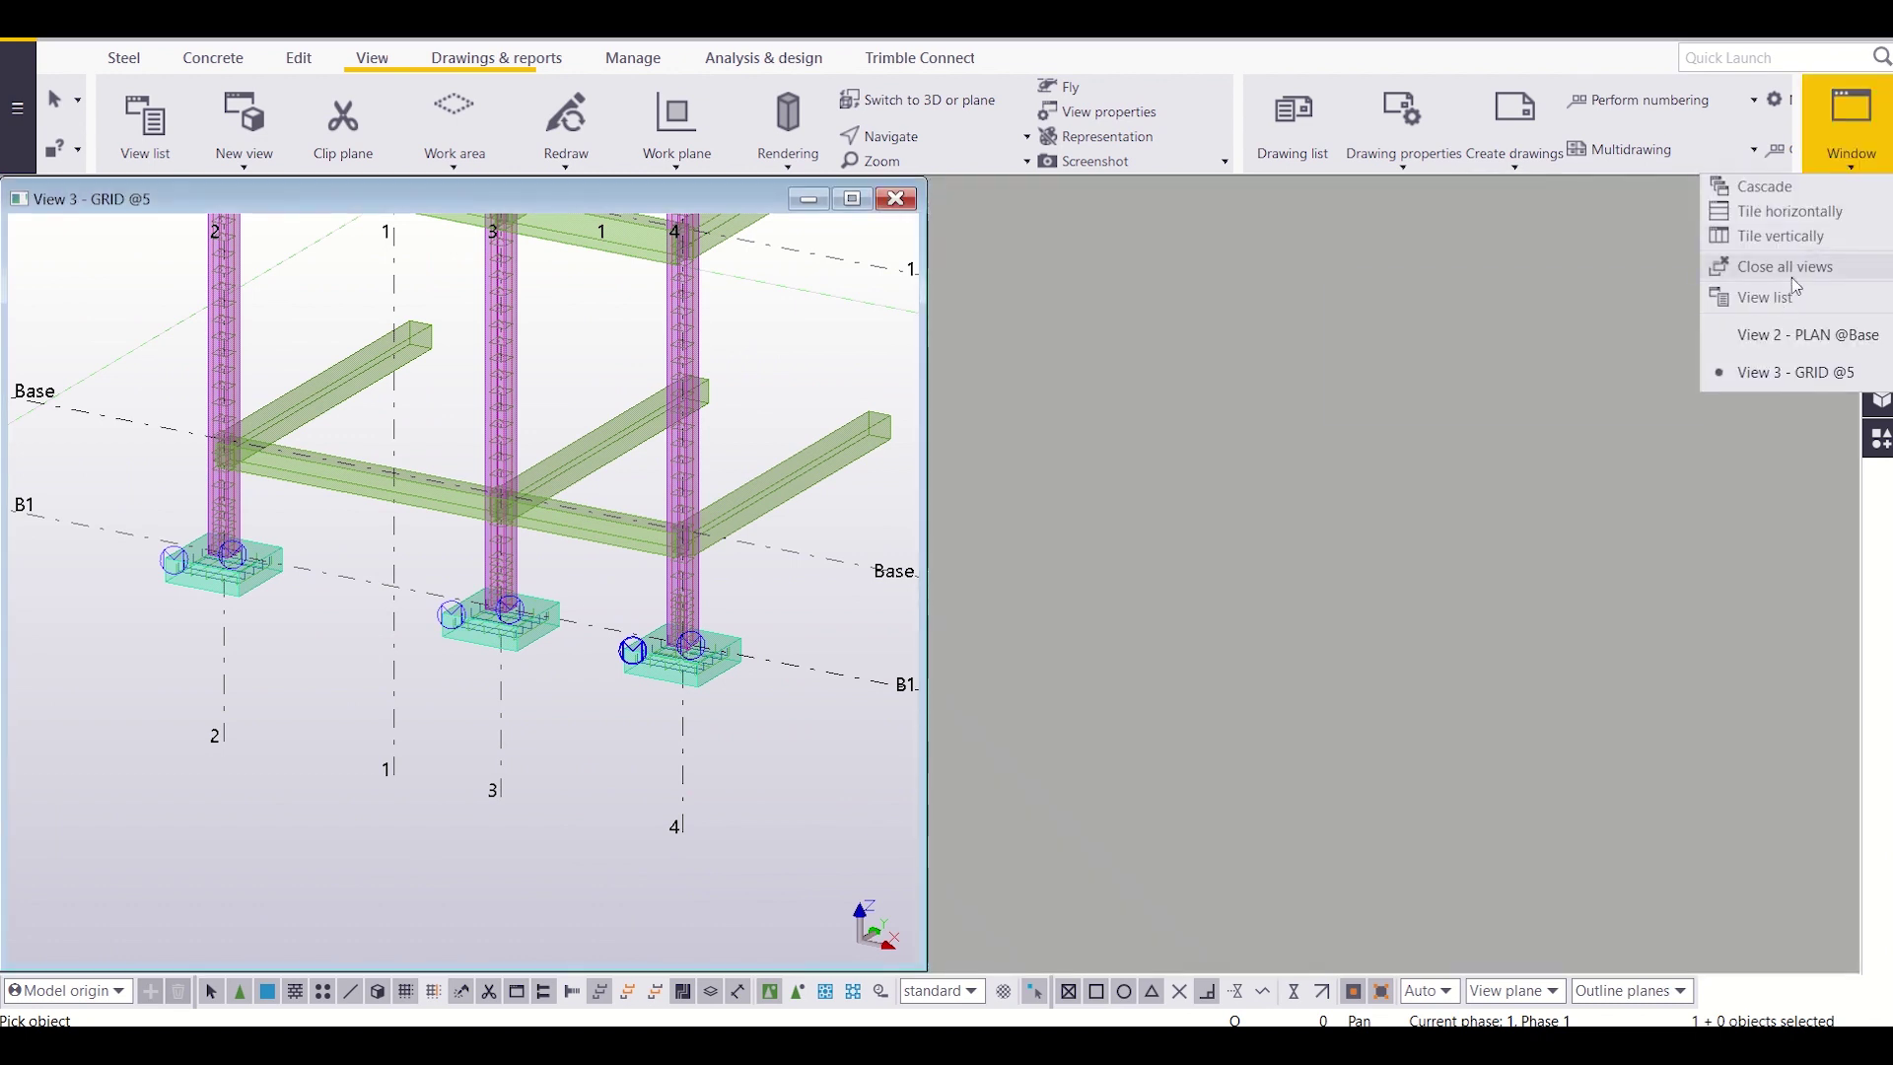
click(1796, 238)
Step: Pan and zoom the Base plan to bring grid lines 5 to 7 into view
middle_drag(1272, 716, 1267, 582)
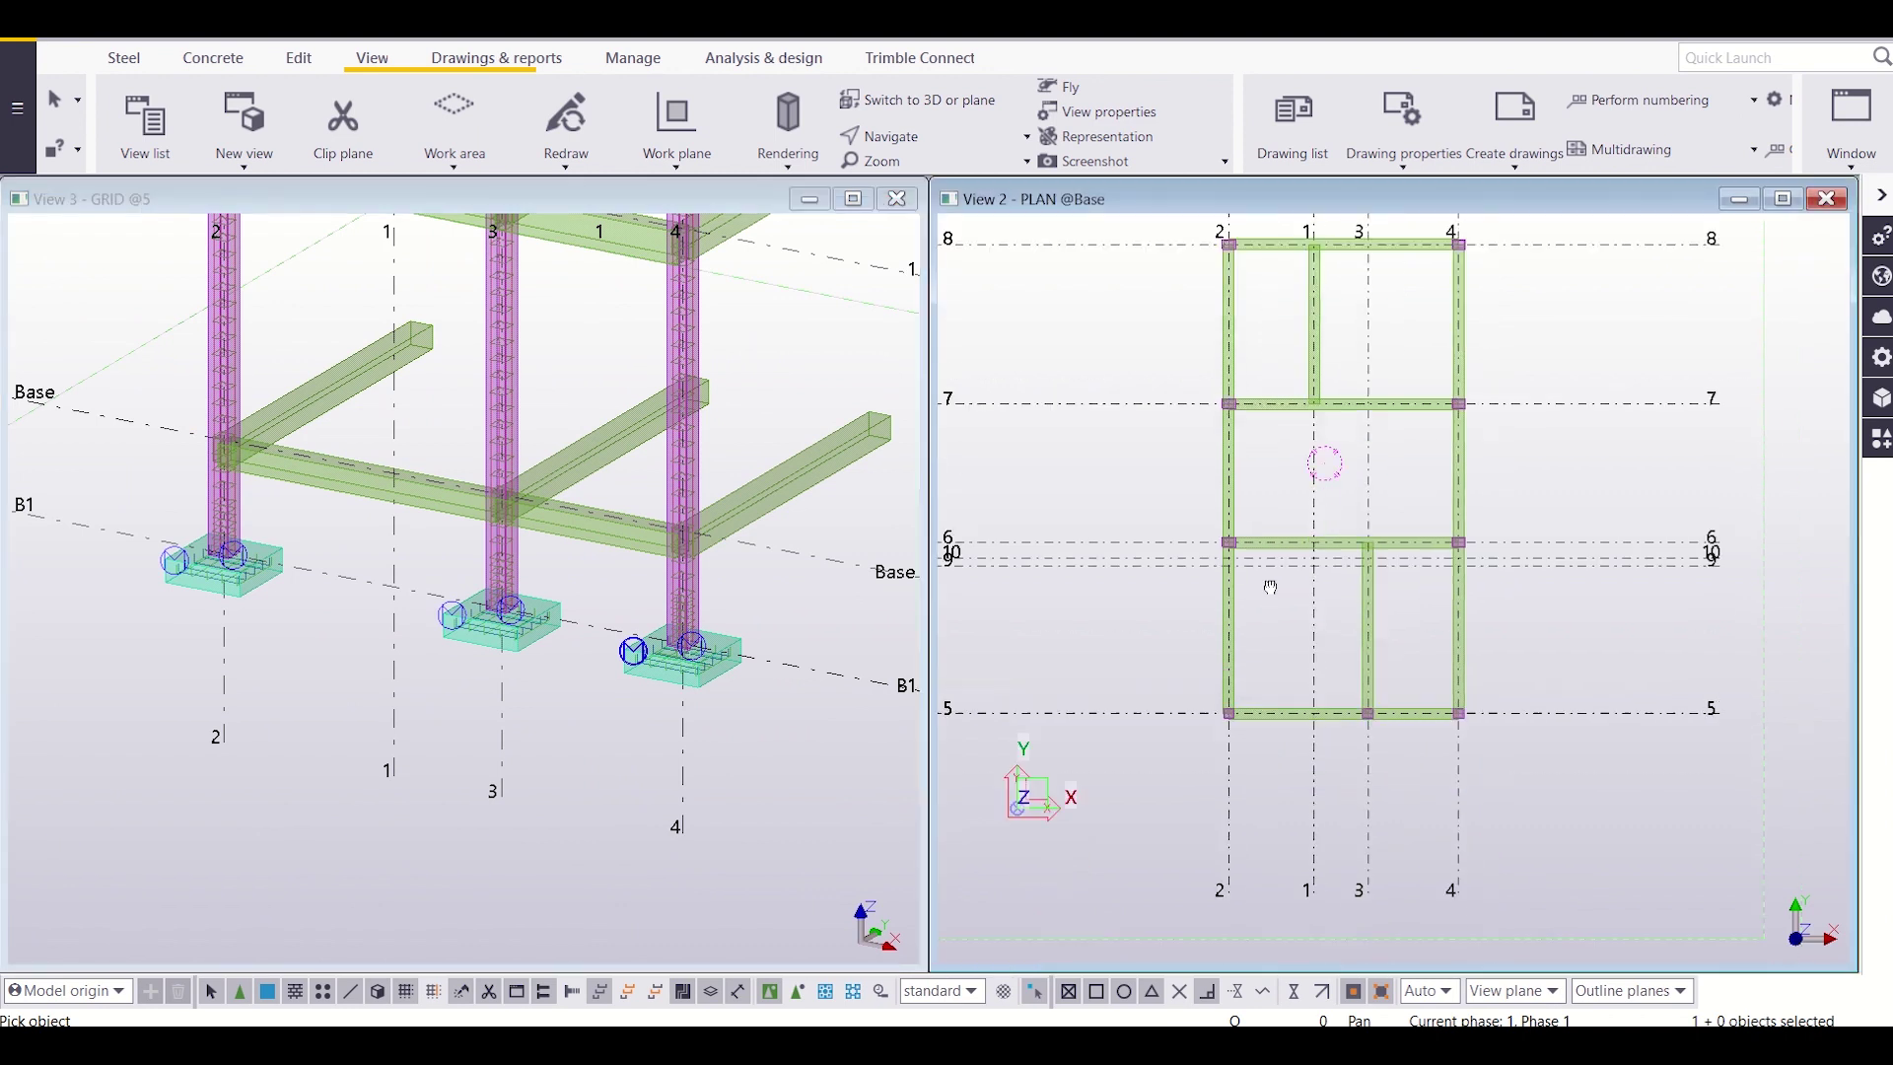
scroll(1259, 723, up, 3)
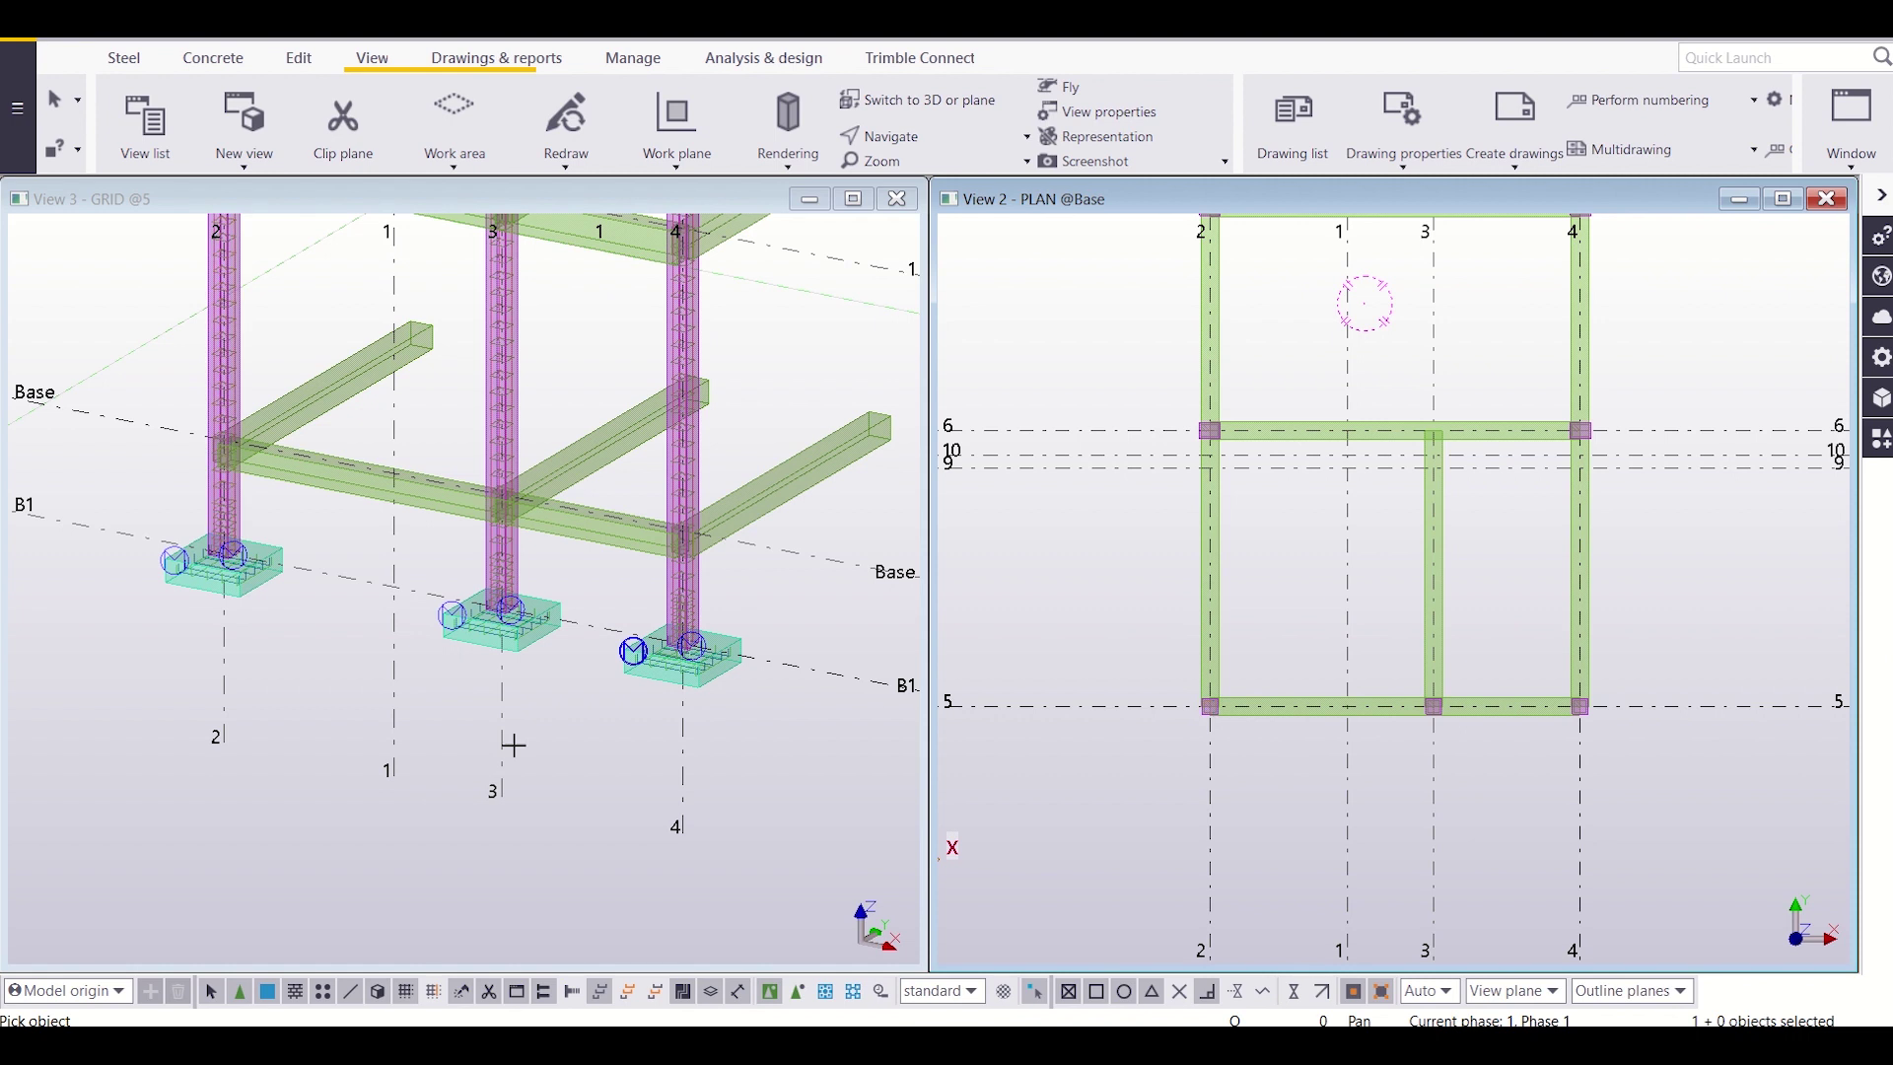
scroll(491, 687, up, 8)
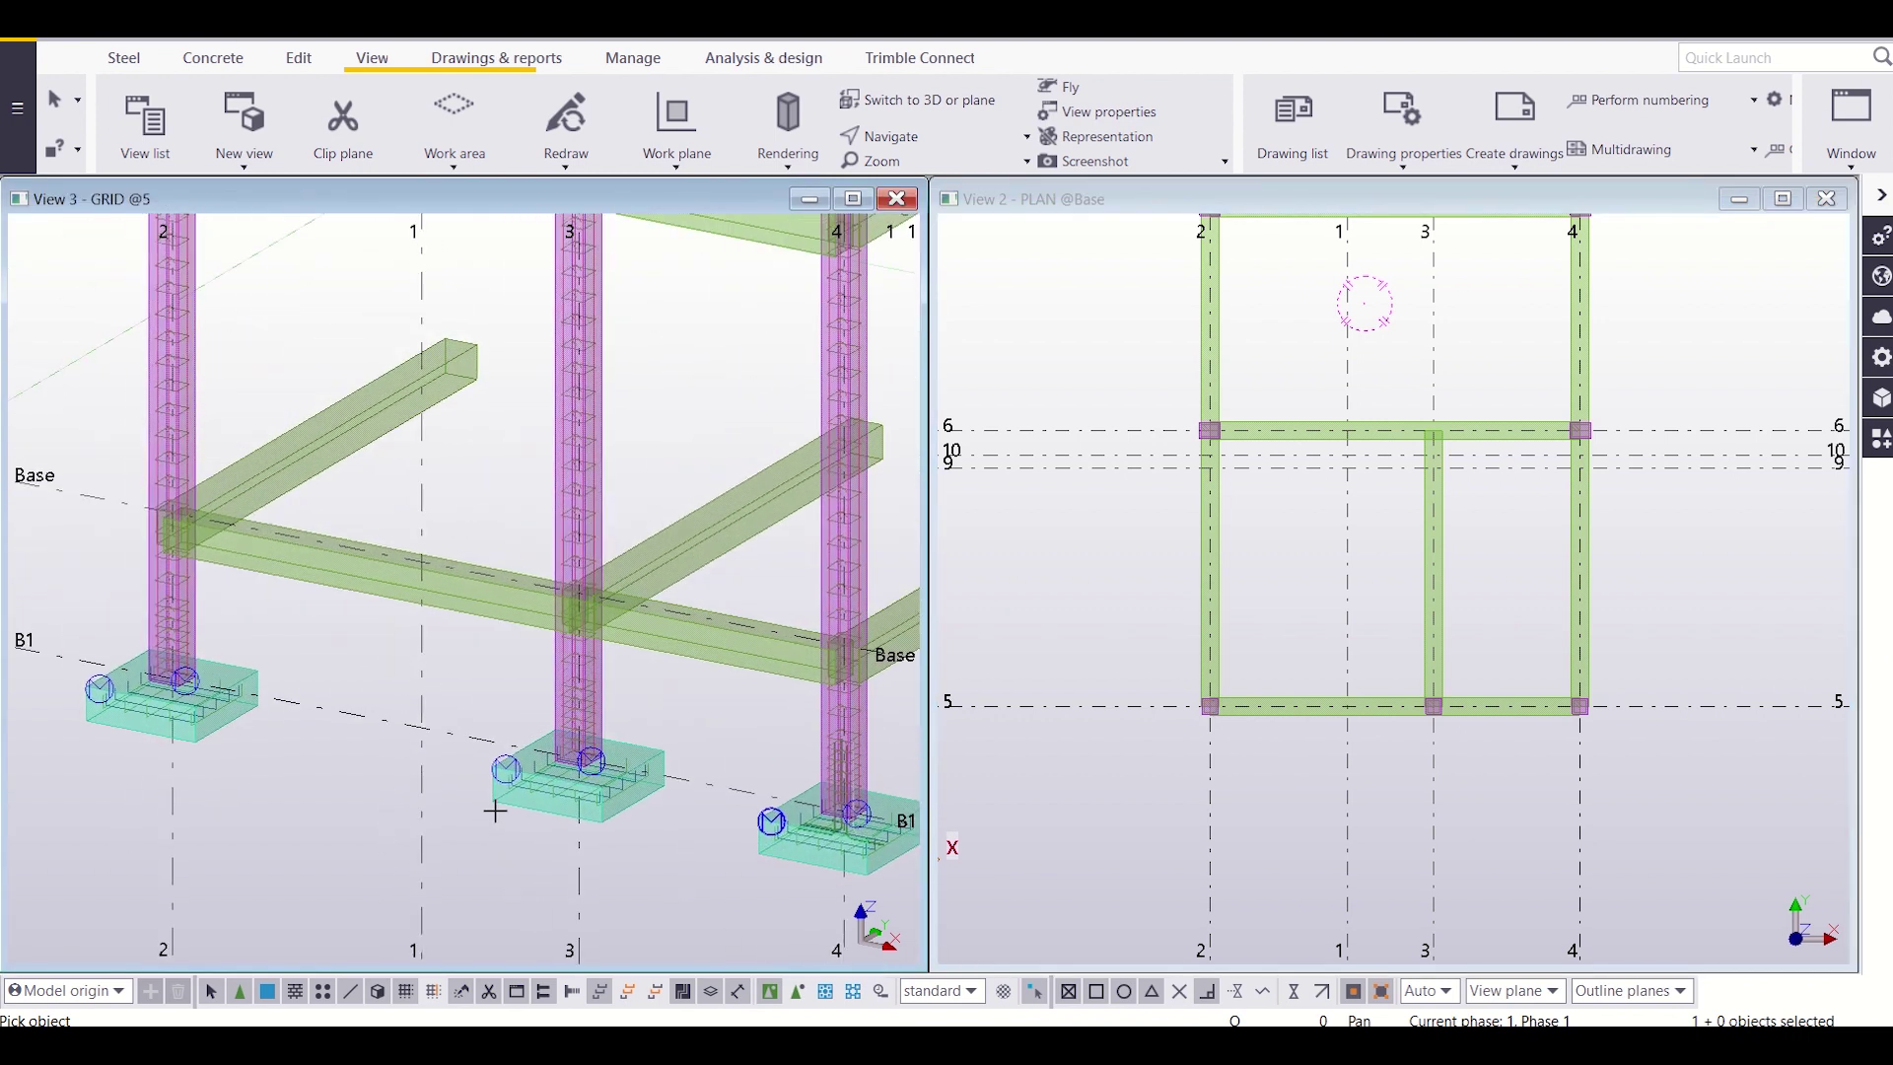
middle_drag(1343, 426, 1219, 610)
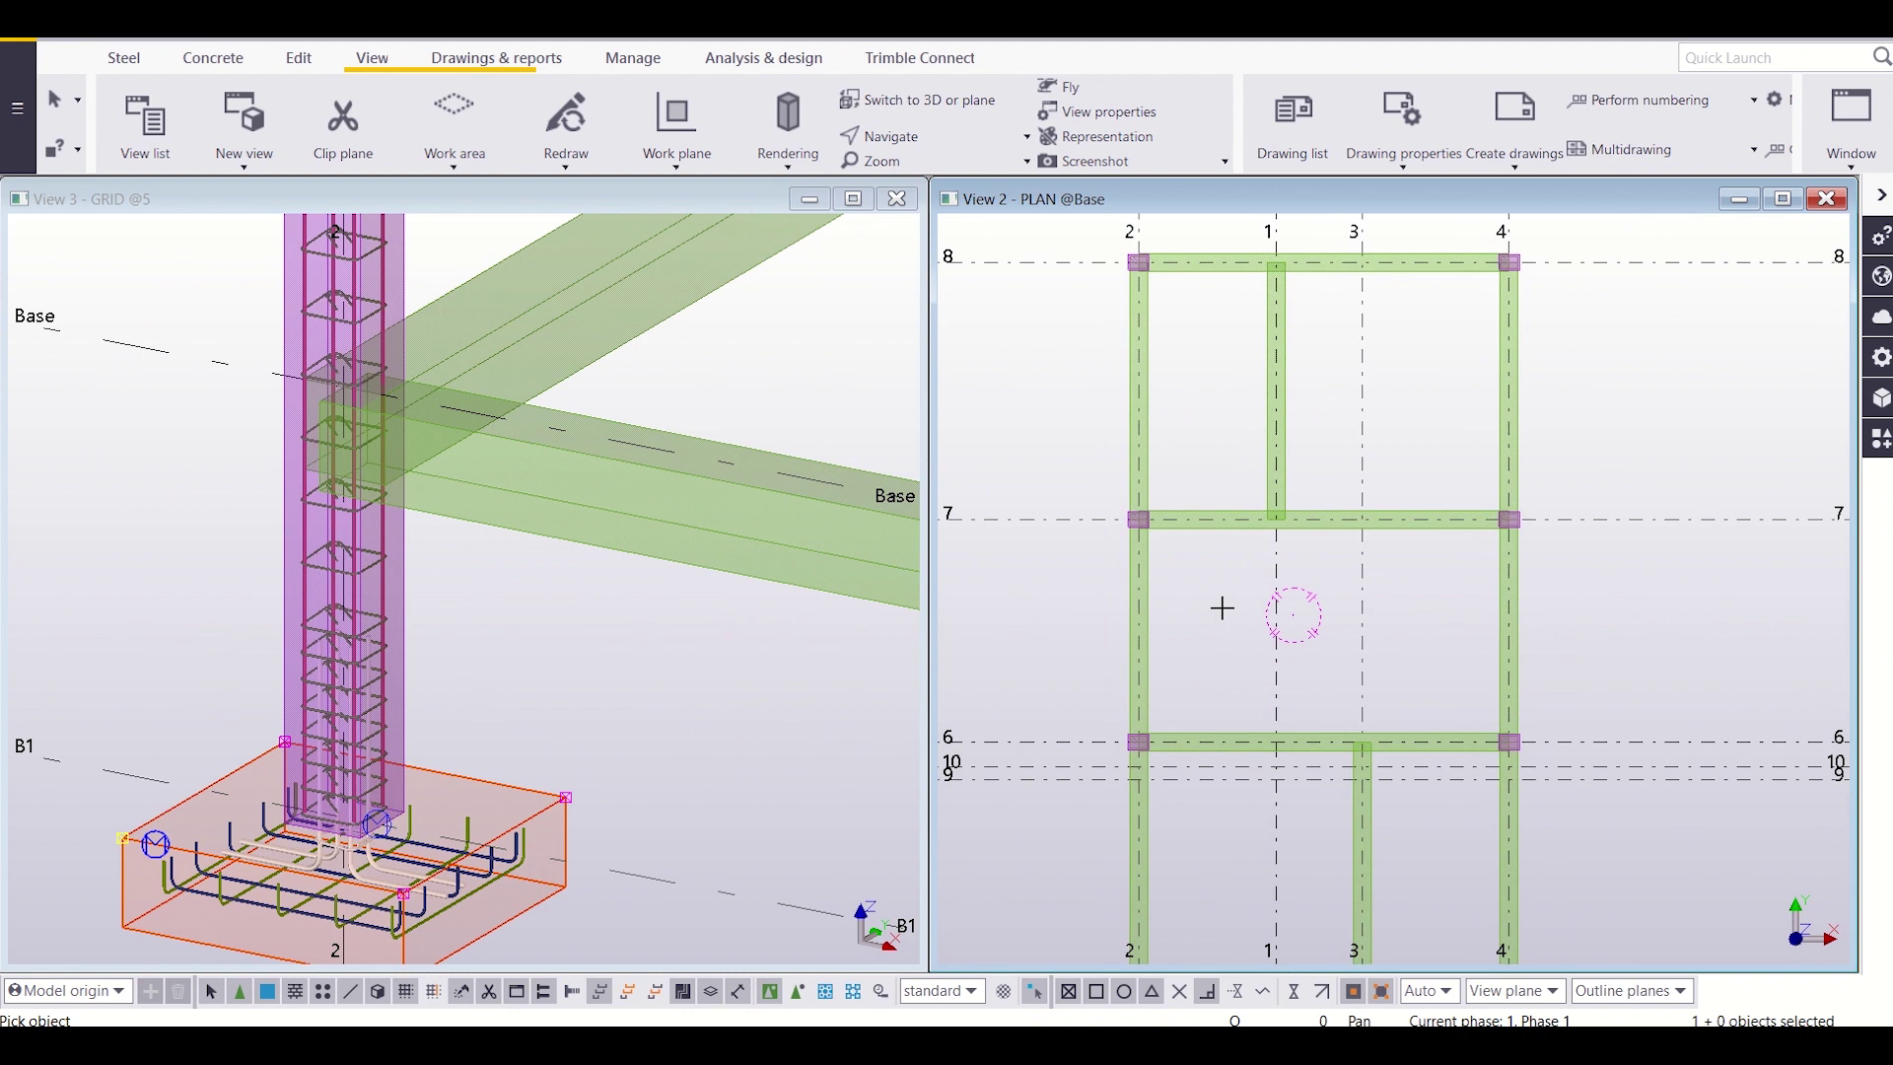
click(1880, 437)
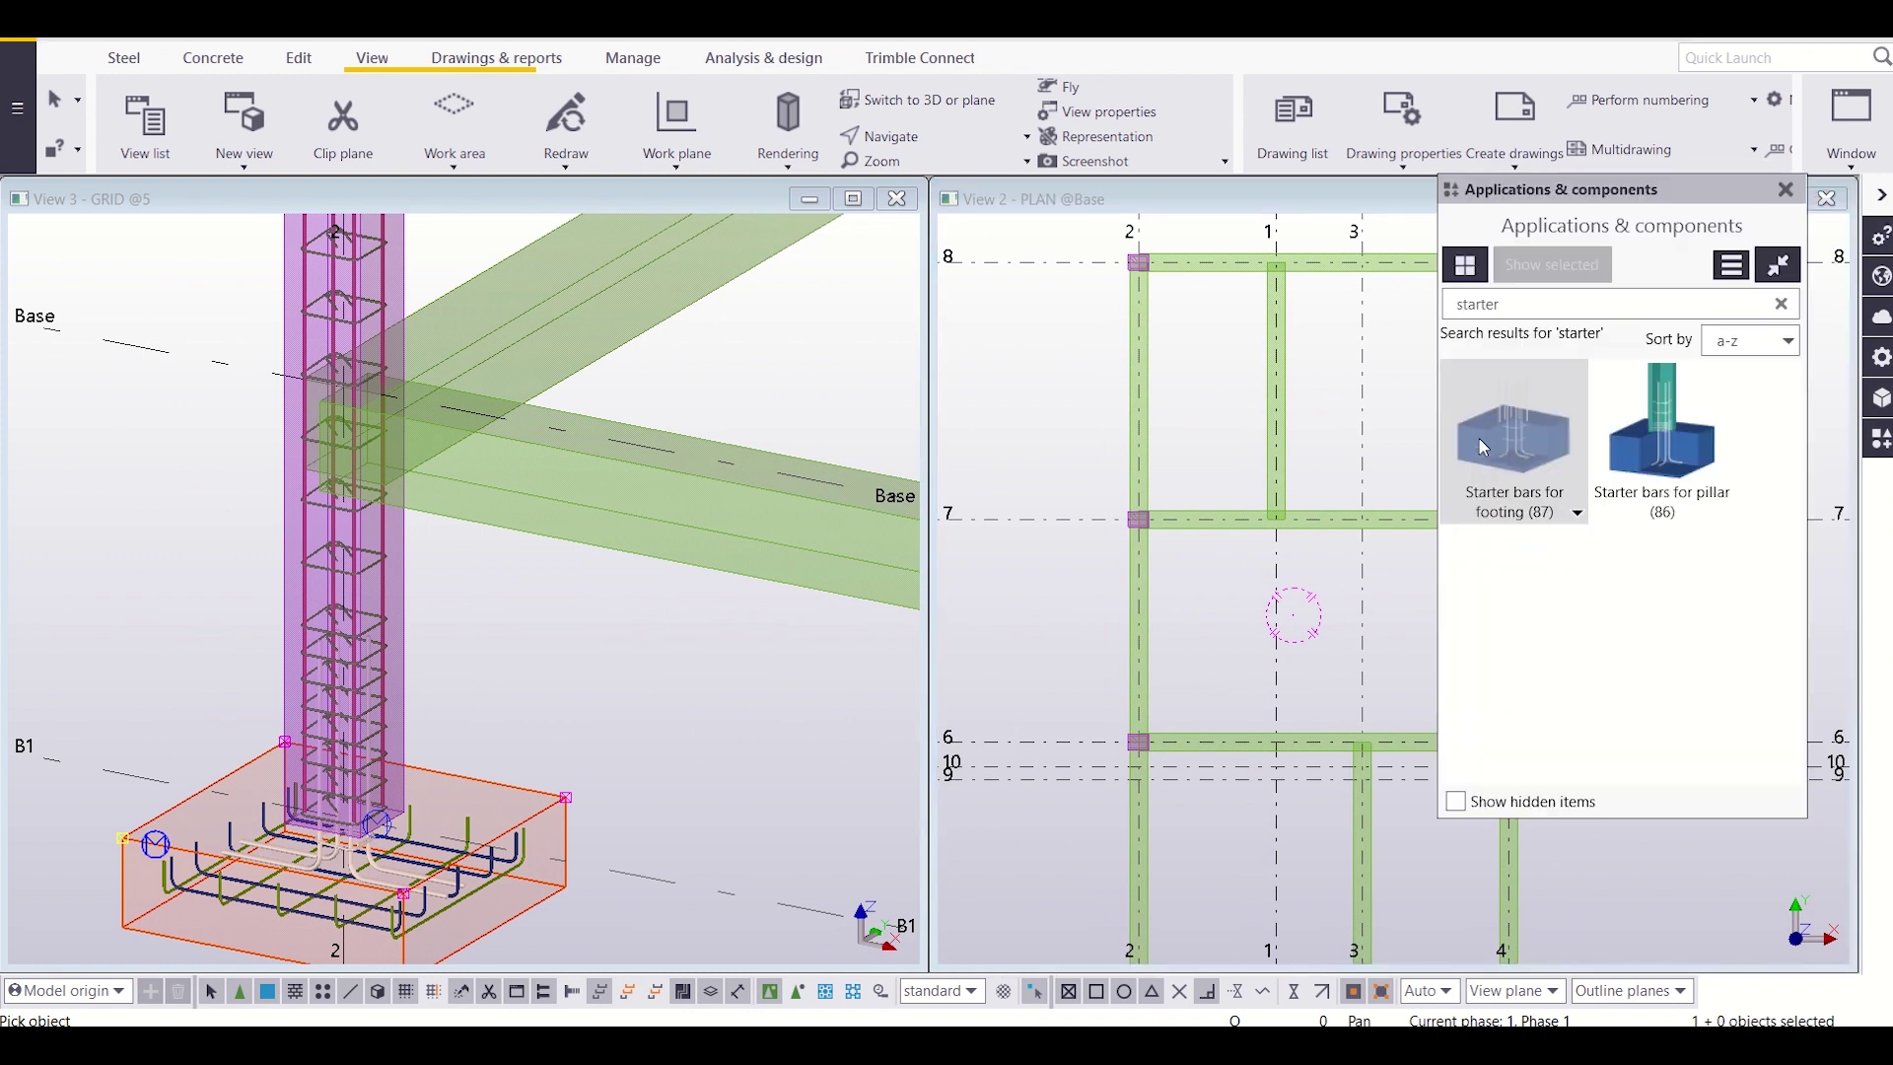
double_click(1513, 417)
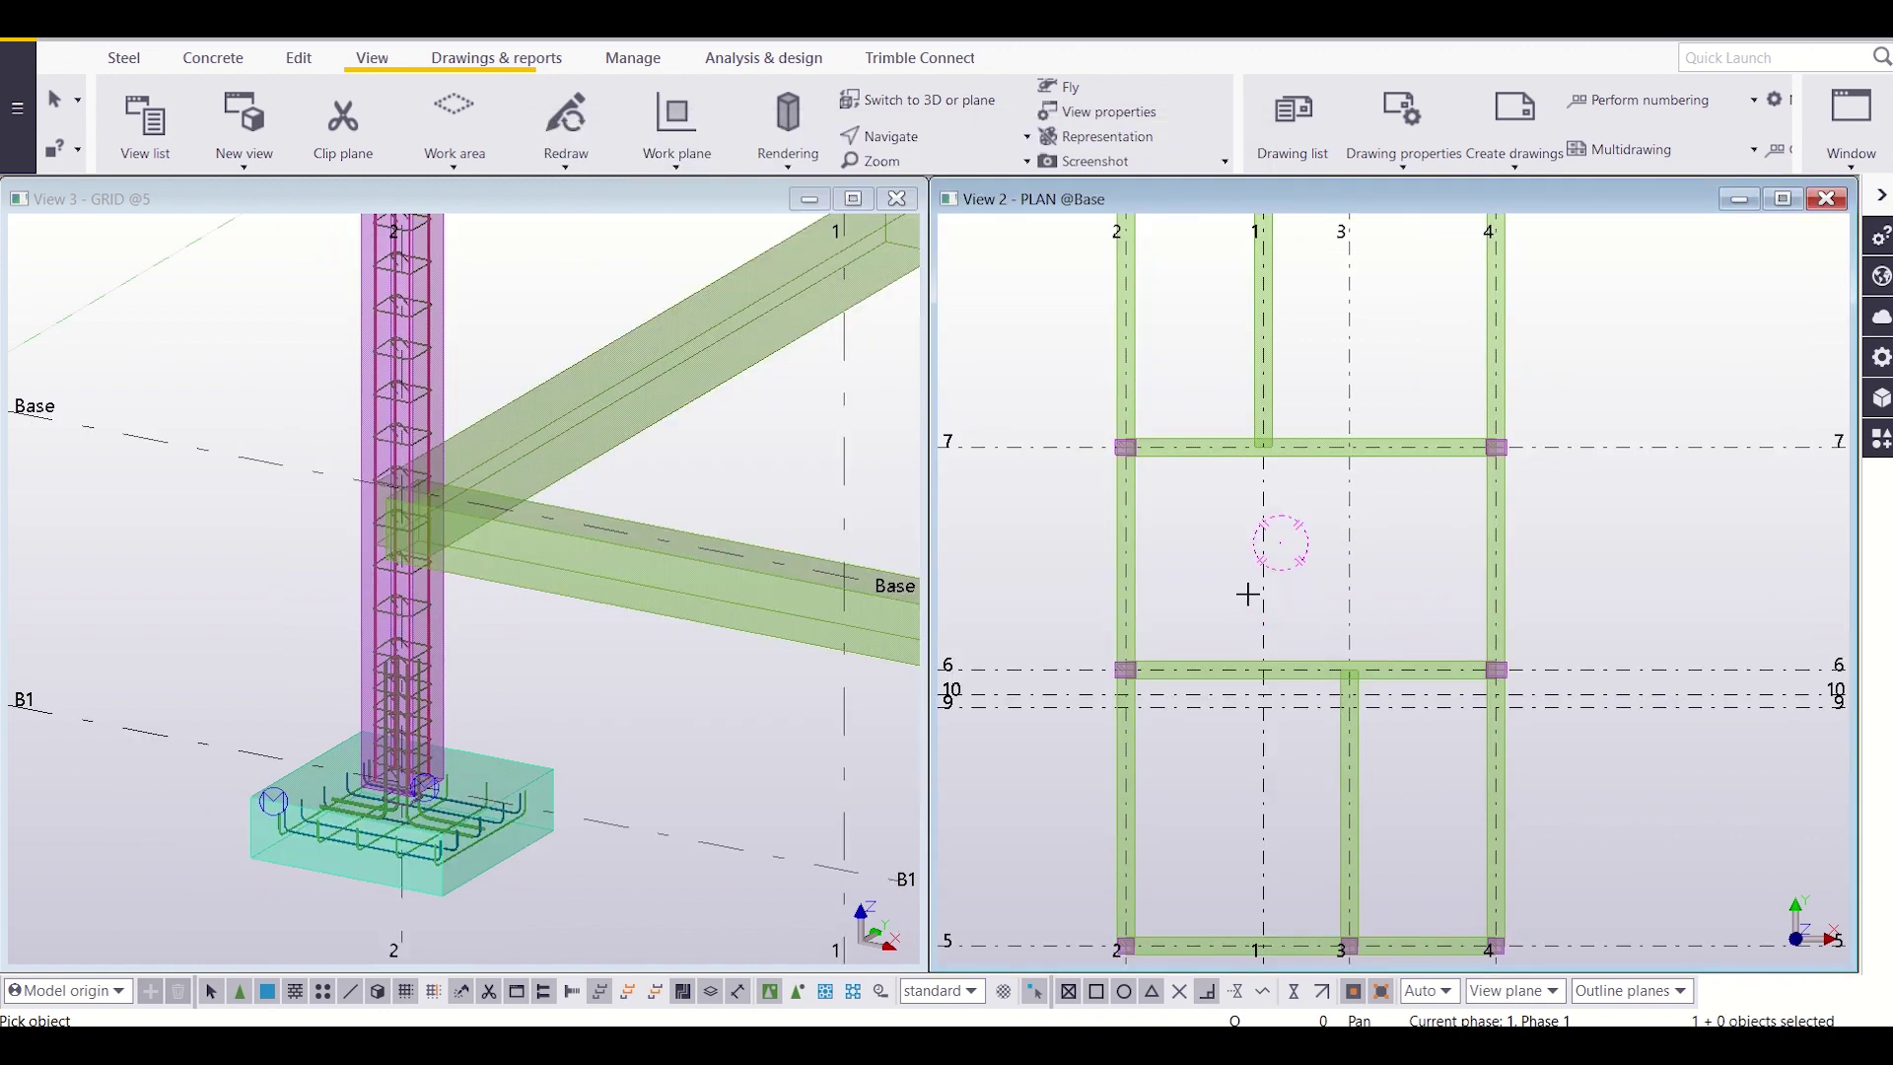
middle_drag(1207, 569, 1206, 621)
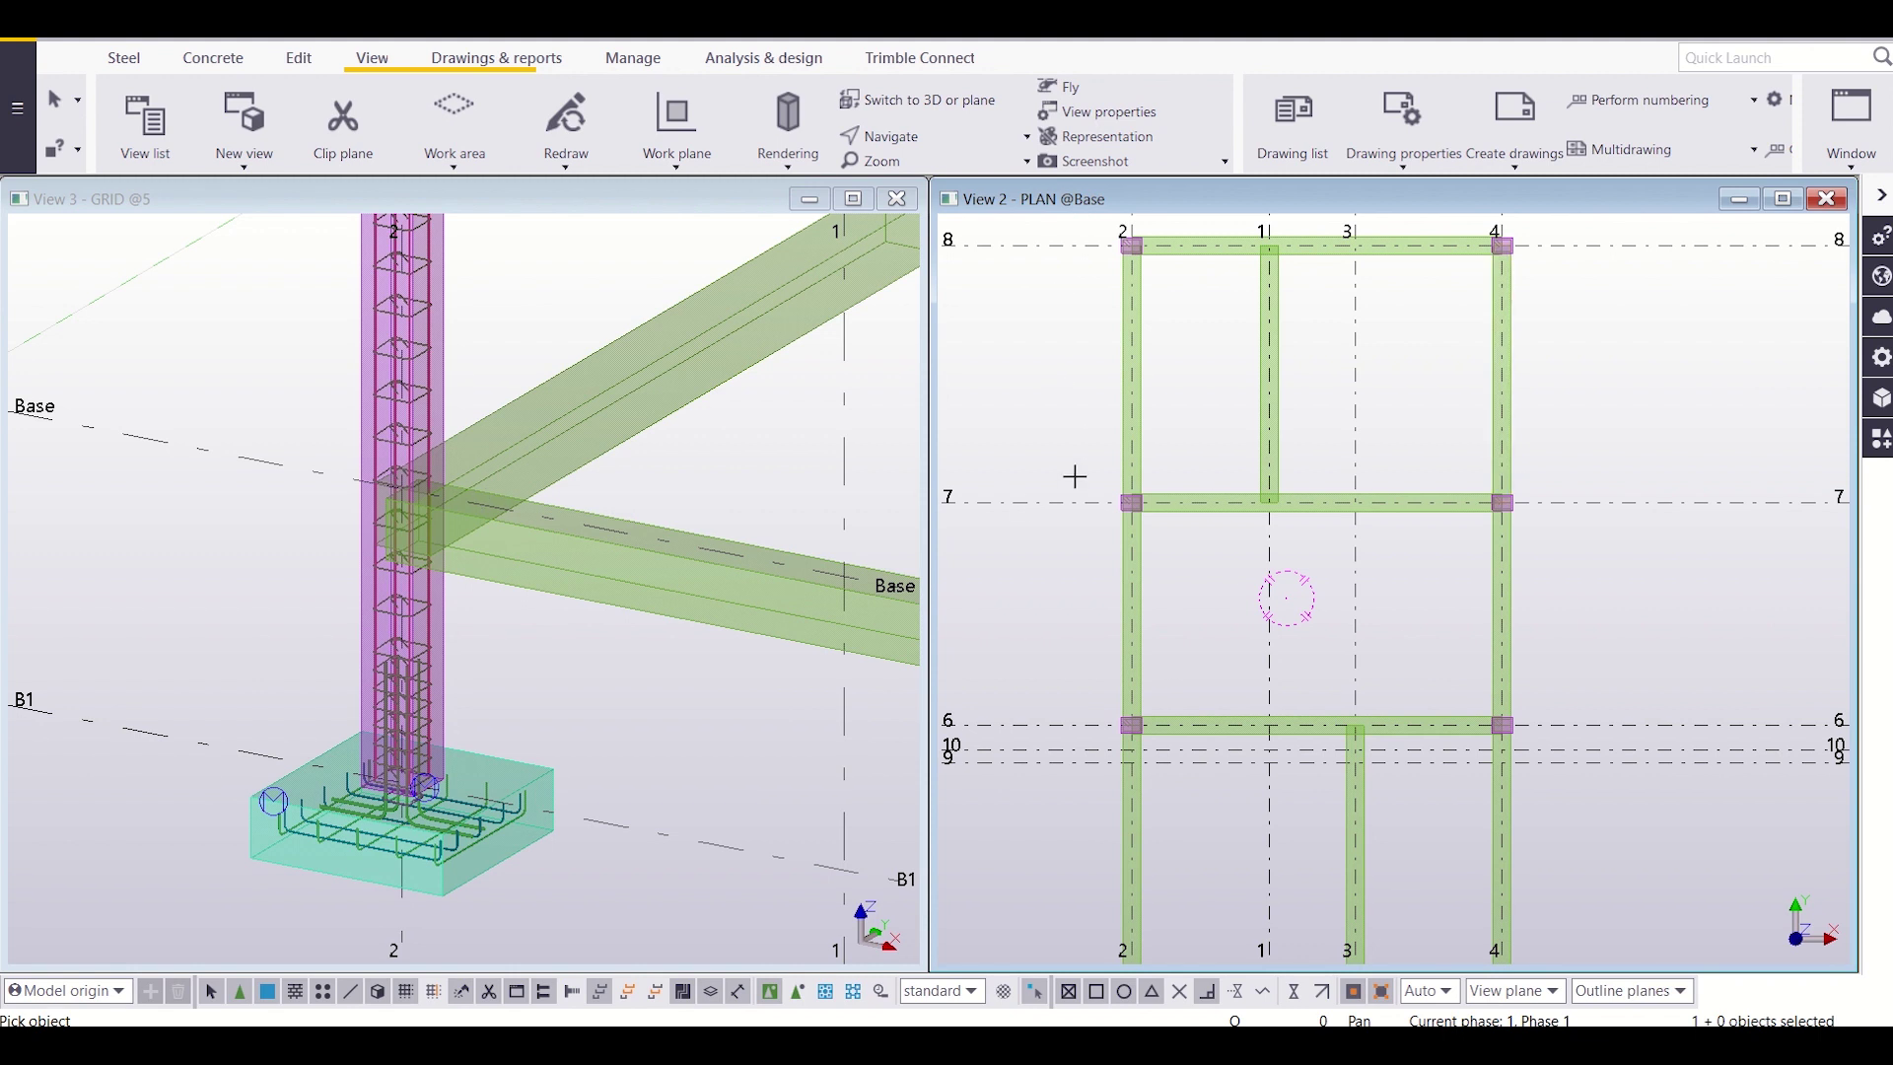
right_click(1025, 429)
click(1050, 443)
click(1880, 438)
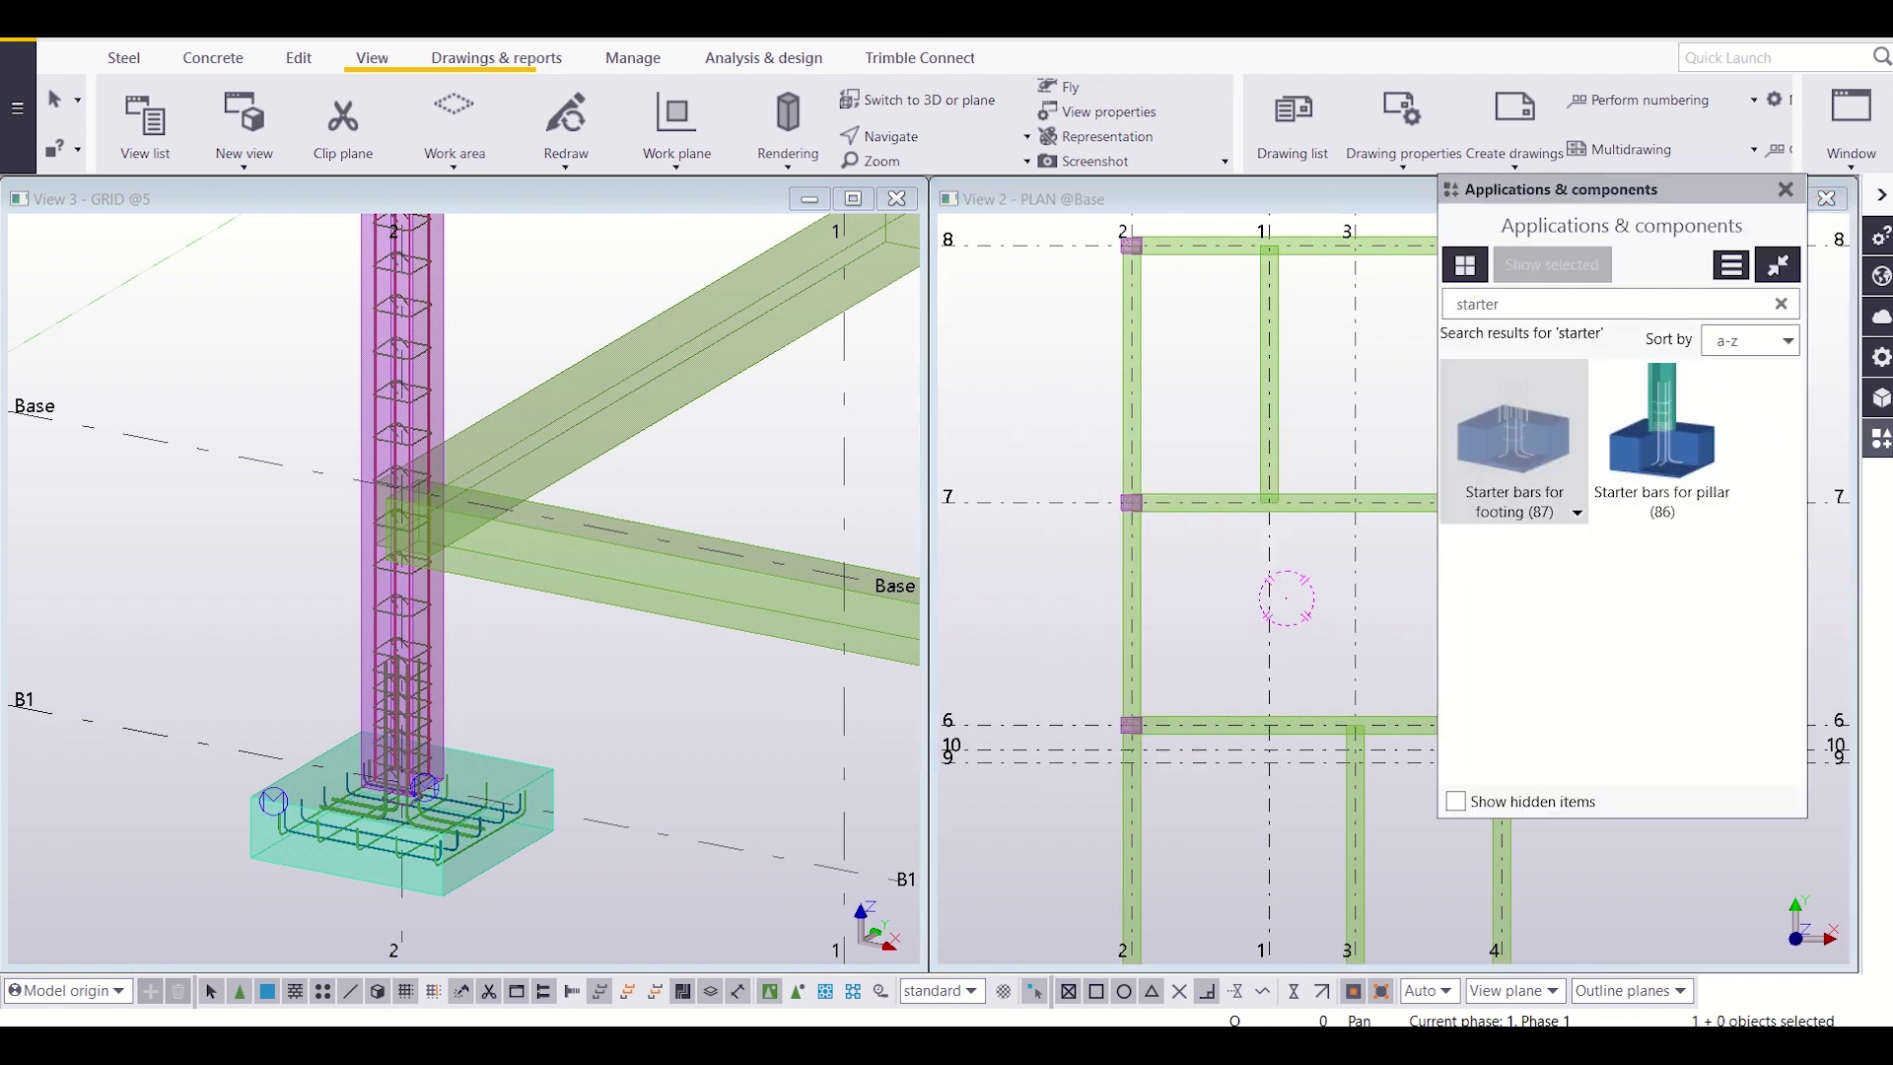
Step: Confirm the Starter bars for footing location of 300.00 by 230.00 and zoom out View 3
double_click(1538, 433)
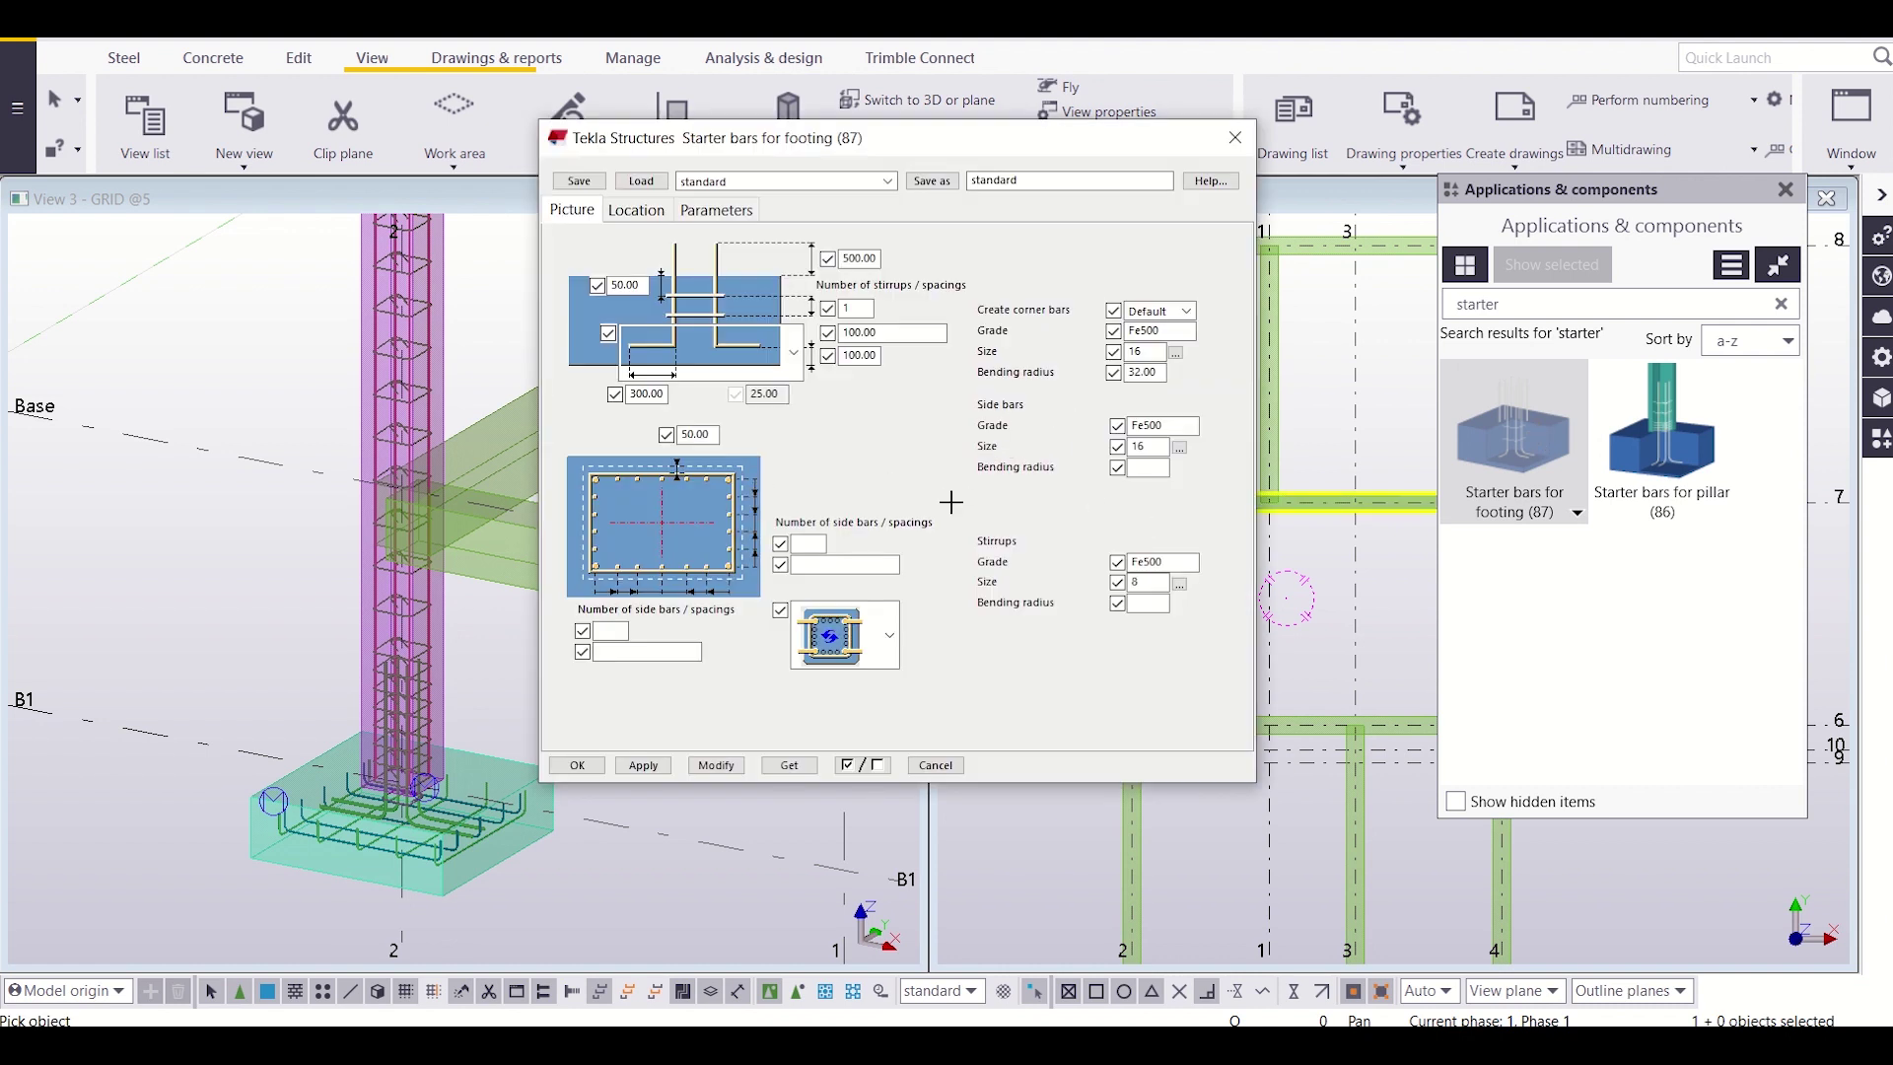
click(634, 212)
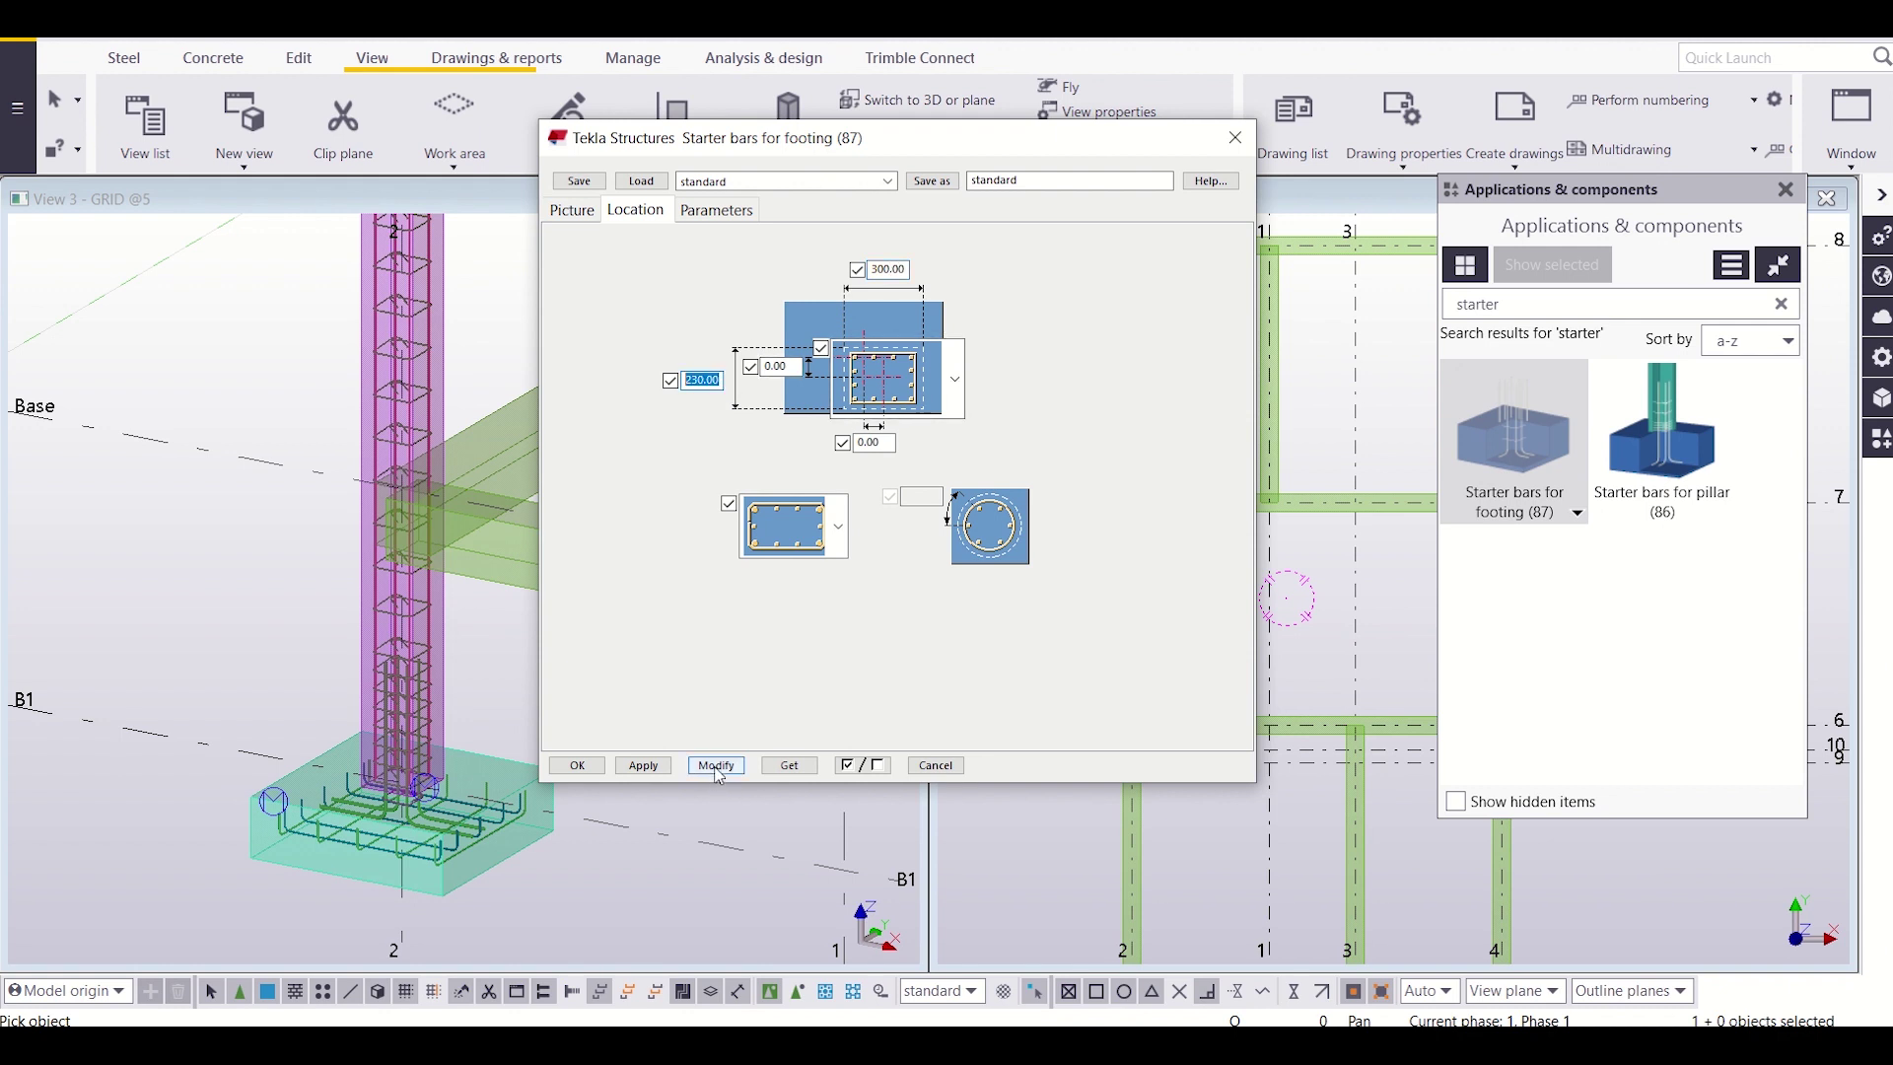
click(589, 771)
scroll(604, 760, down, 3)
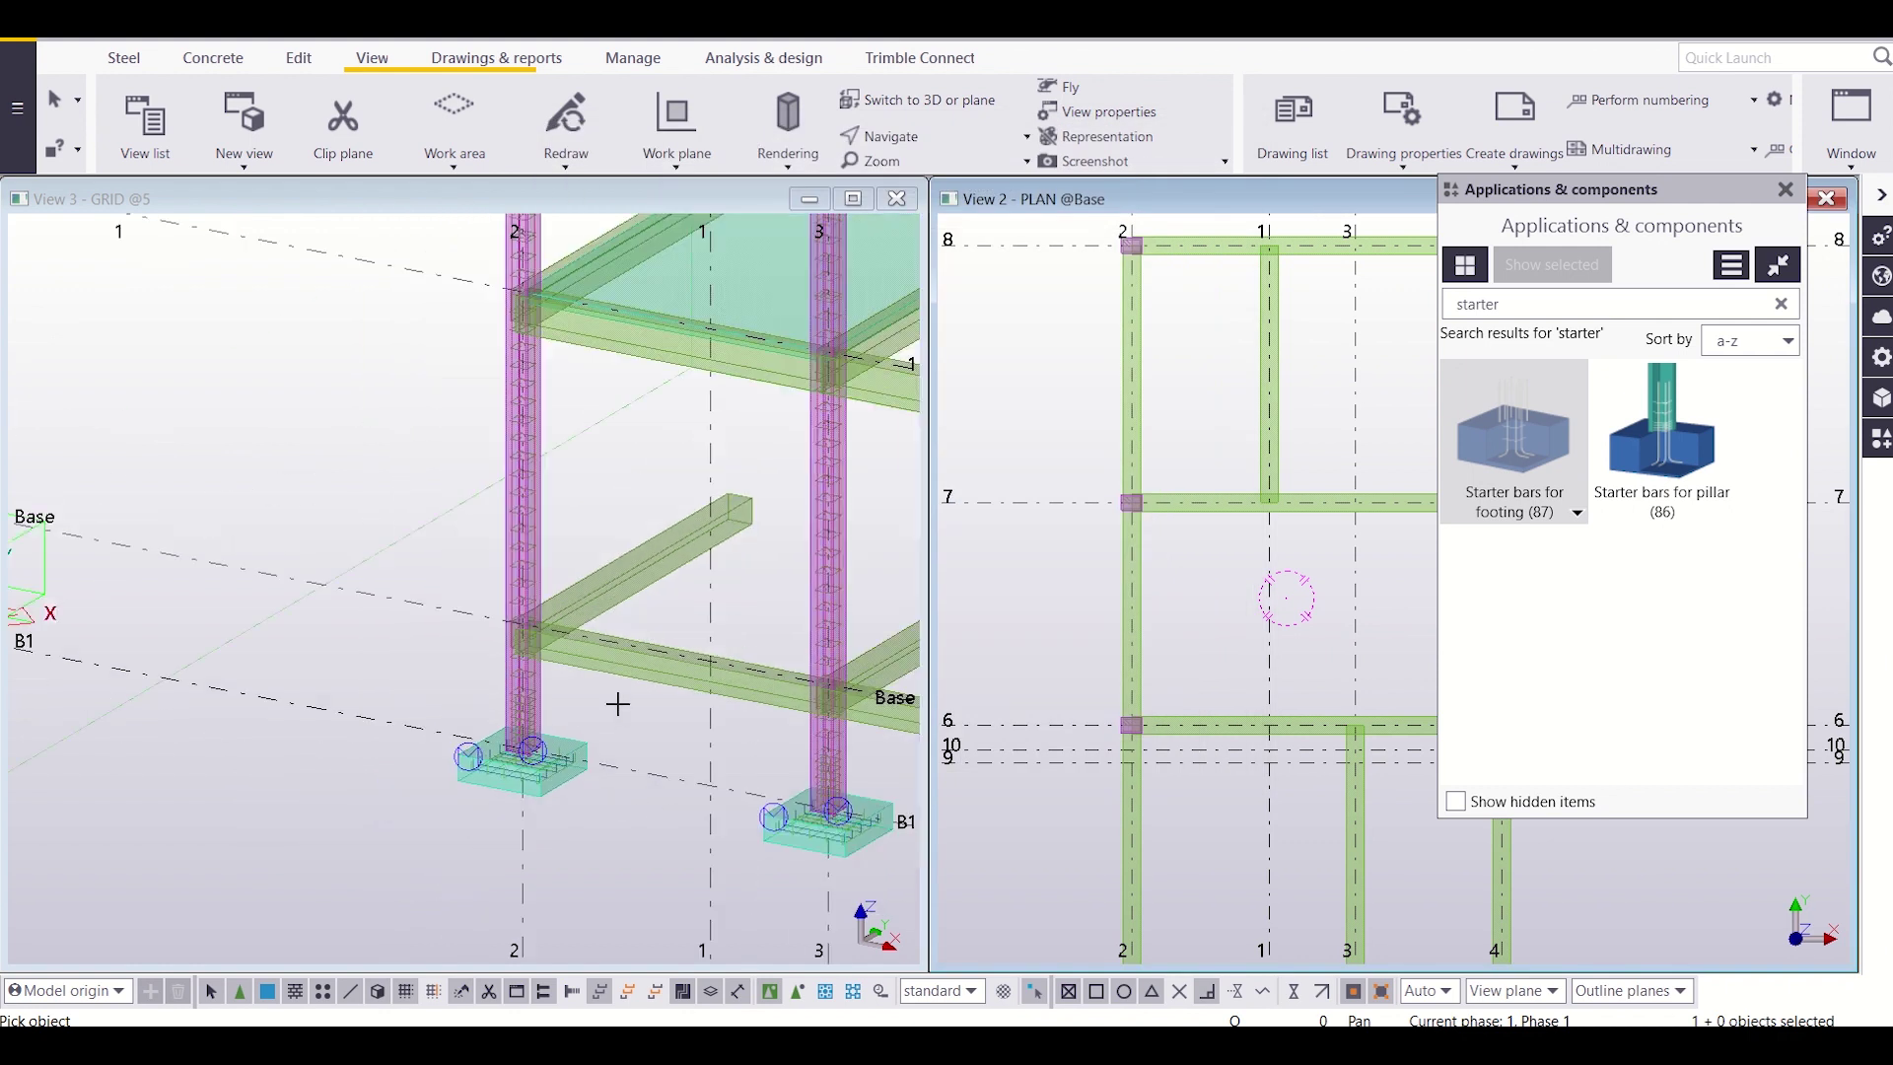
Step: Zoom out to fit the base plan, then close the Applications panel and the 3D grid view
scroll(617, 702, down, 5)
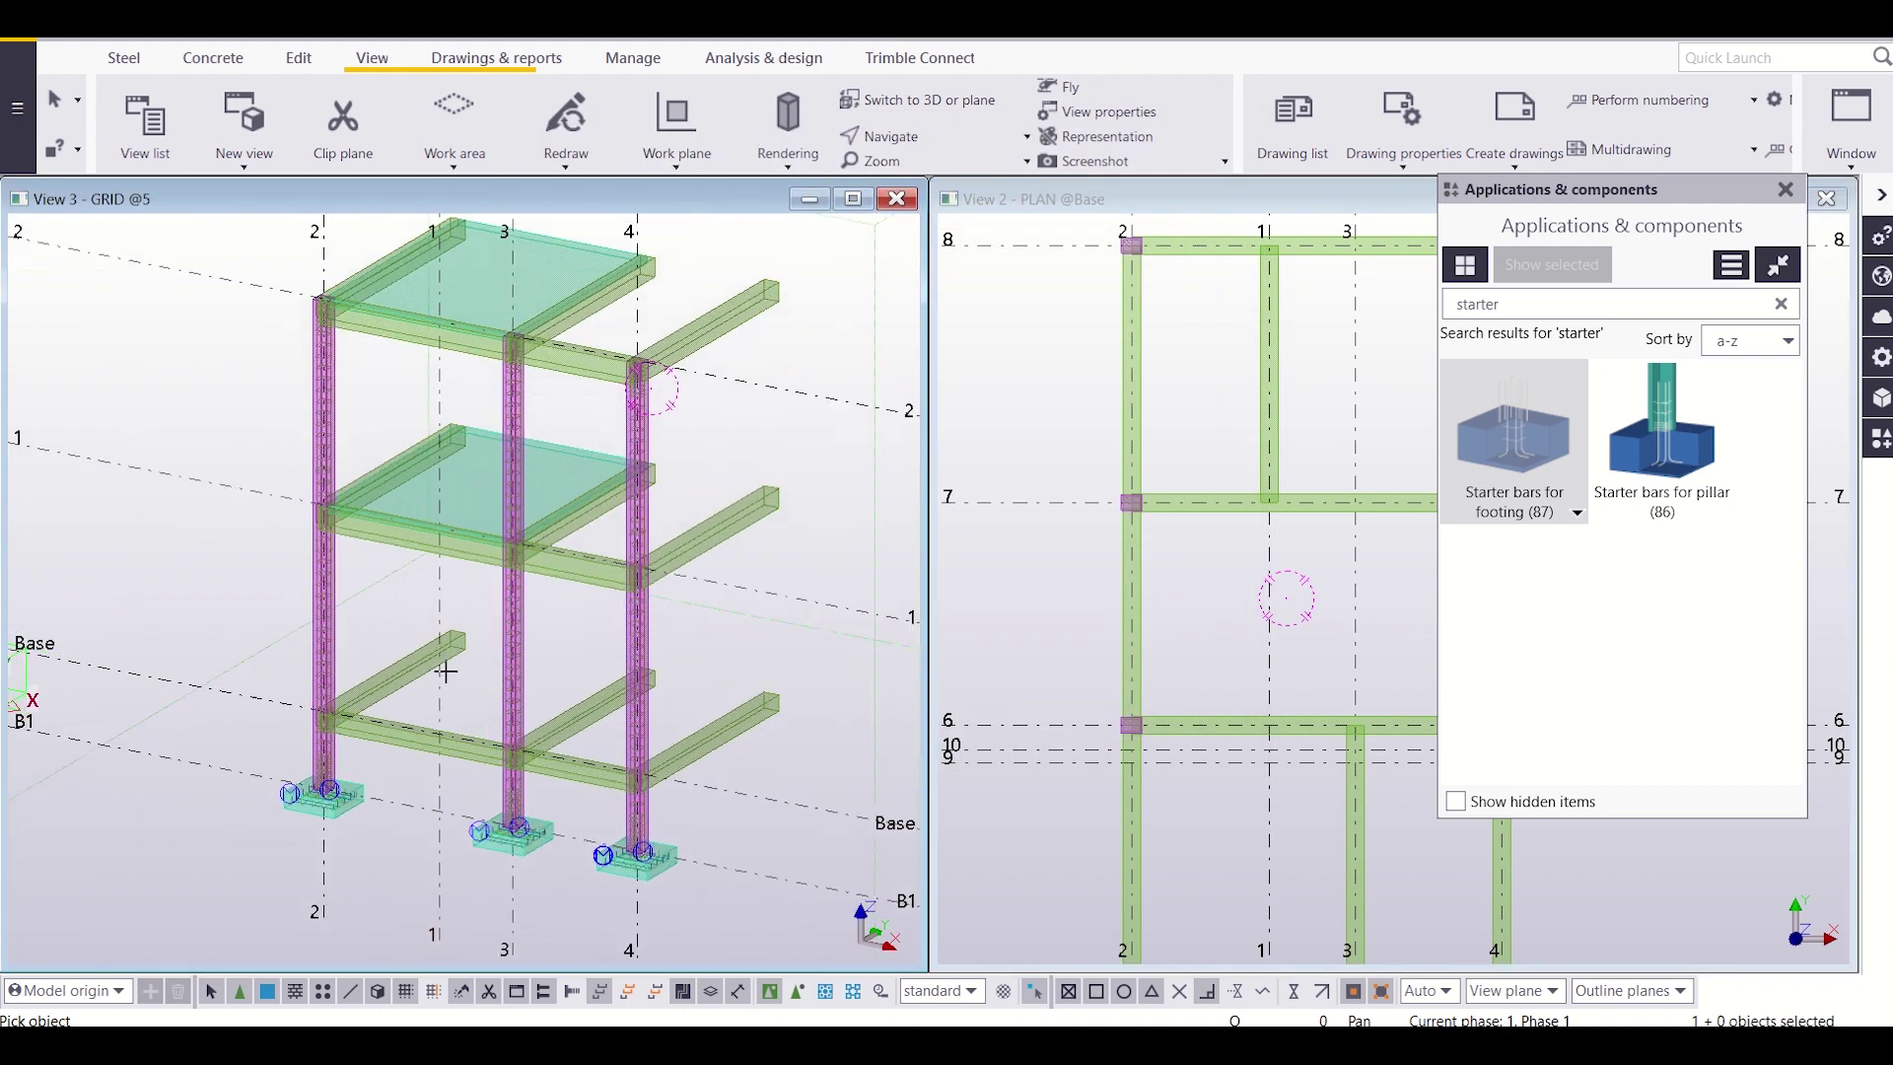
scroll(446, 671, down, 1)
scroll(1127, 694, down, 2)
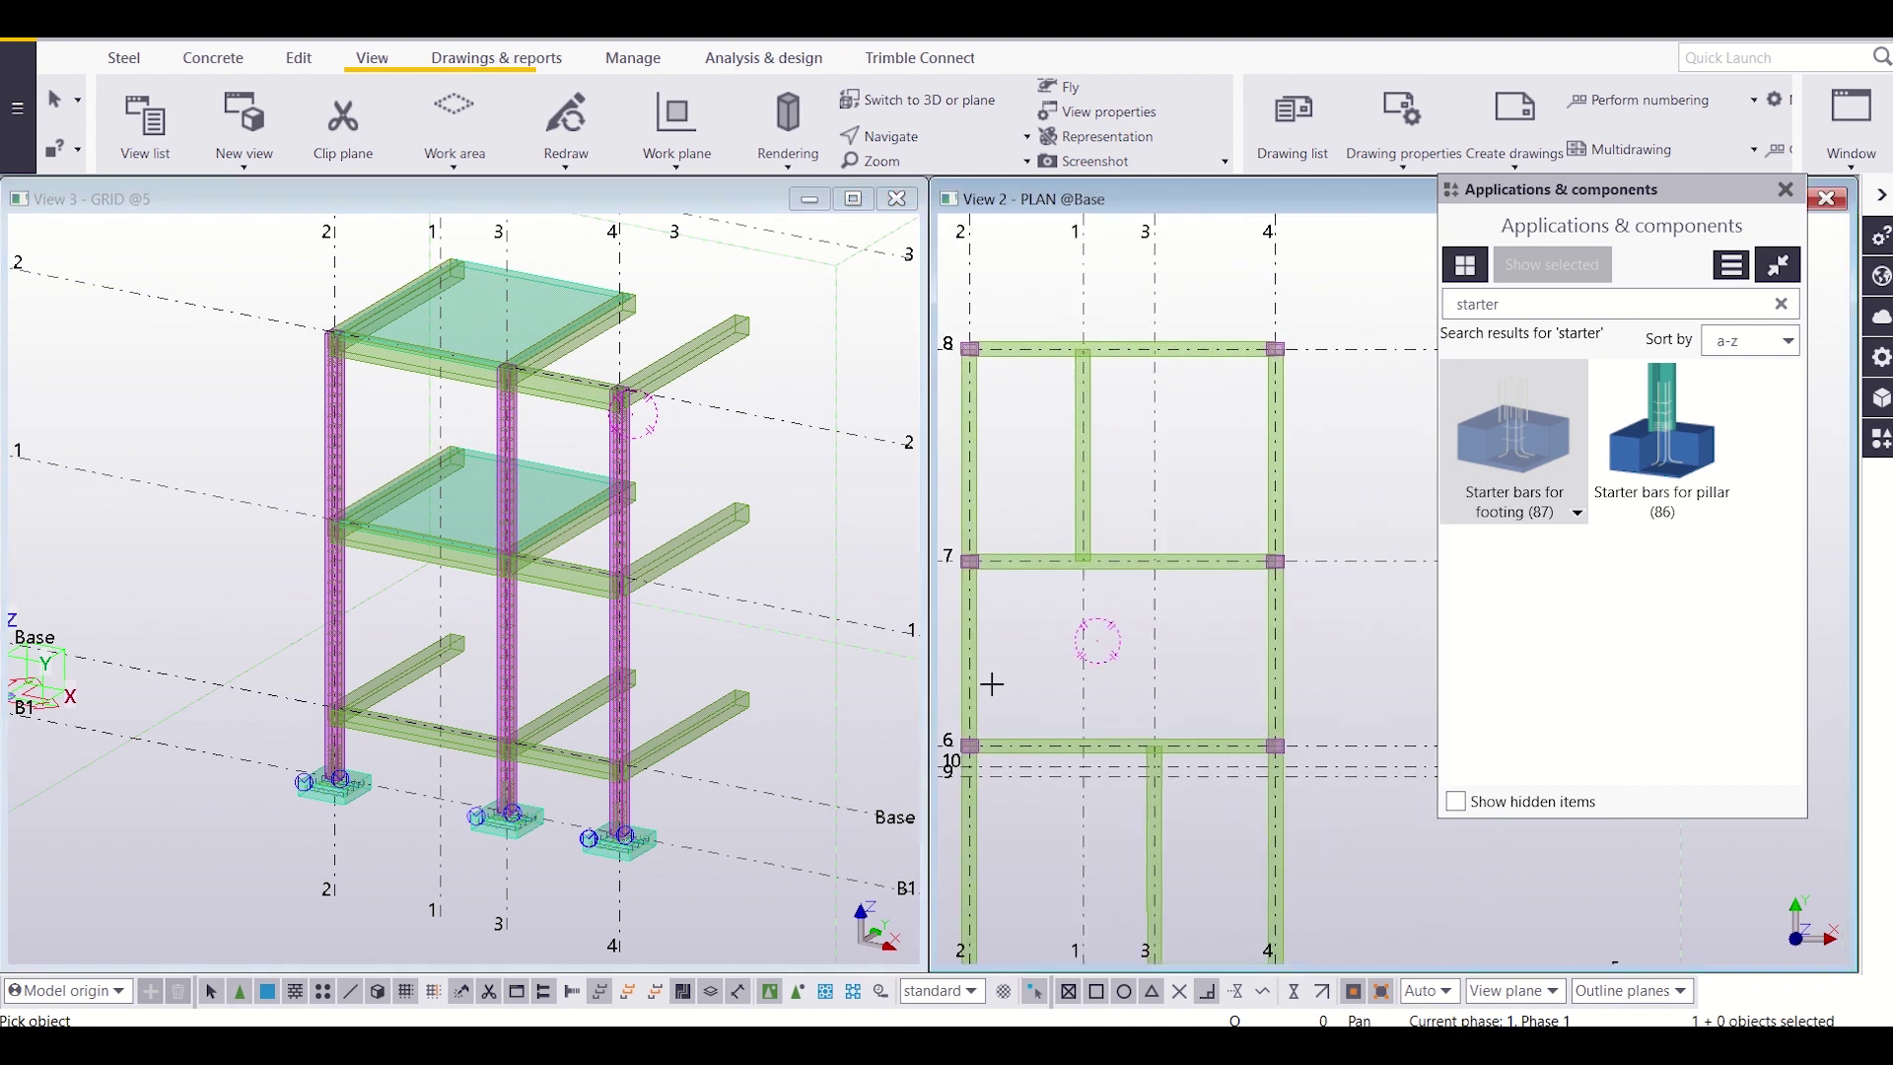
scroll(992, 683, down, 3)
middle_drag(1052, 680, 1090, 654)
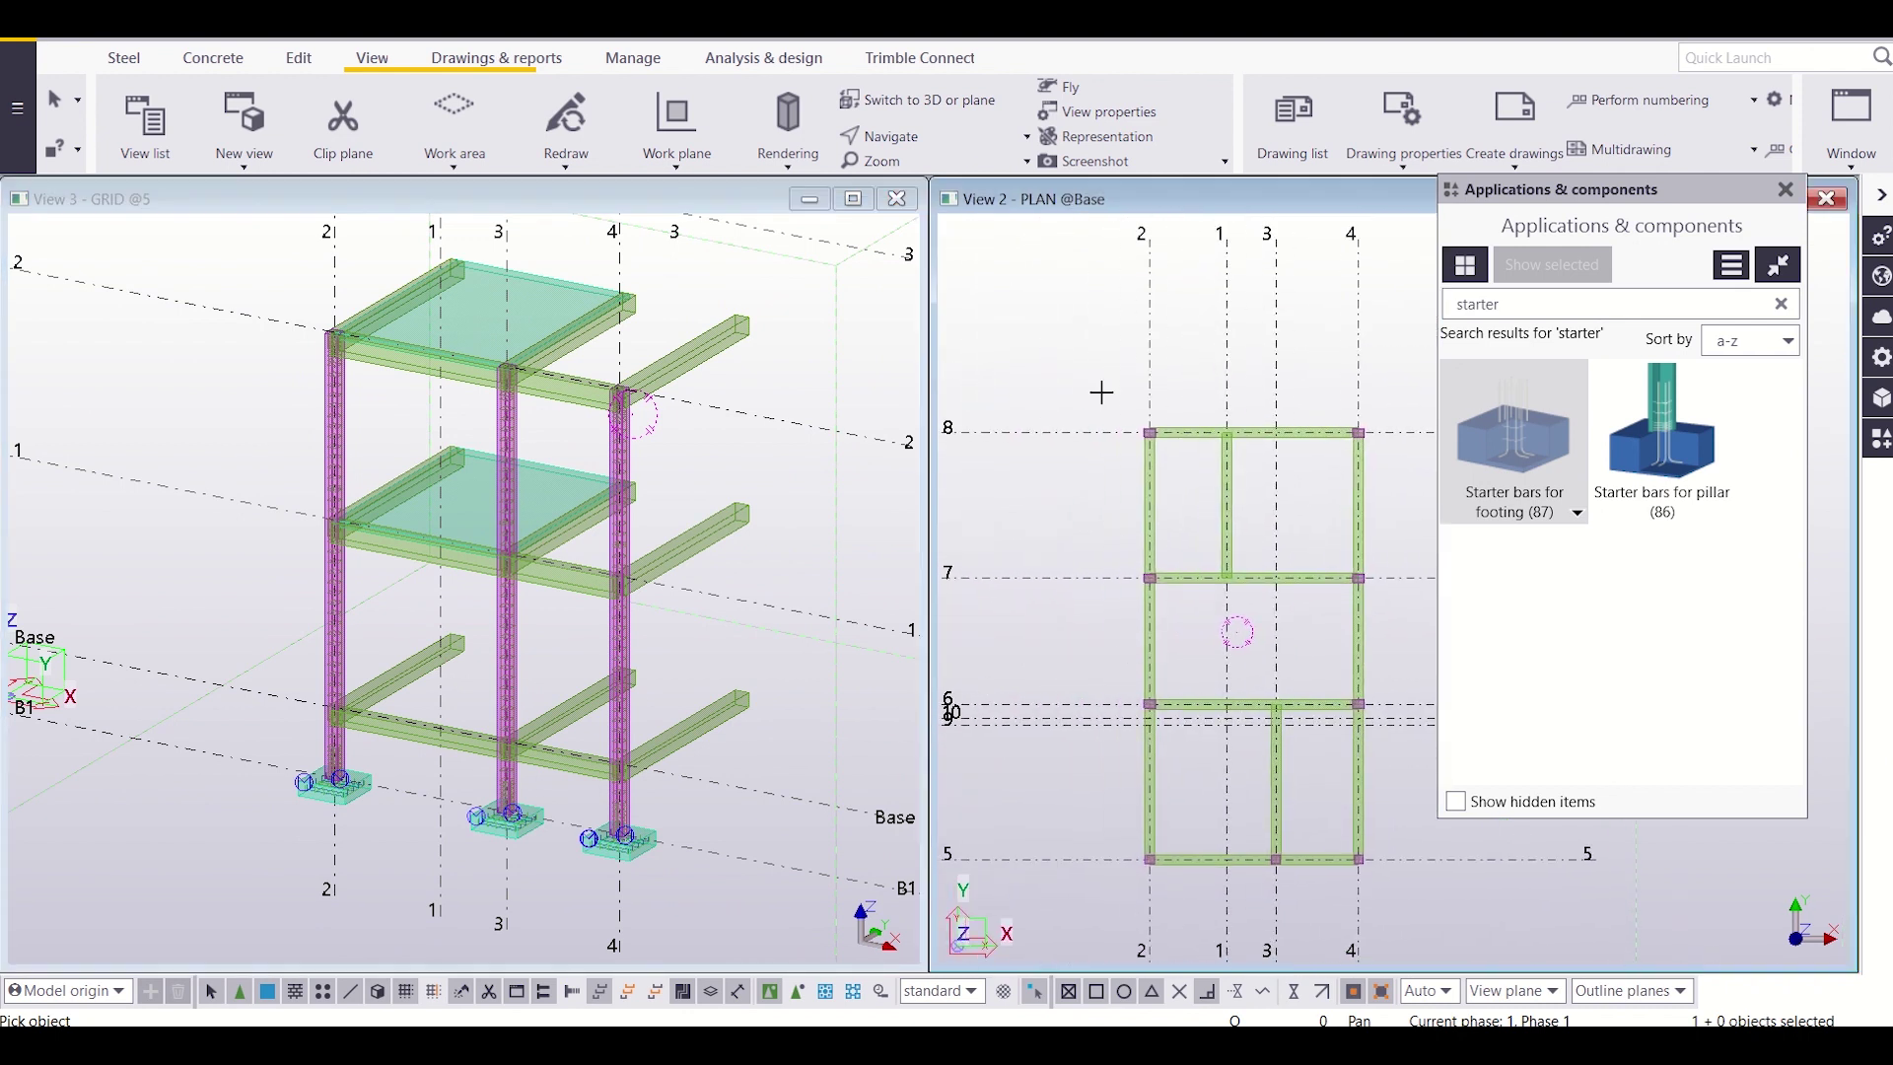
click(1785, 188)
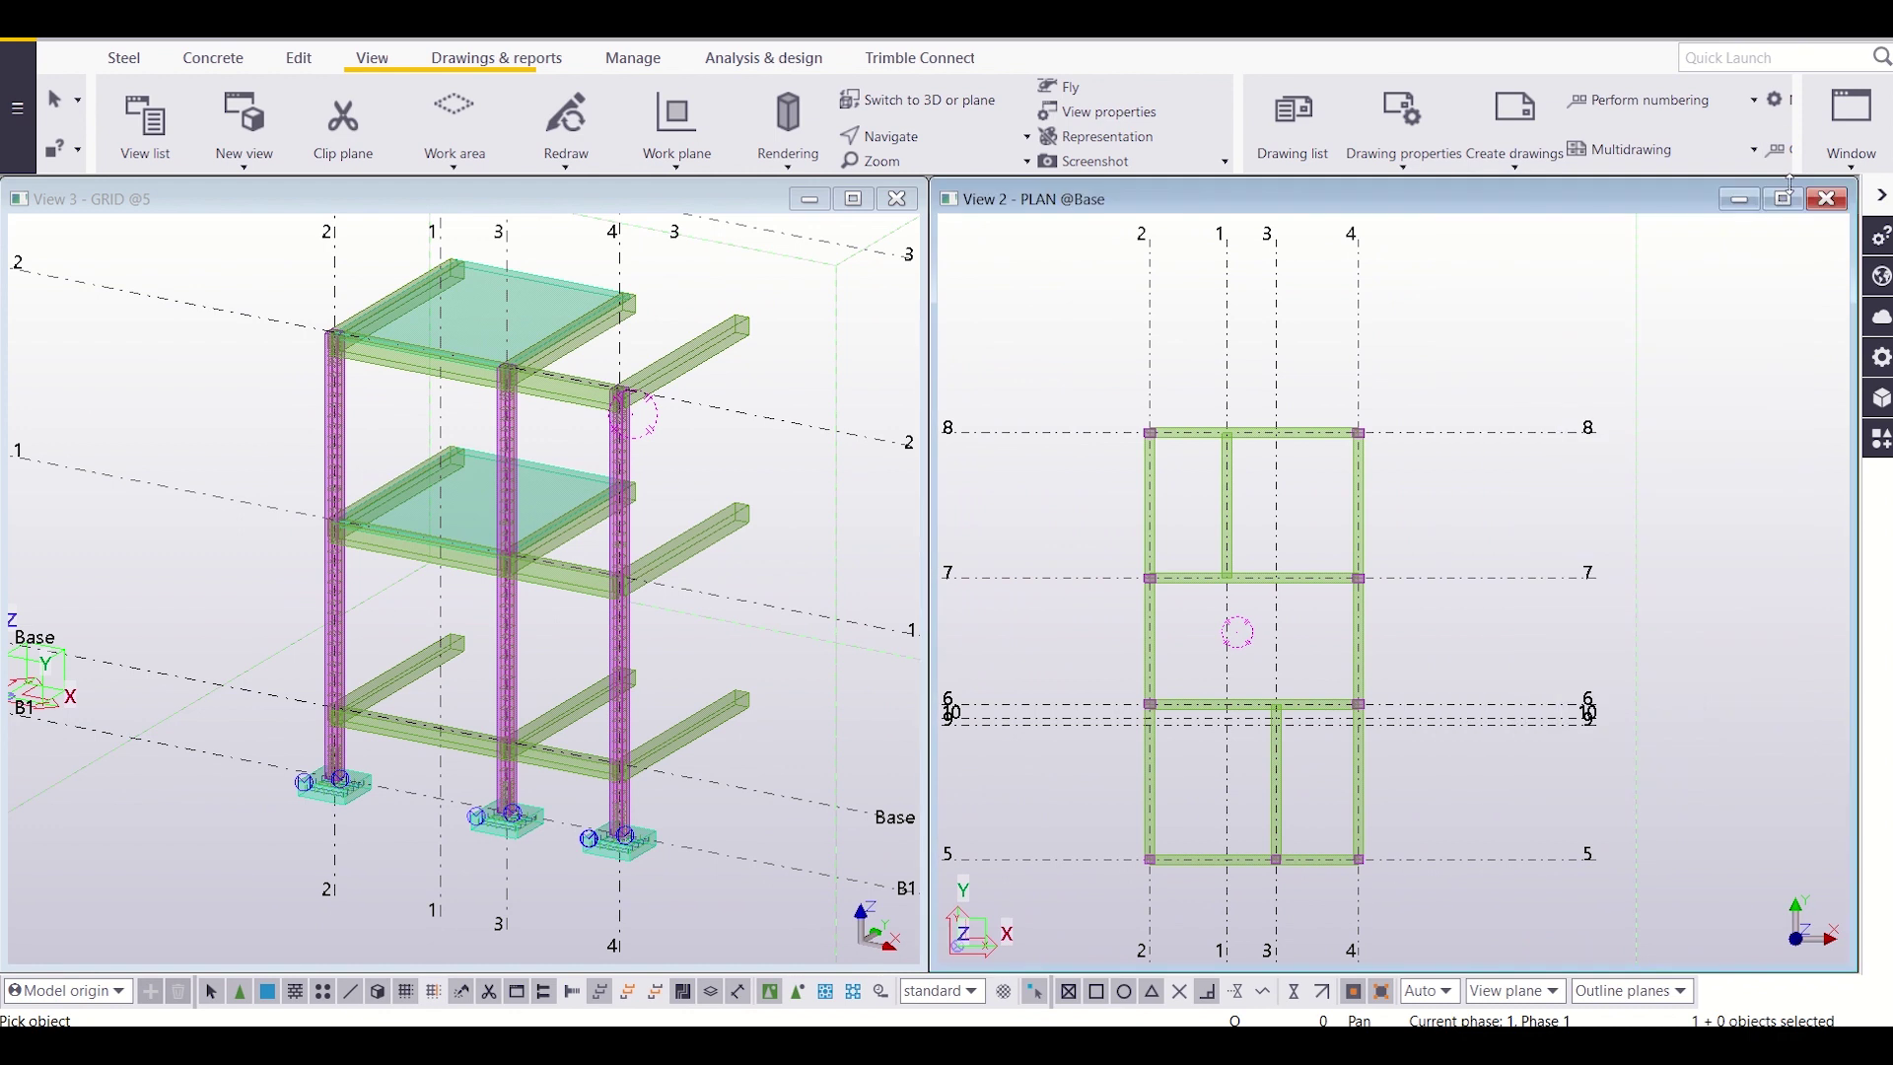
click(899, 201)
Step: Make the GRID @6, GRID @7 and GRID @8 views visible from the View list
click(1851, 123)
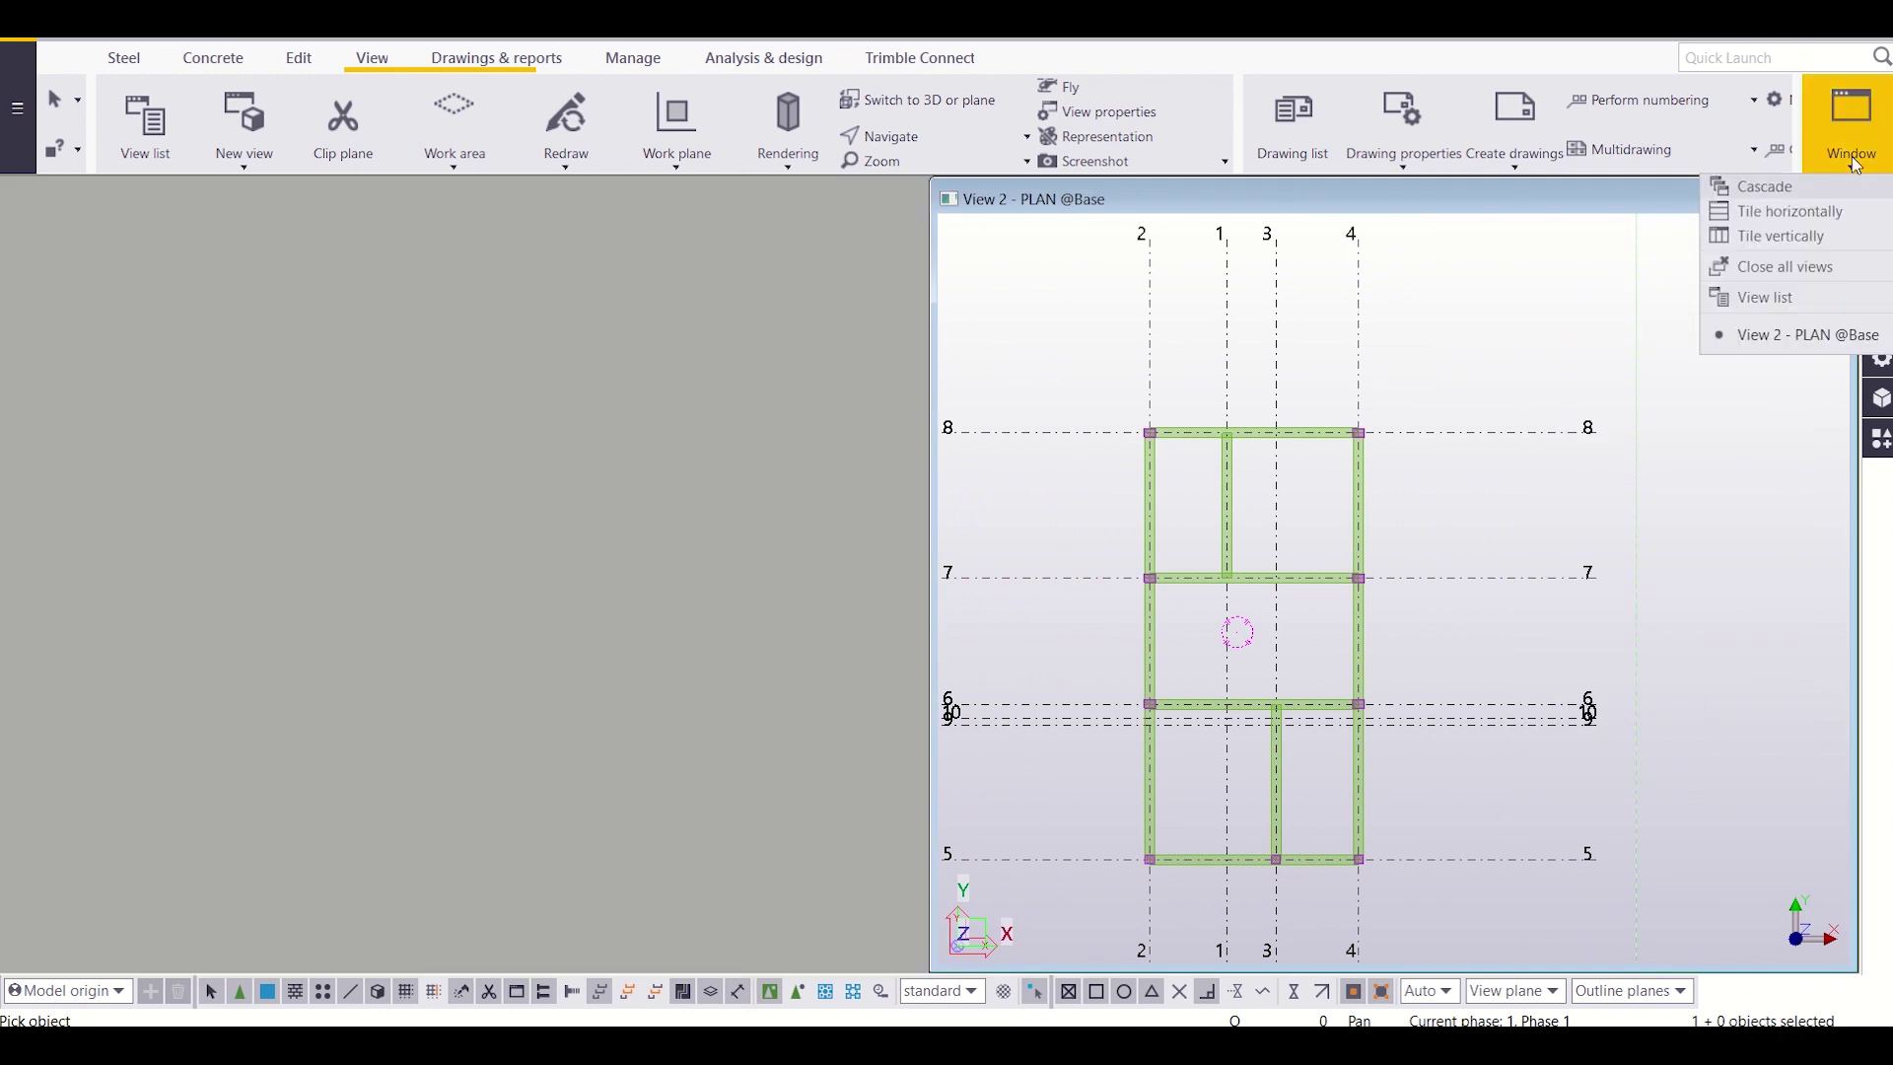
click(1769, 299)
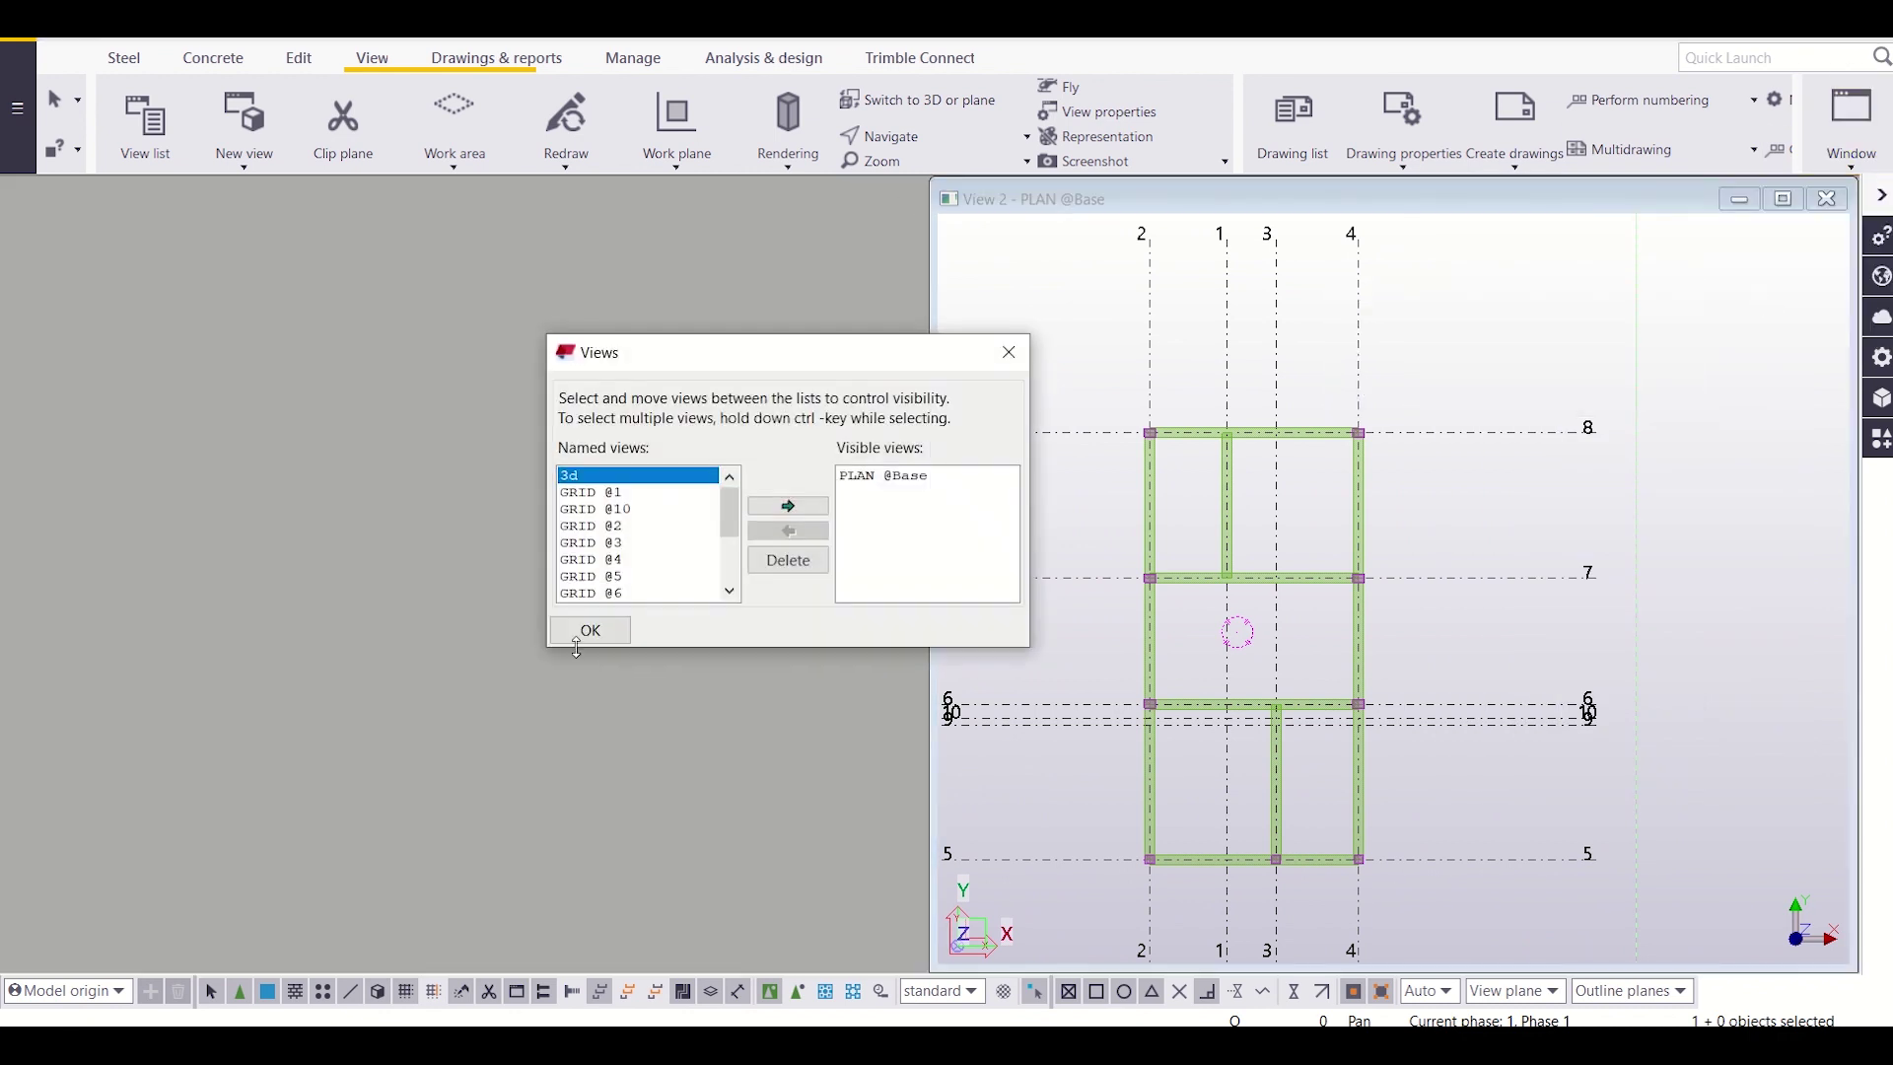
click(606, 595)
drag(740, 501, 741, 519)
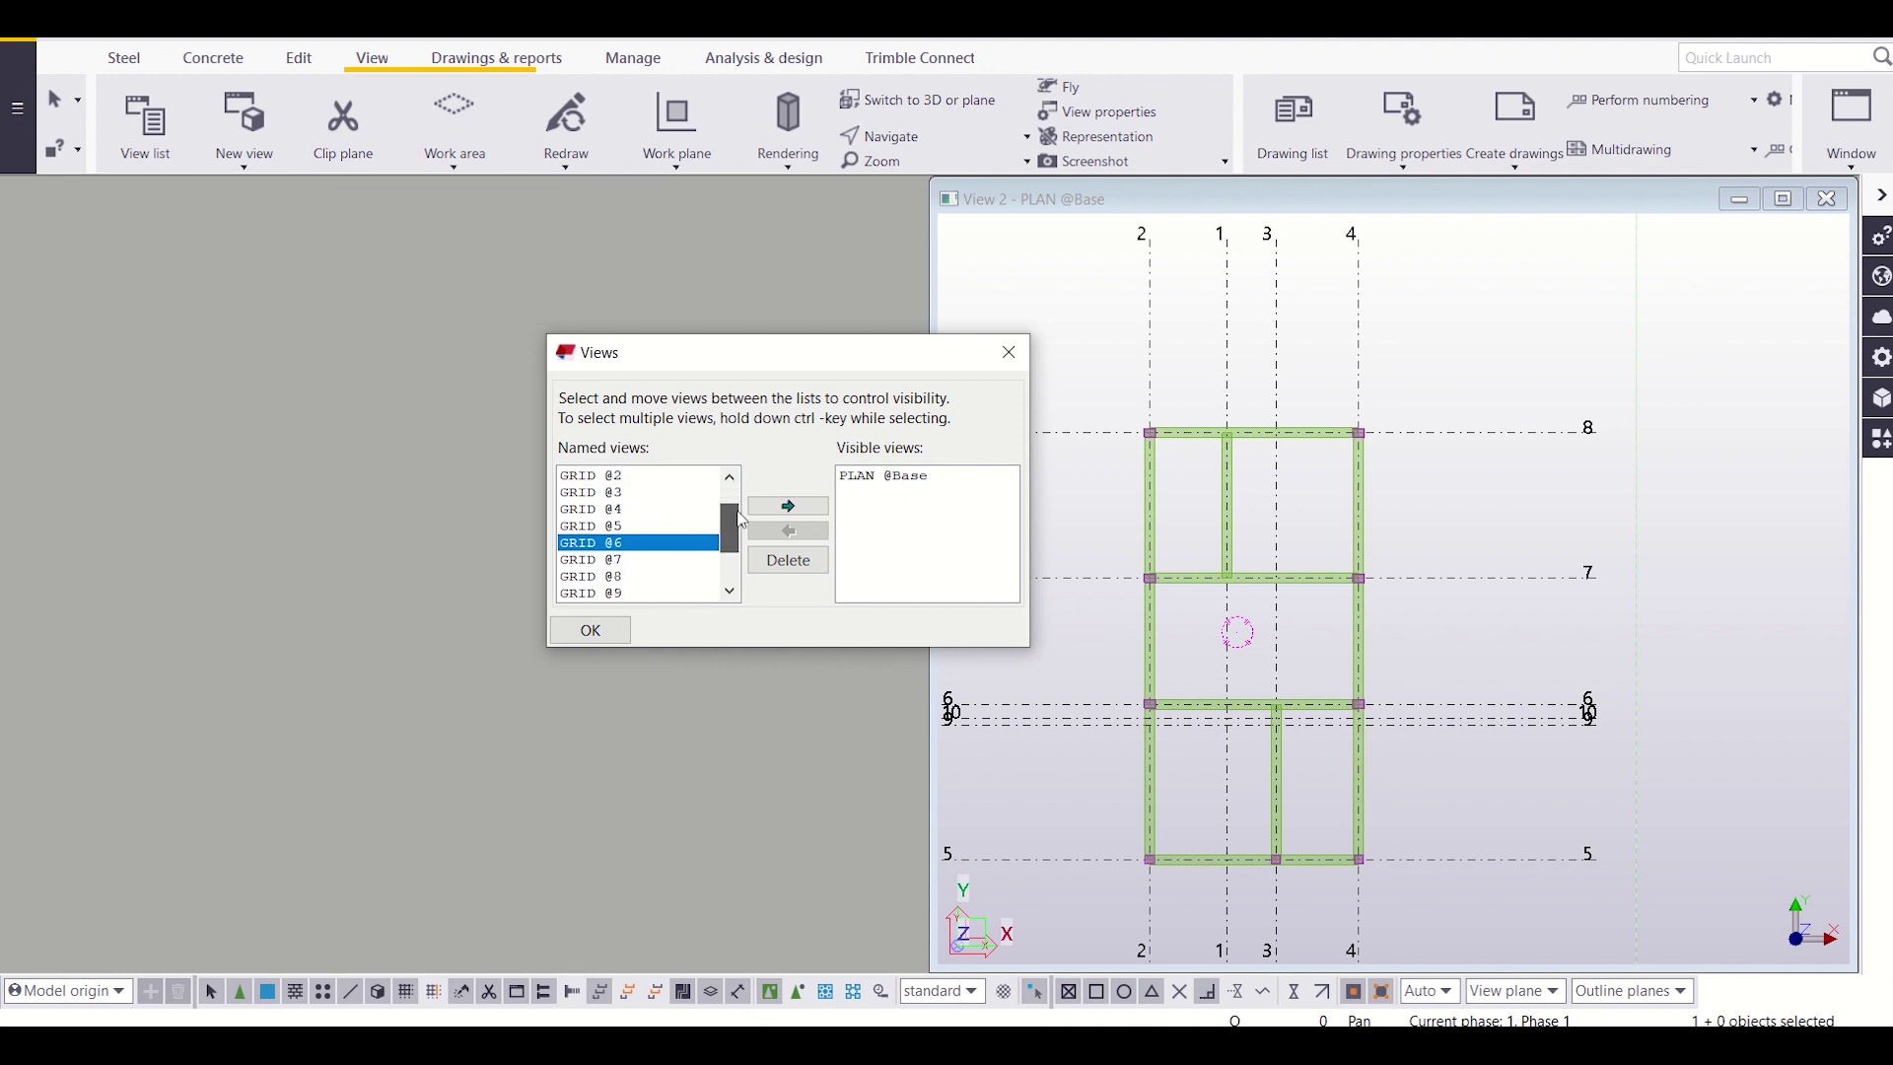
ctrl+click(623, 561)
ctrl+click(621, 578)
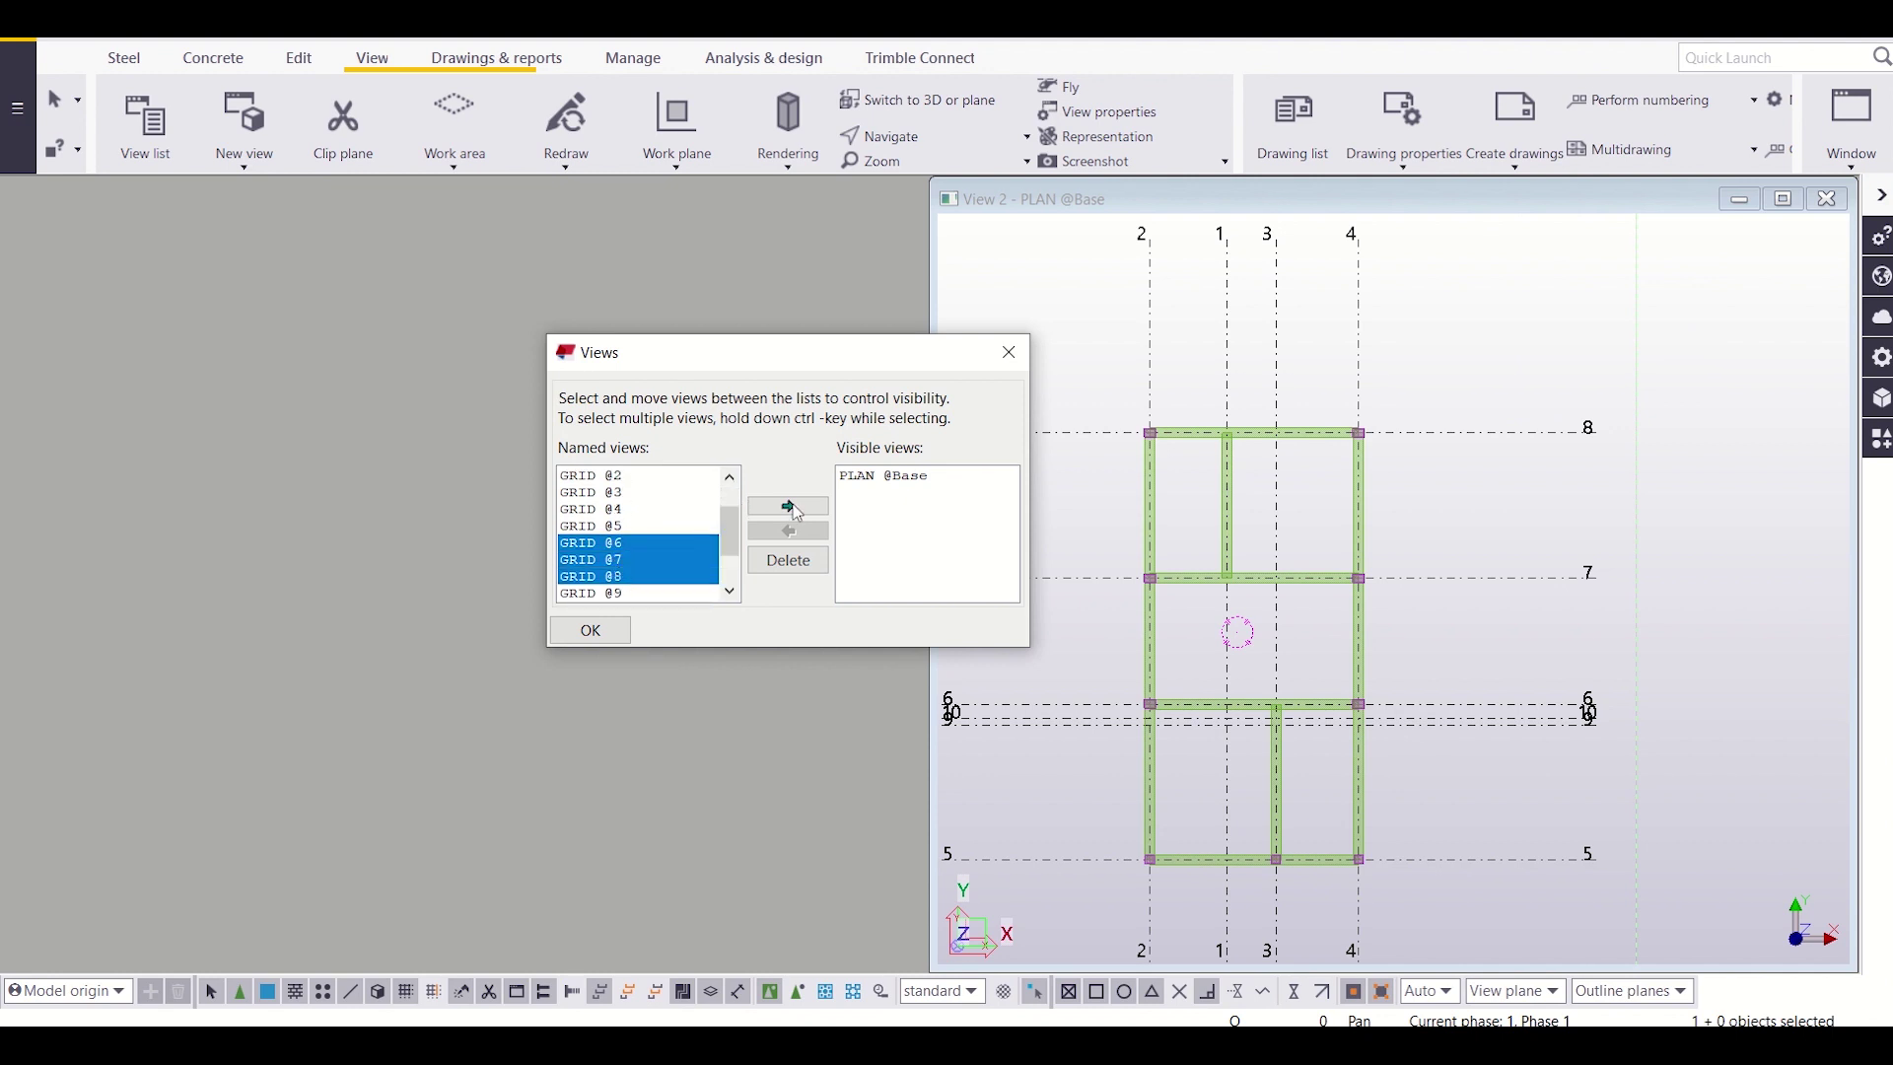
click(796, 509)
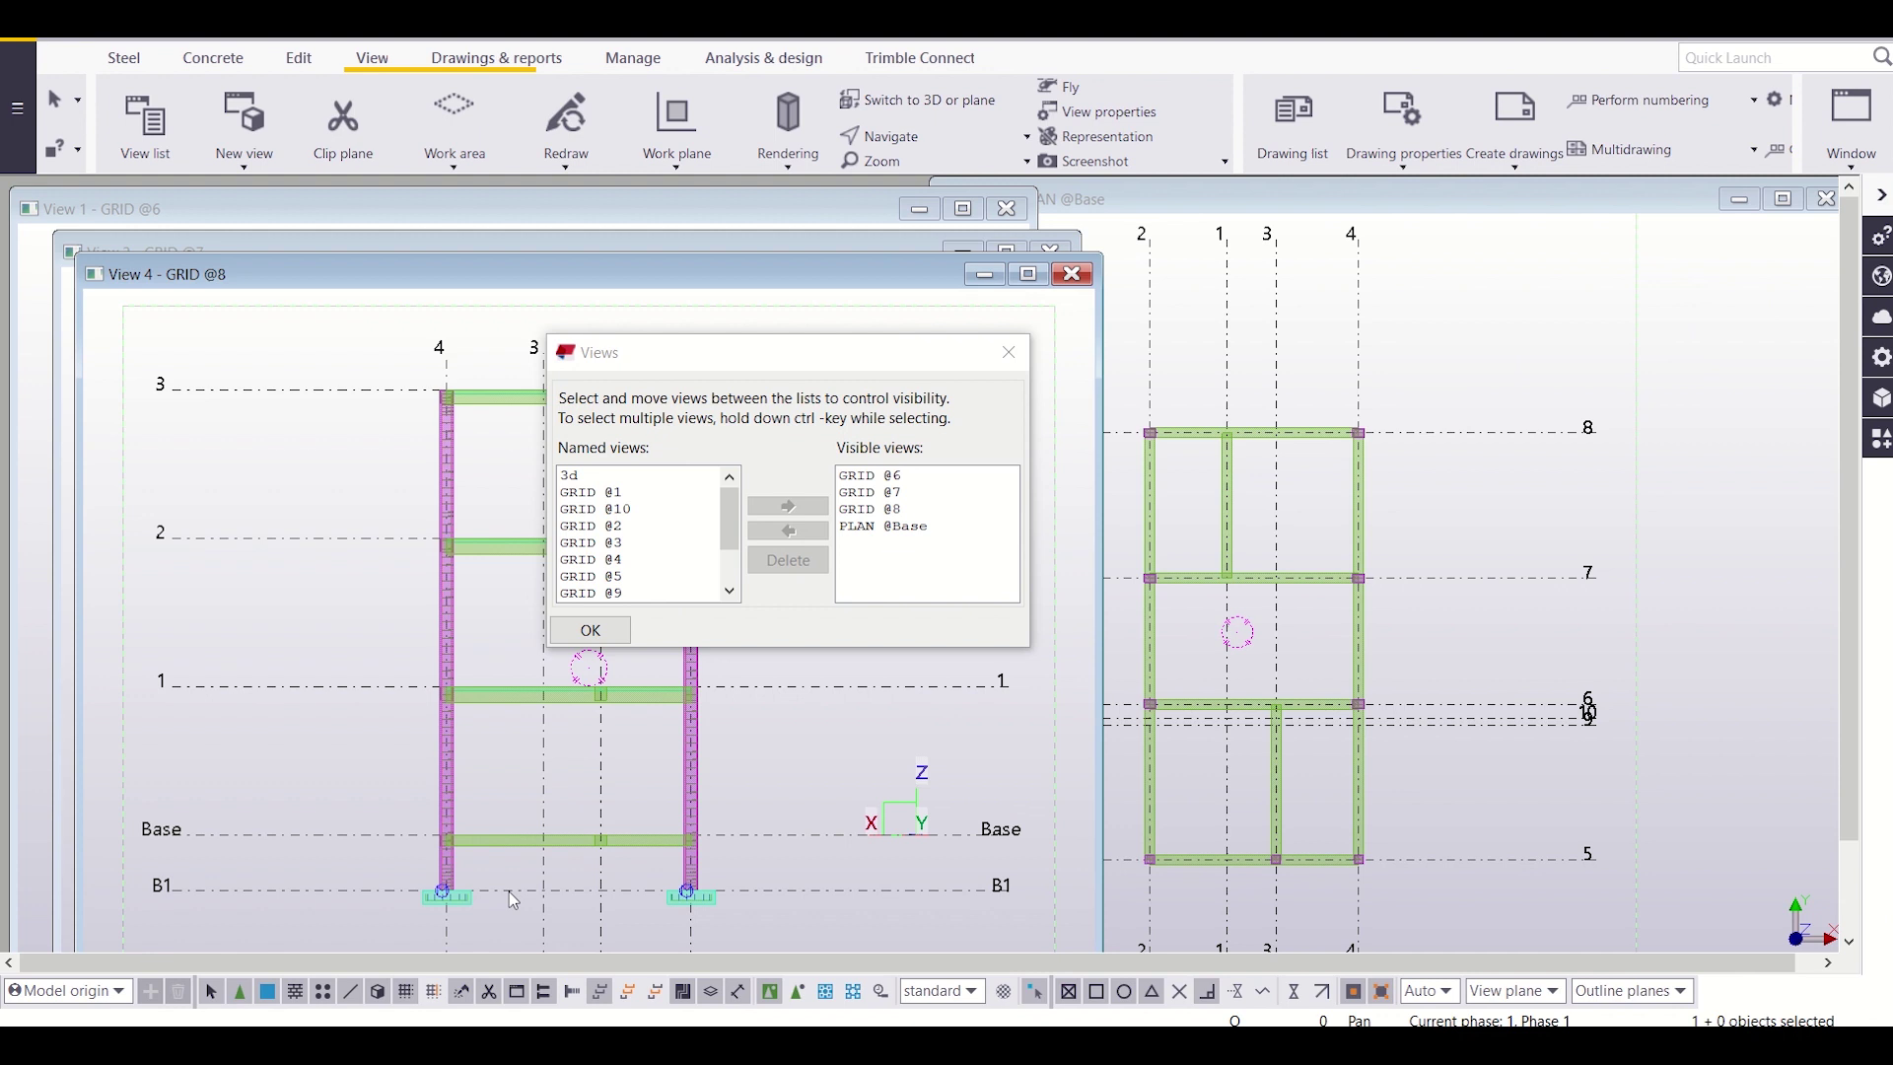
click(1008, 352)
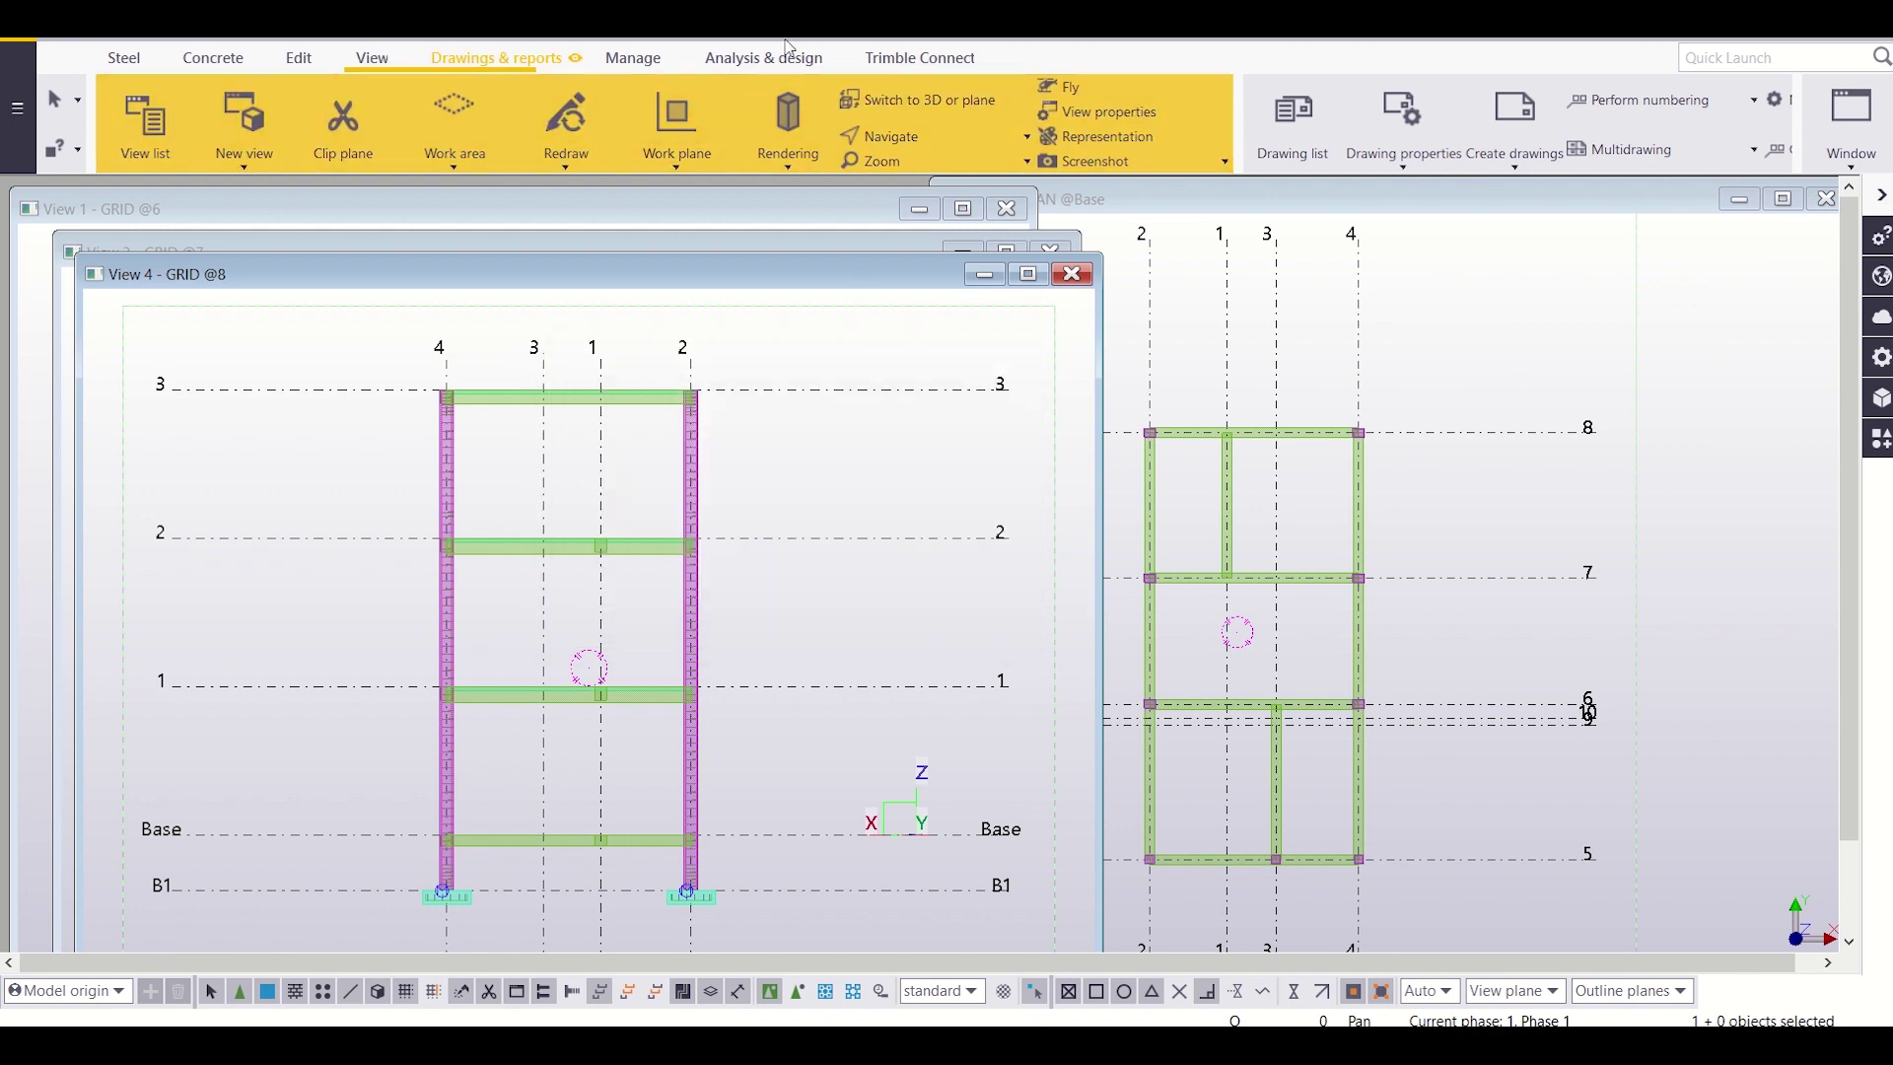
Step: Switch GRID @8 to 3D and run Starter bars for footing with its current Location settings
click(919, 100)
scroll(607, 690, up, 6)
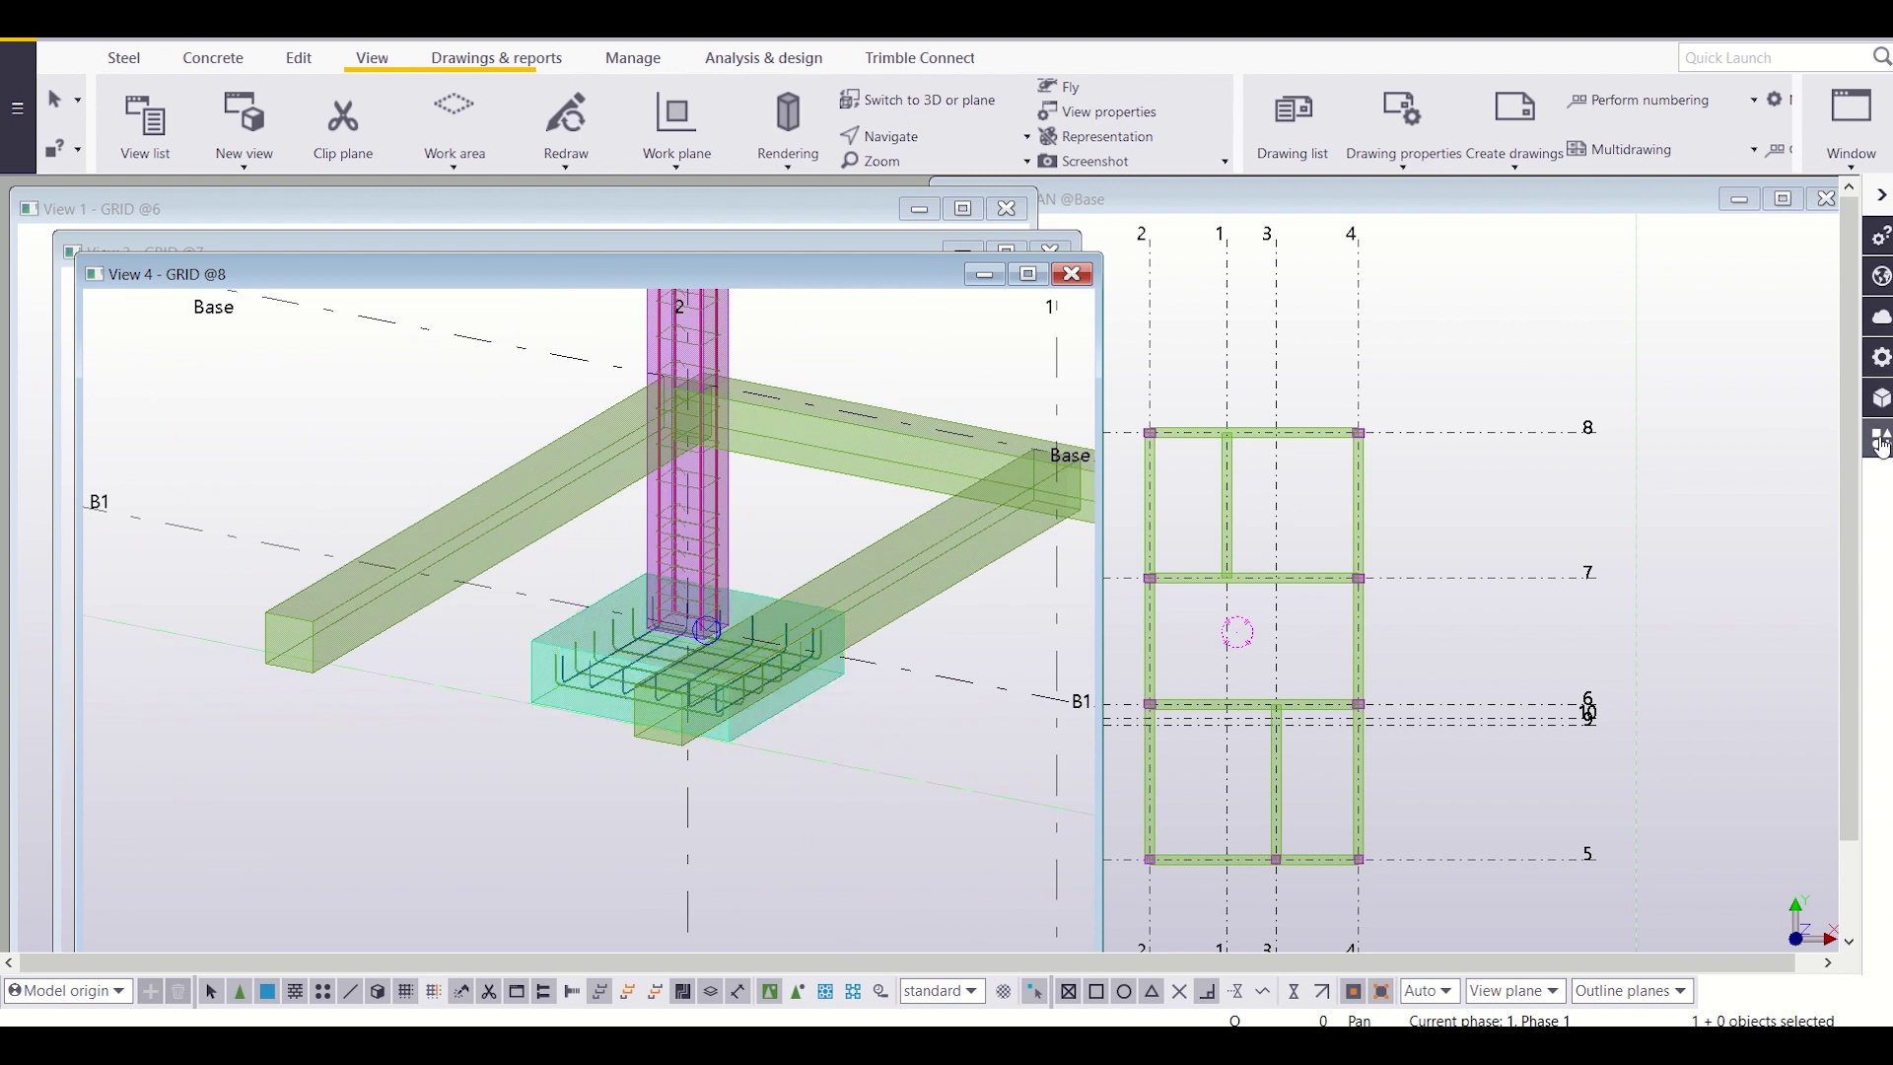
click(1881, 437)
double_click(1513, 451)
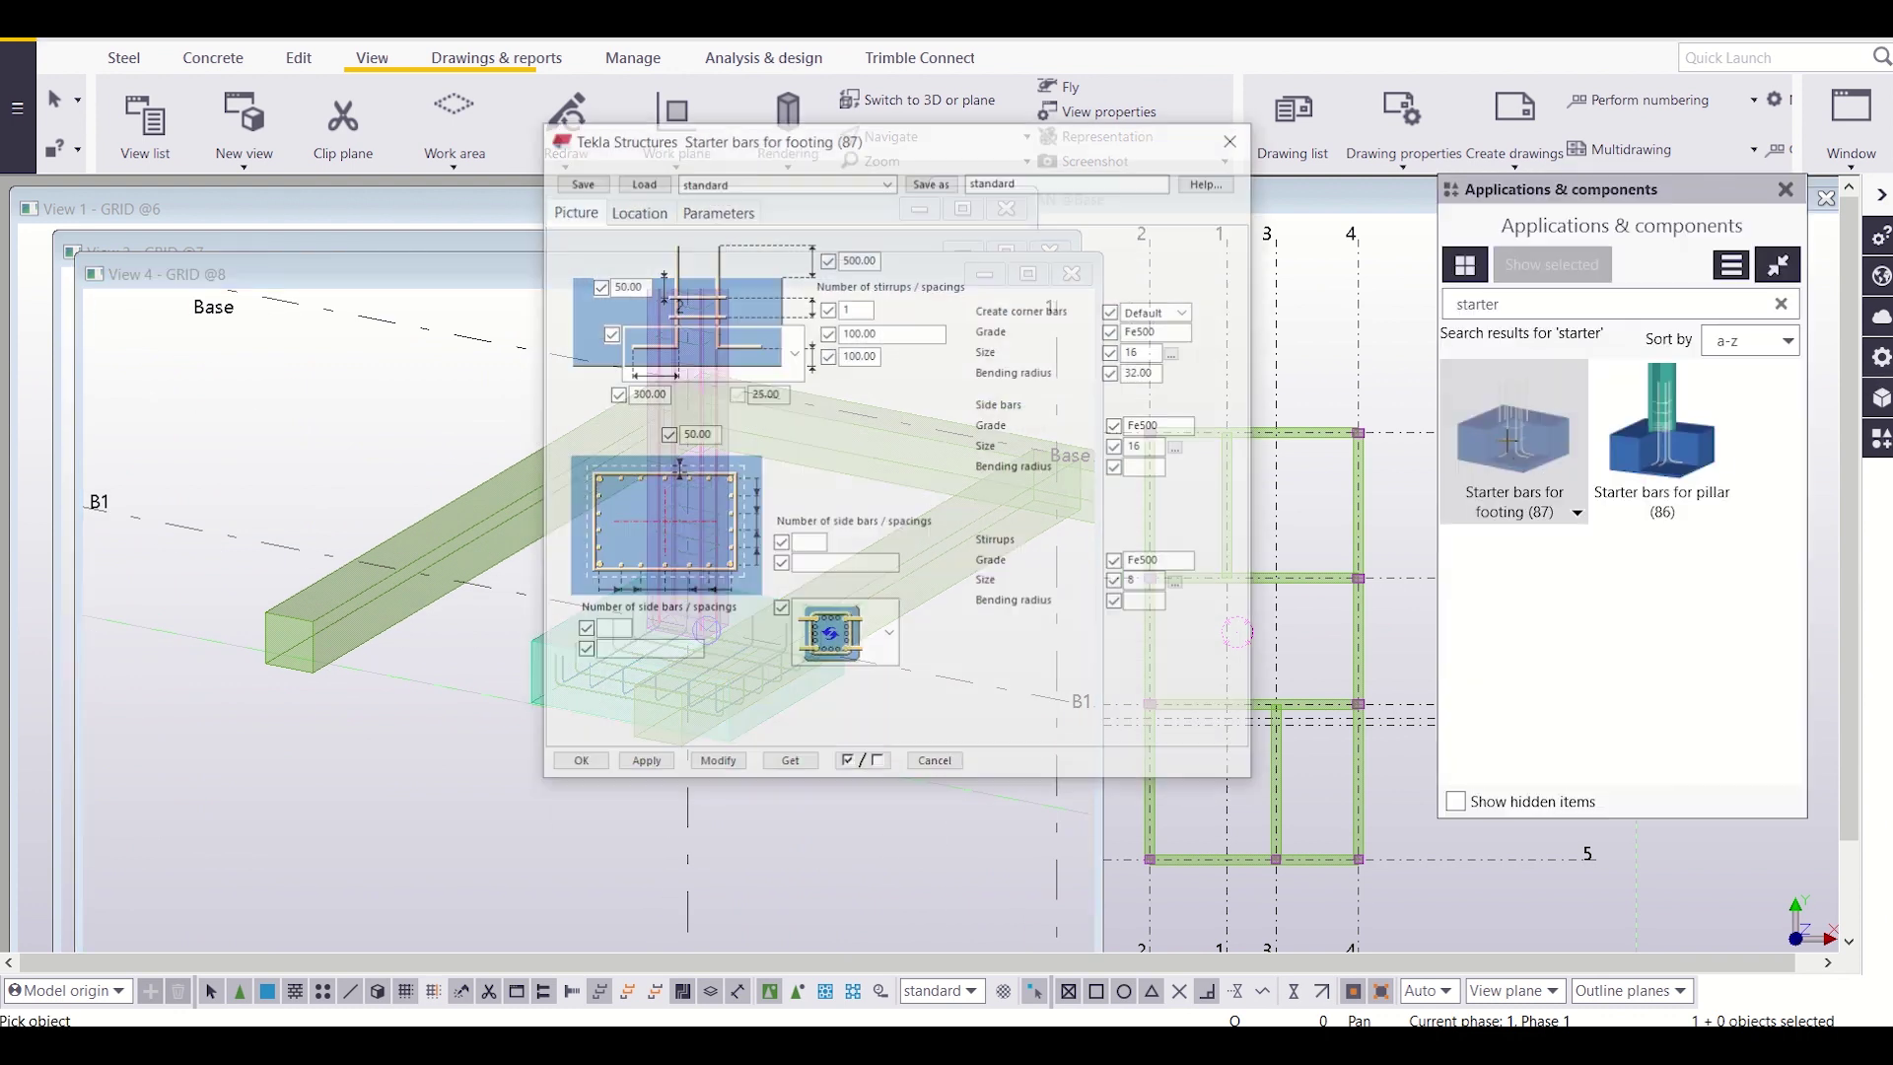
click(635, 210)
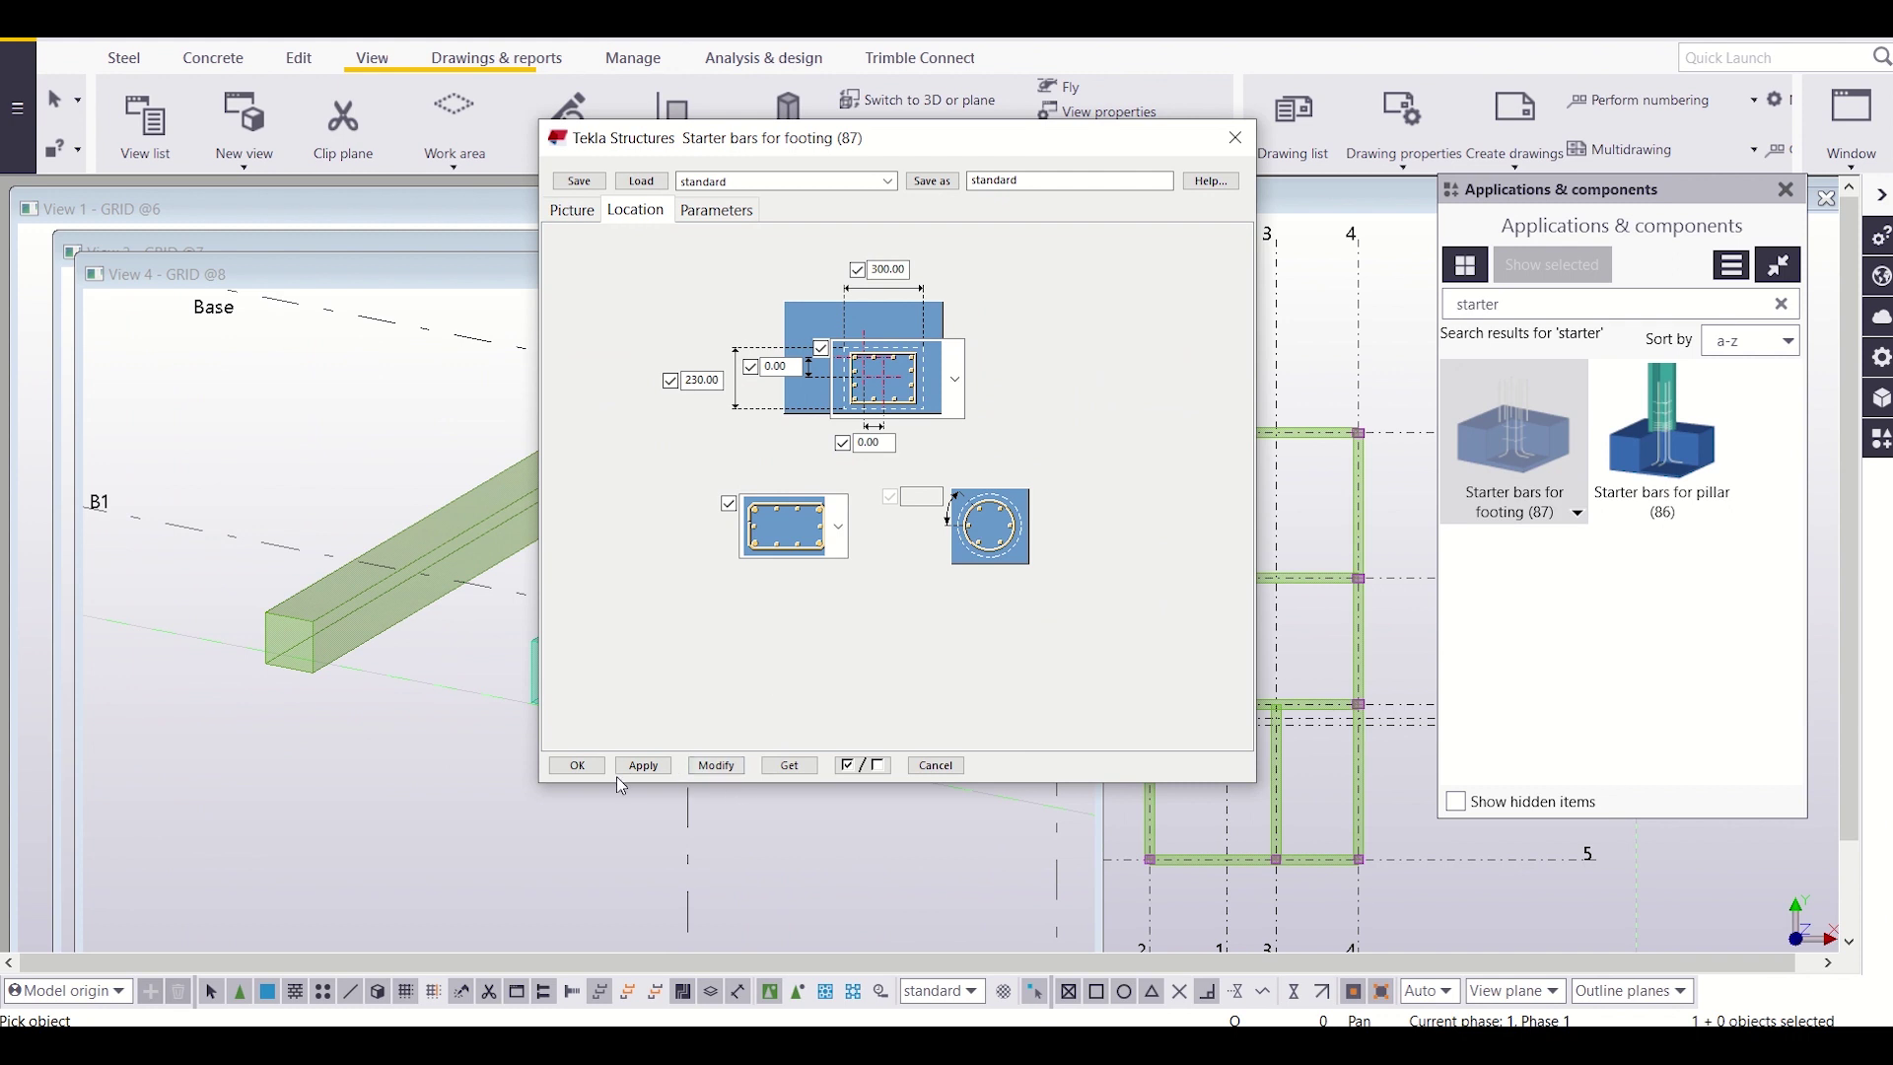
click(577, 766)
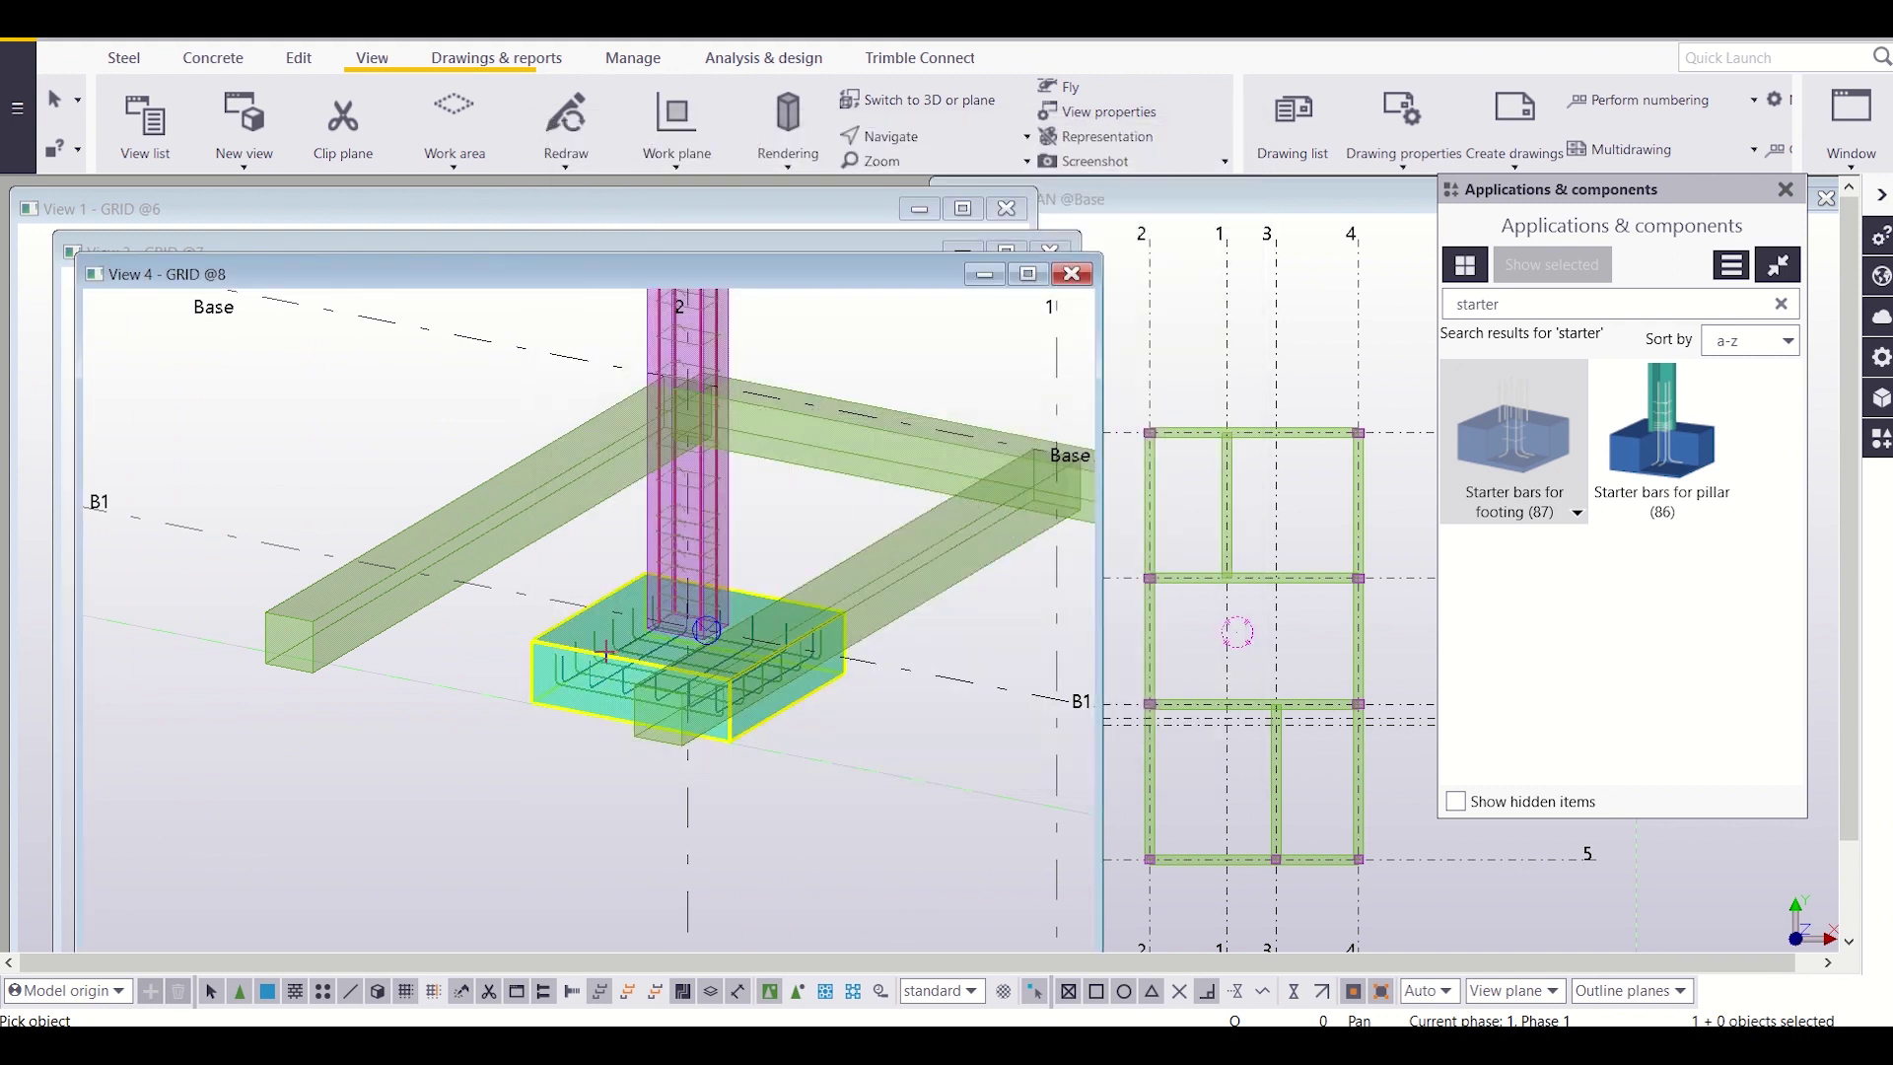
click(605, 647)
Step: Pick the footing in GRID @8 to add starter bars and inspect the new rebar
click(599, 654)
scroll(708, 639, up, 6)
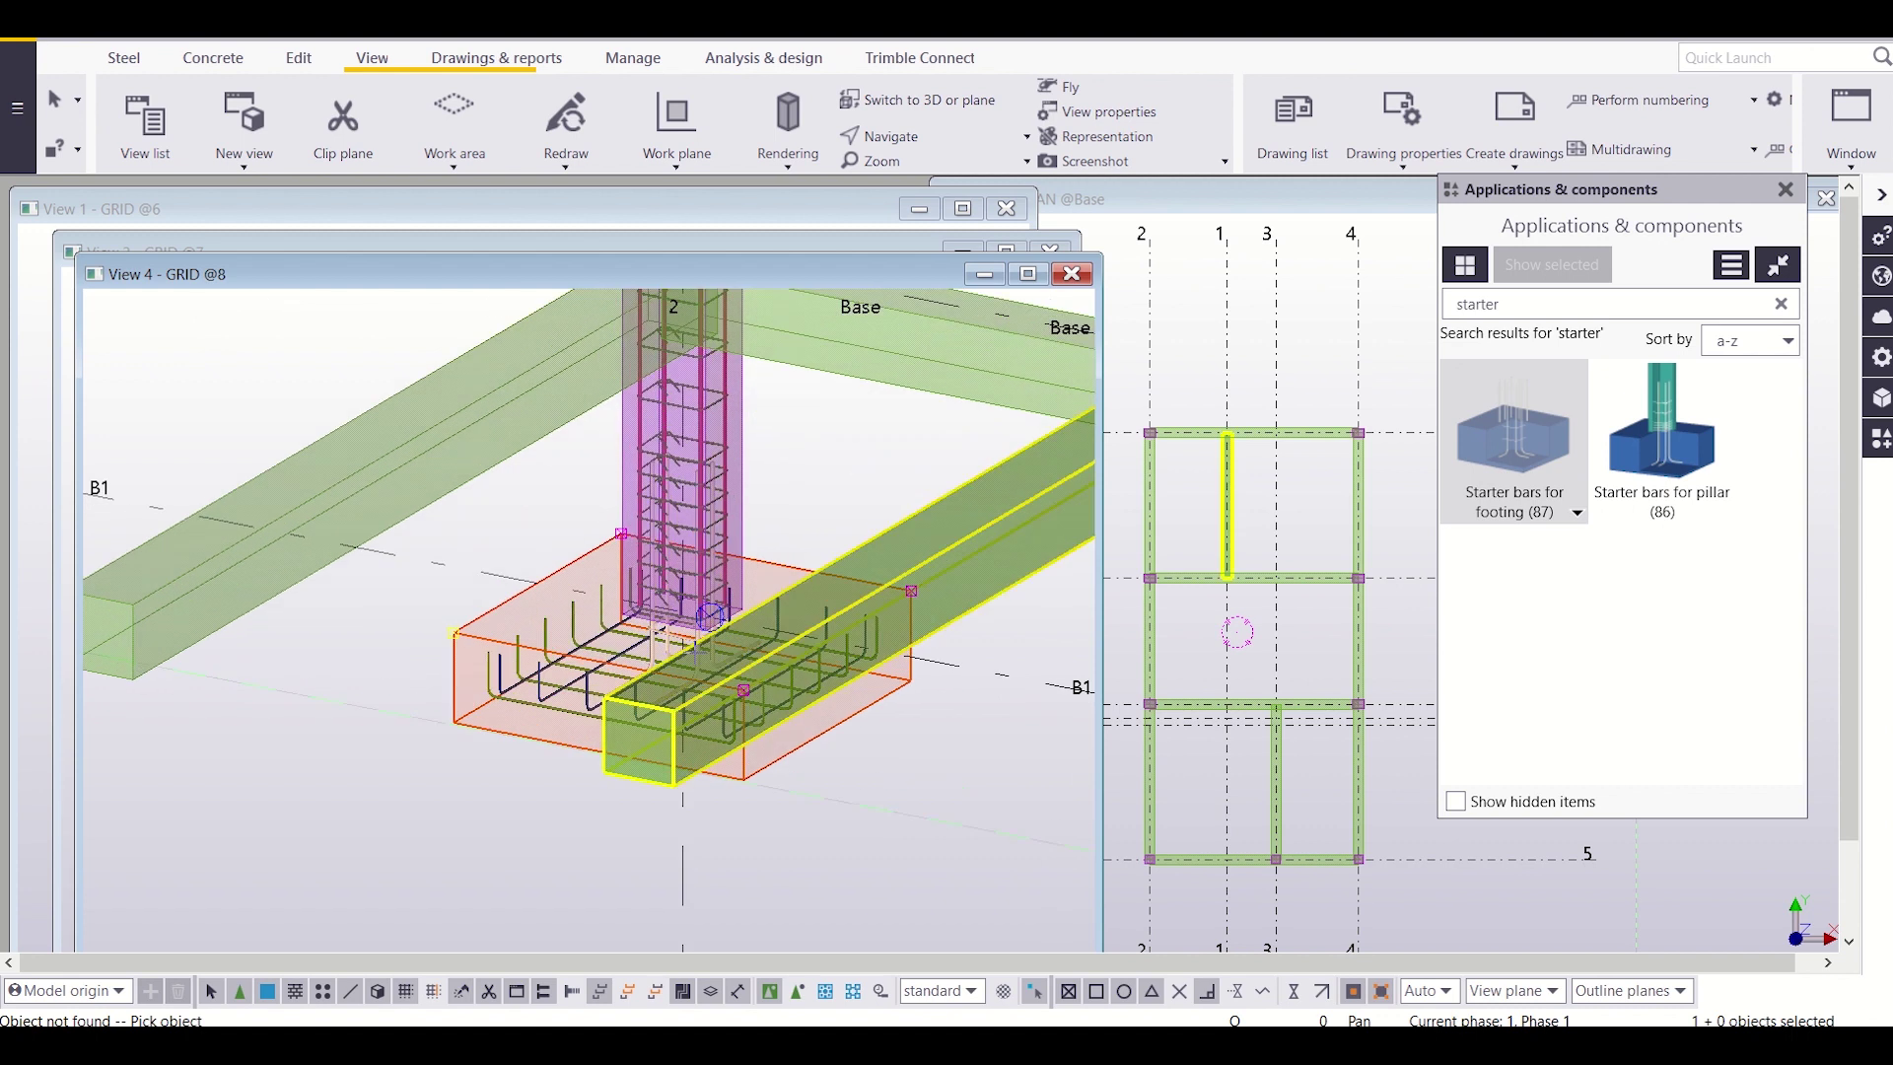
scroll(712, 641, down, 10)
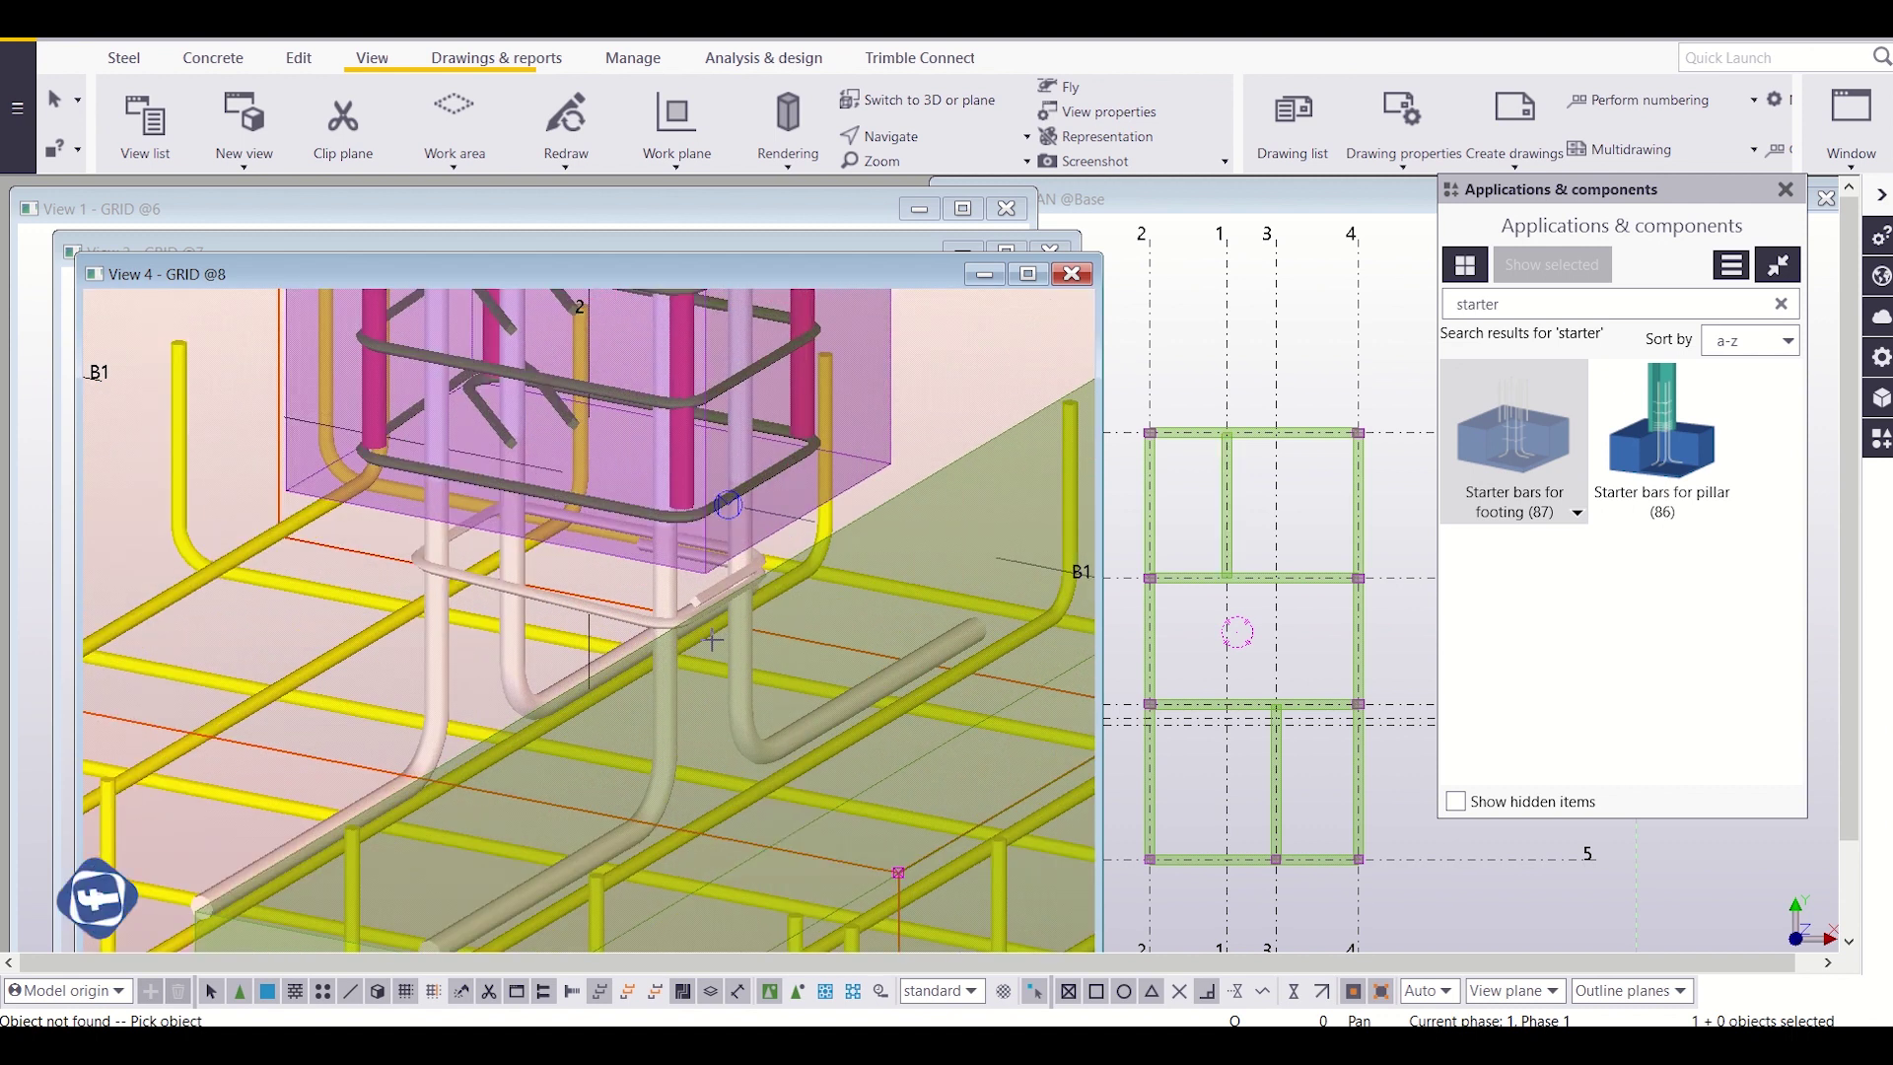
middle_drag(765, 788, 827, 798)
scroll(469, 721, down, 3)
scroll(827, 797, up, 6)
scroll(830, 794, down, 8)
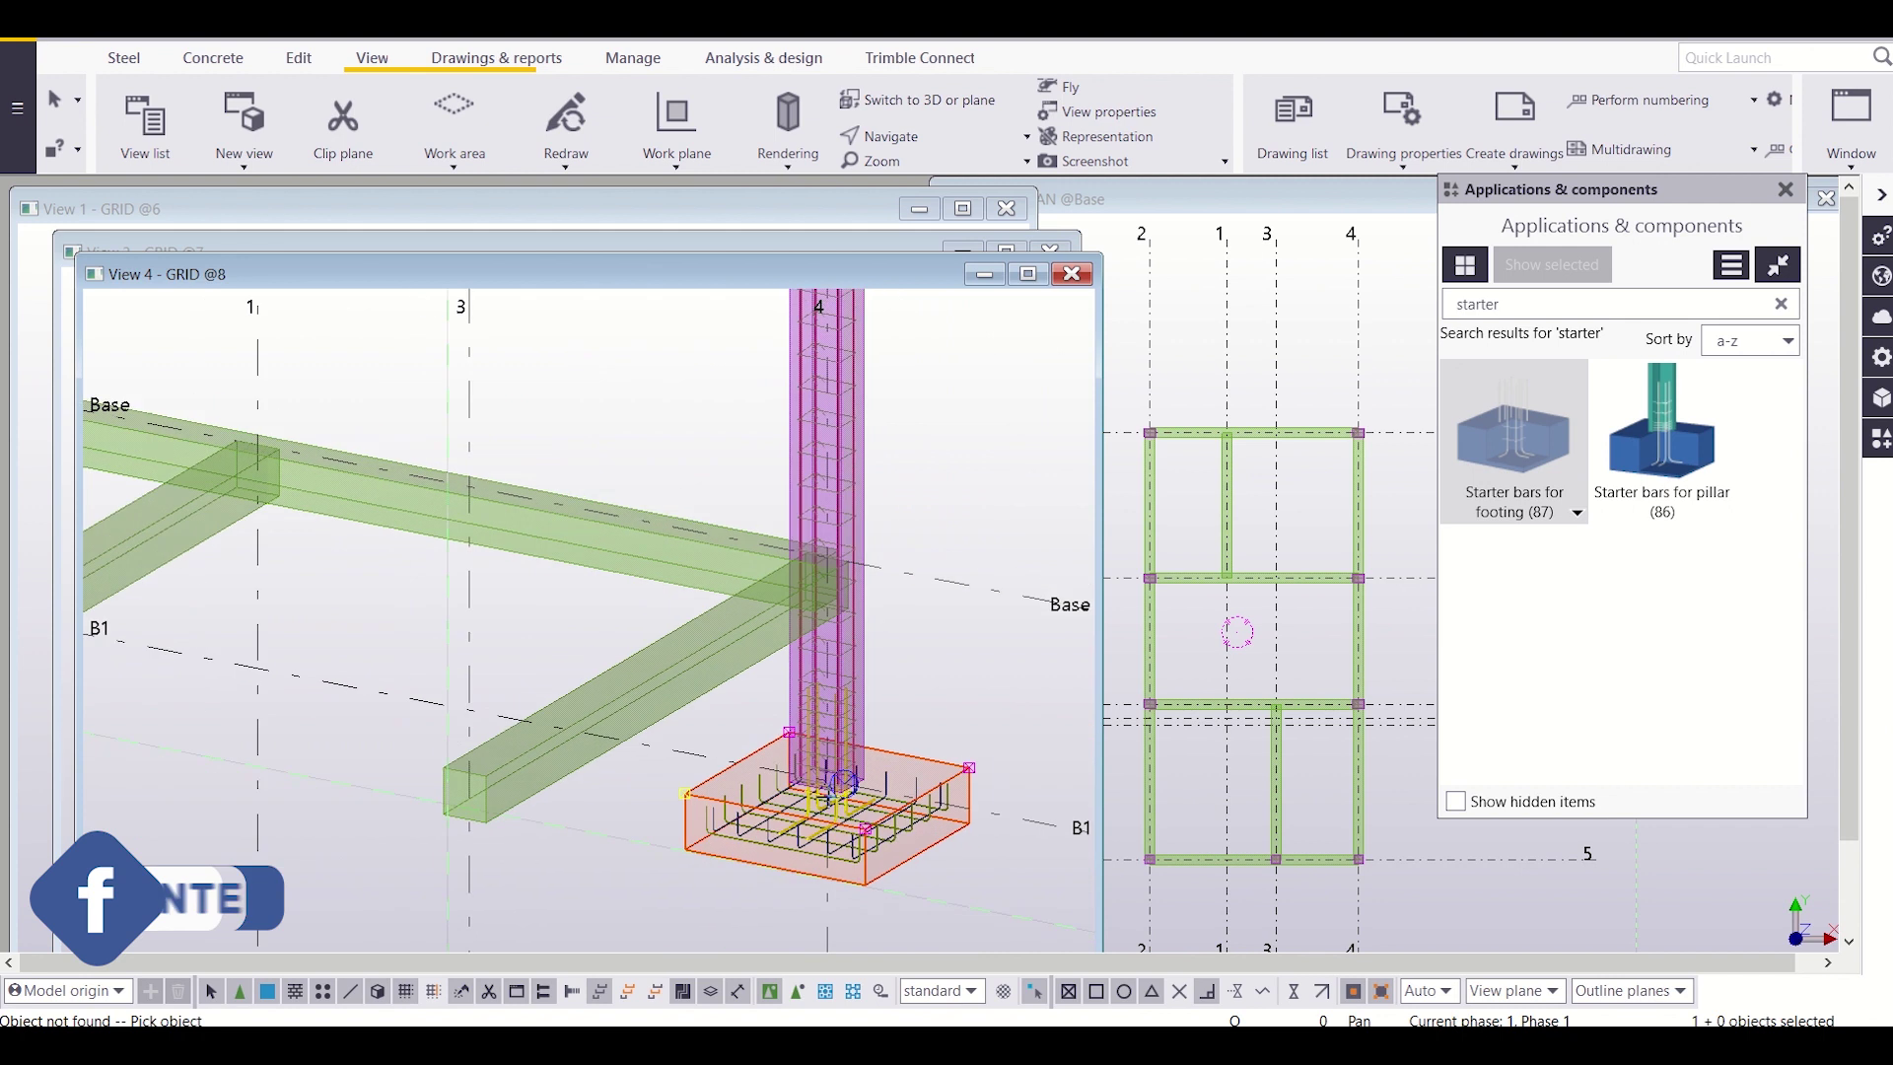
scroll(830, 793, up, 2)
scroll(427, 536, up, 2)
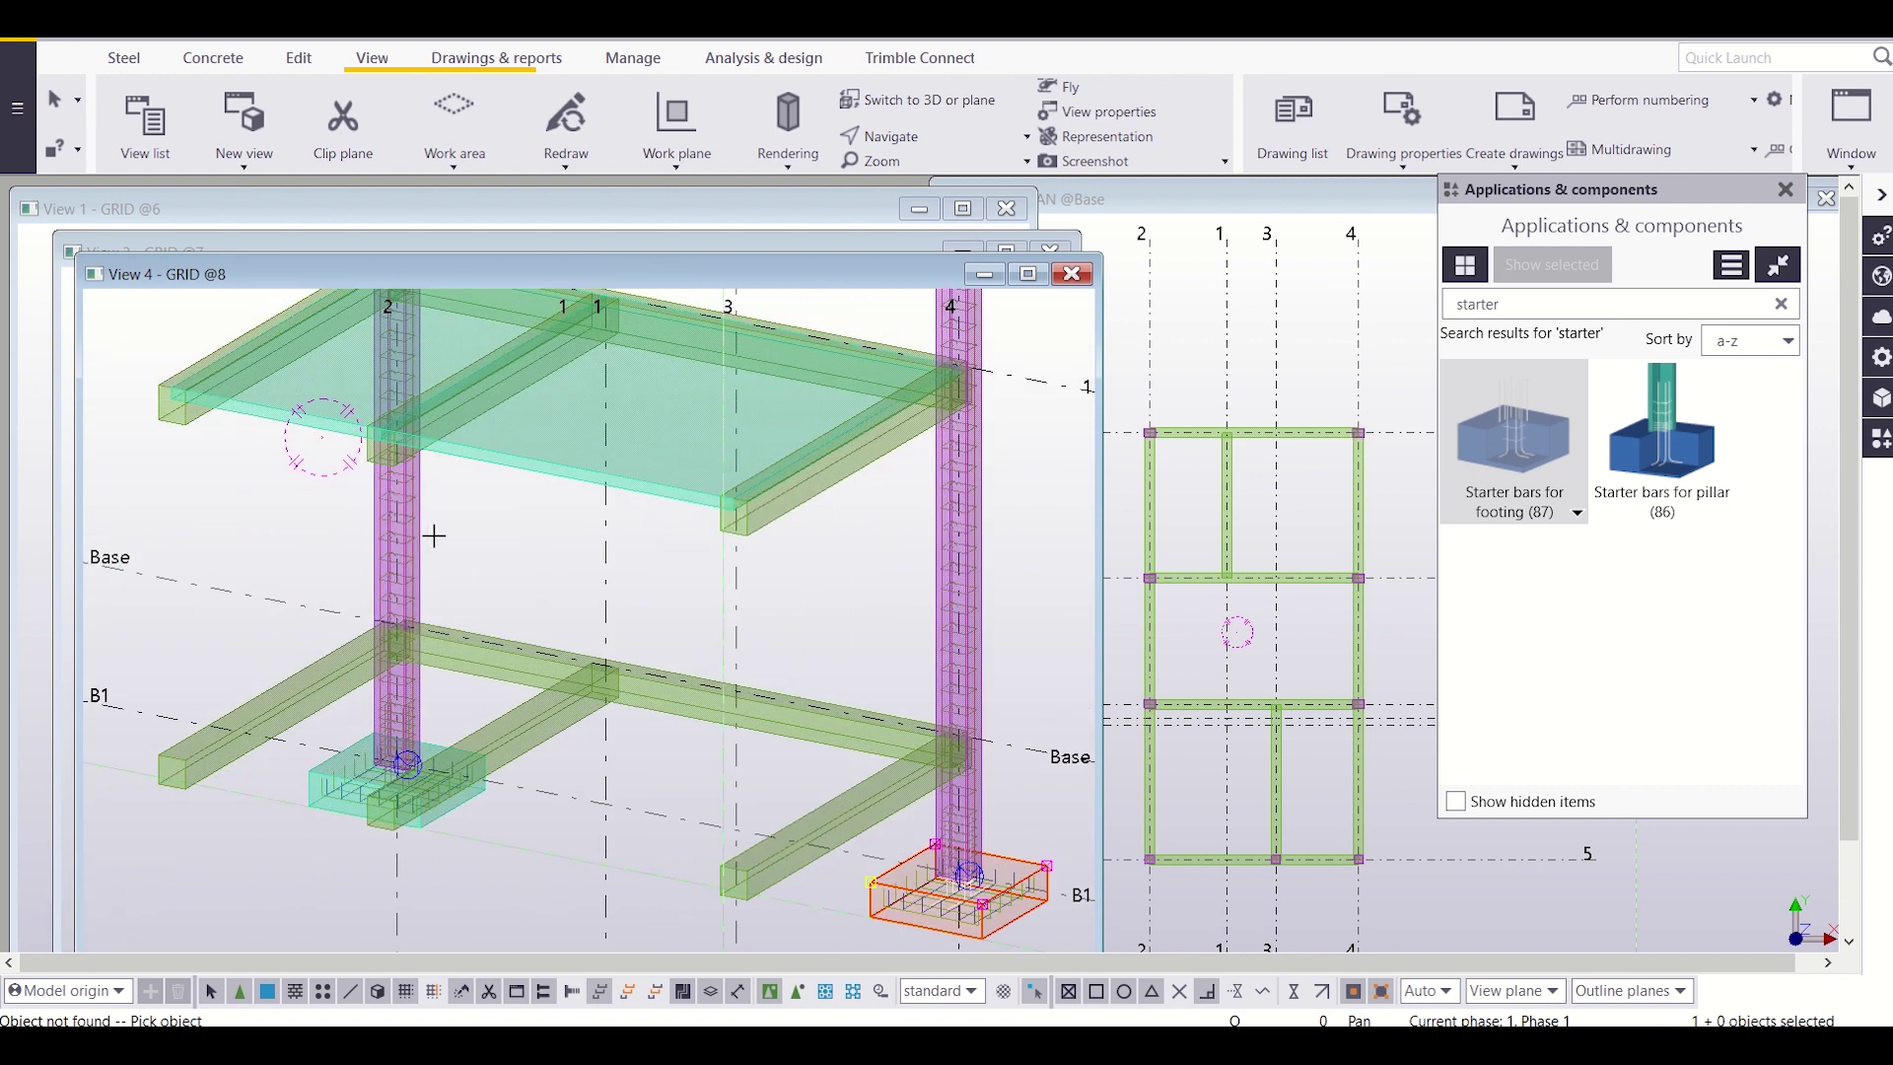
Step: Close GRID @8, show GRID @7 in 3D and inspect the right footing
click(1072, 275)
scroll(448, 887, up, 2)
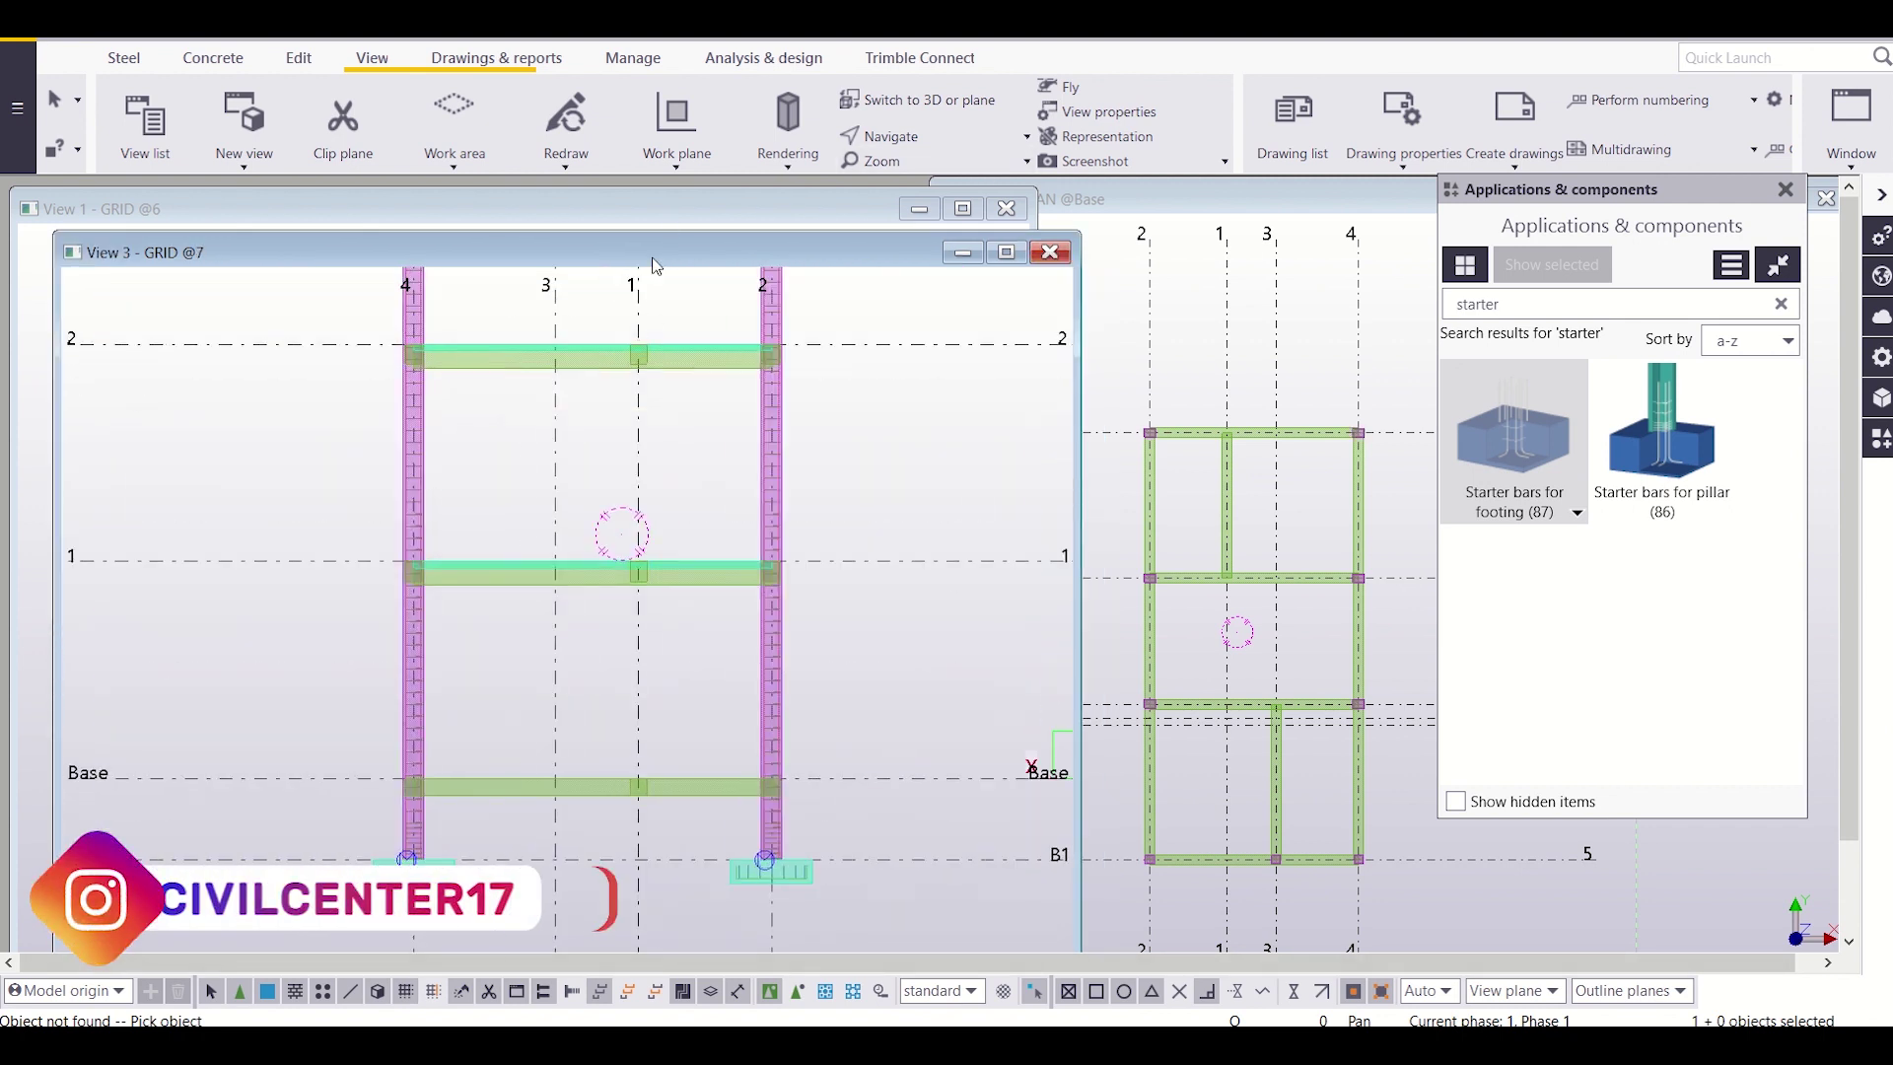
click(869, 95)
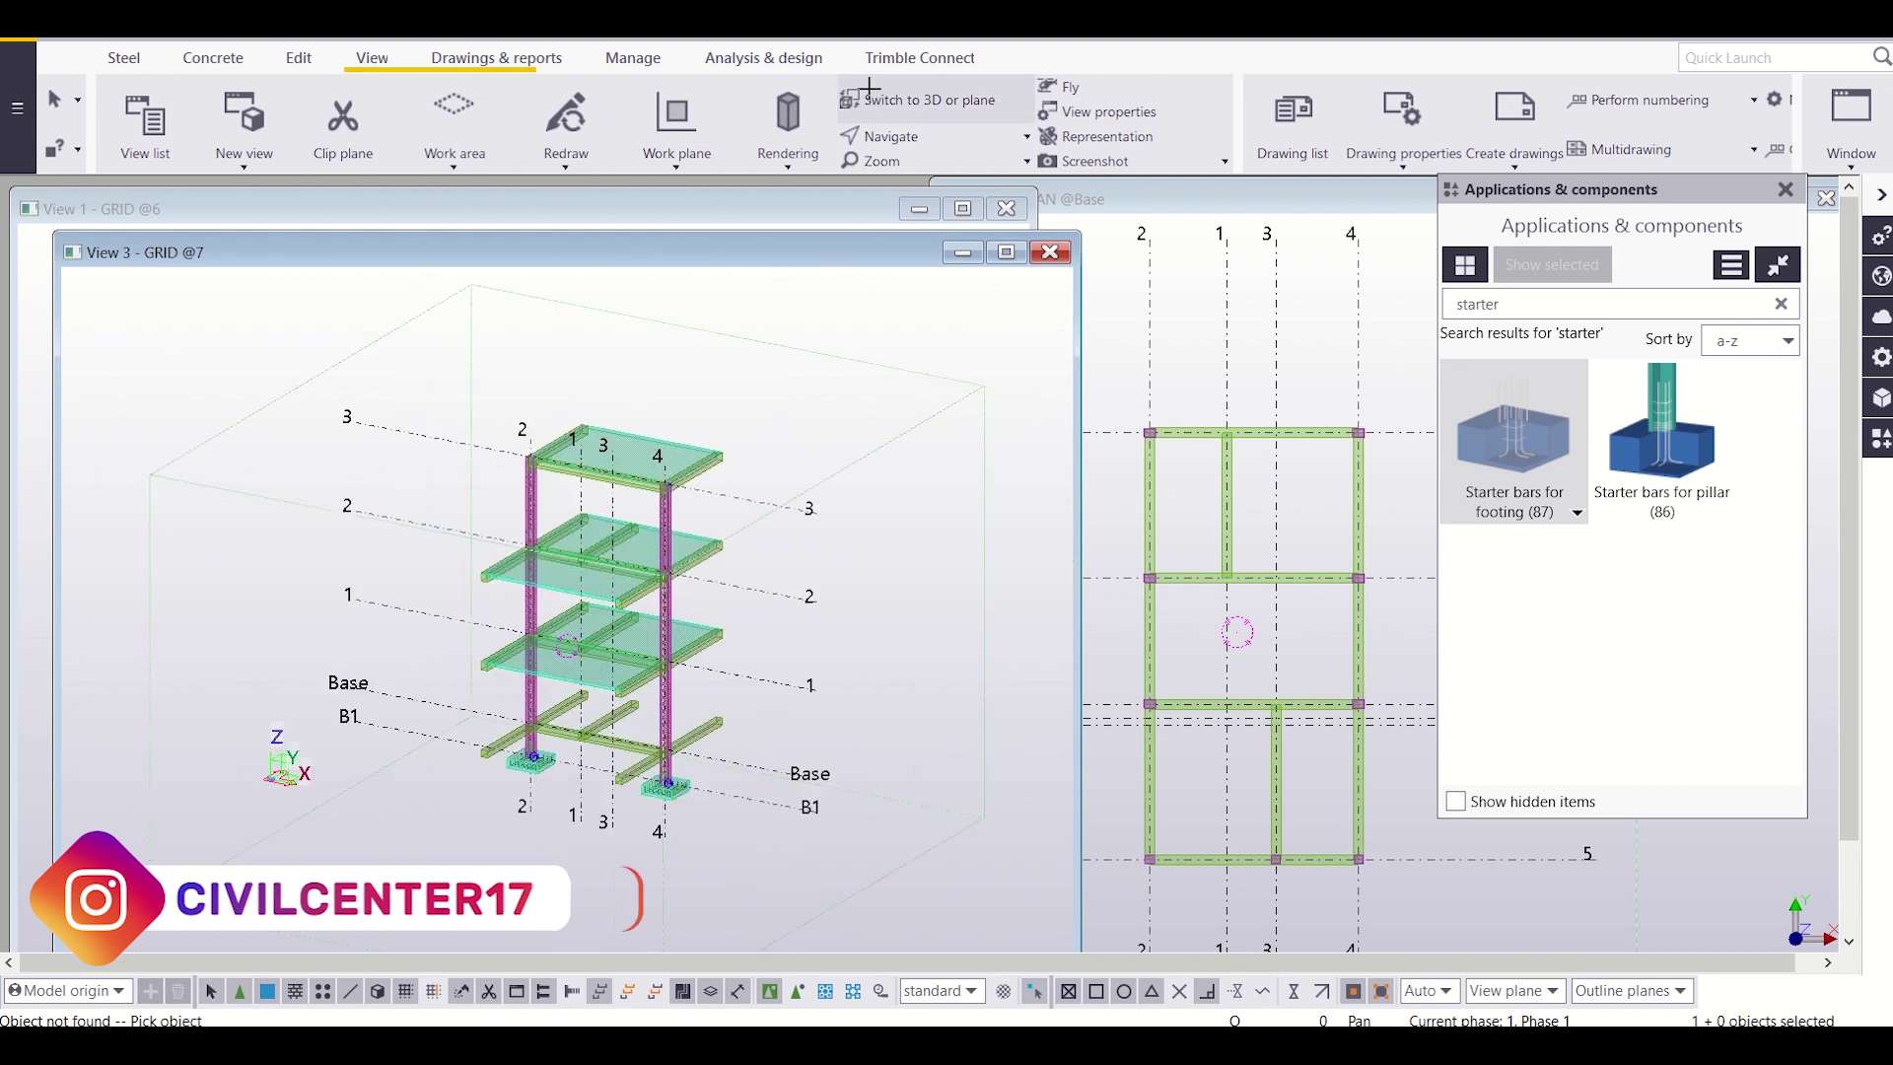
scroll(552, 774, up, 8)
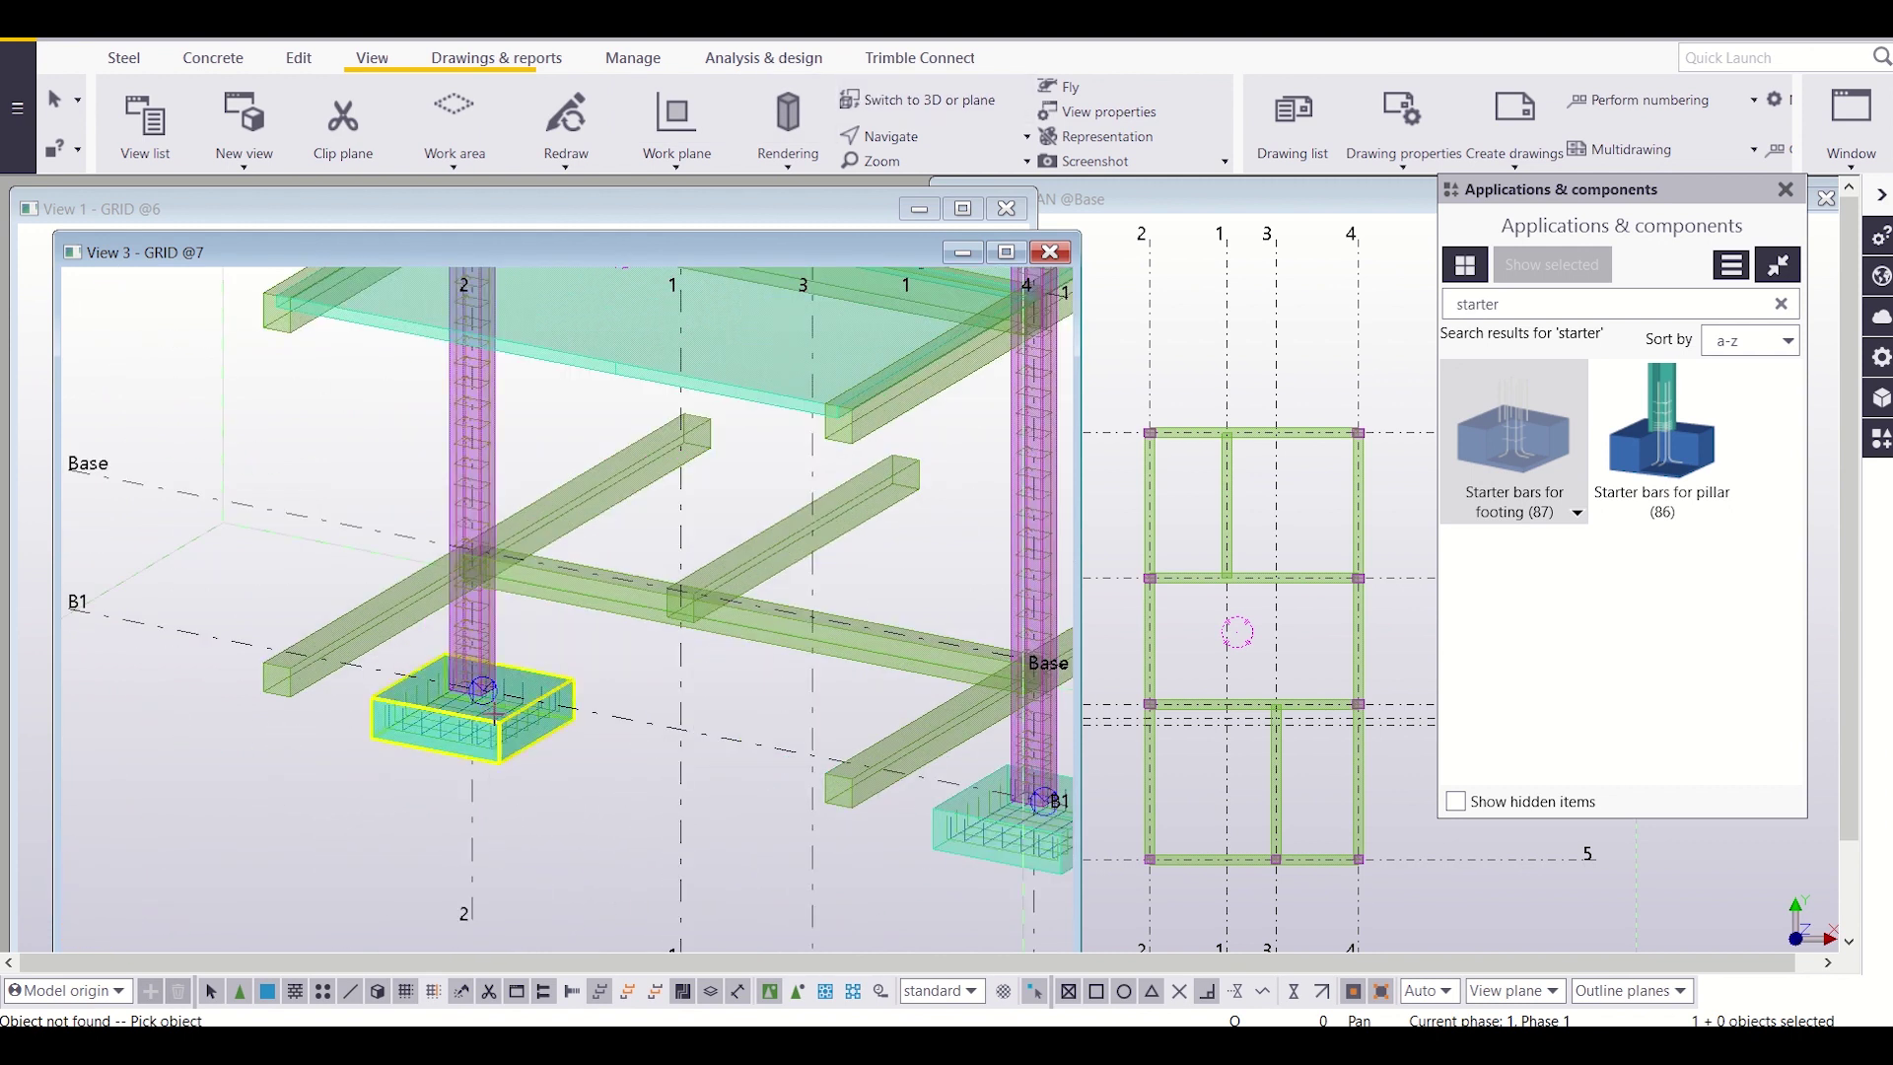
scroll(592, 772, up, 3)
middle_drag(591, 772, 368, 782)
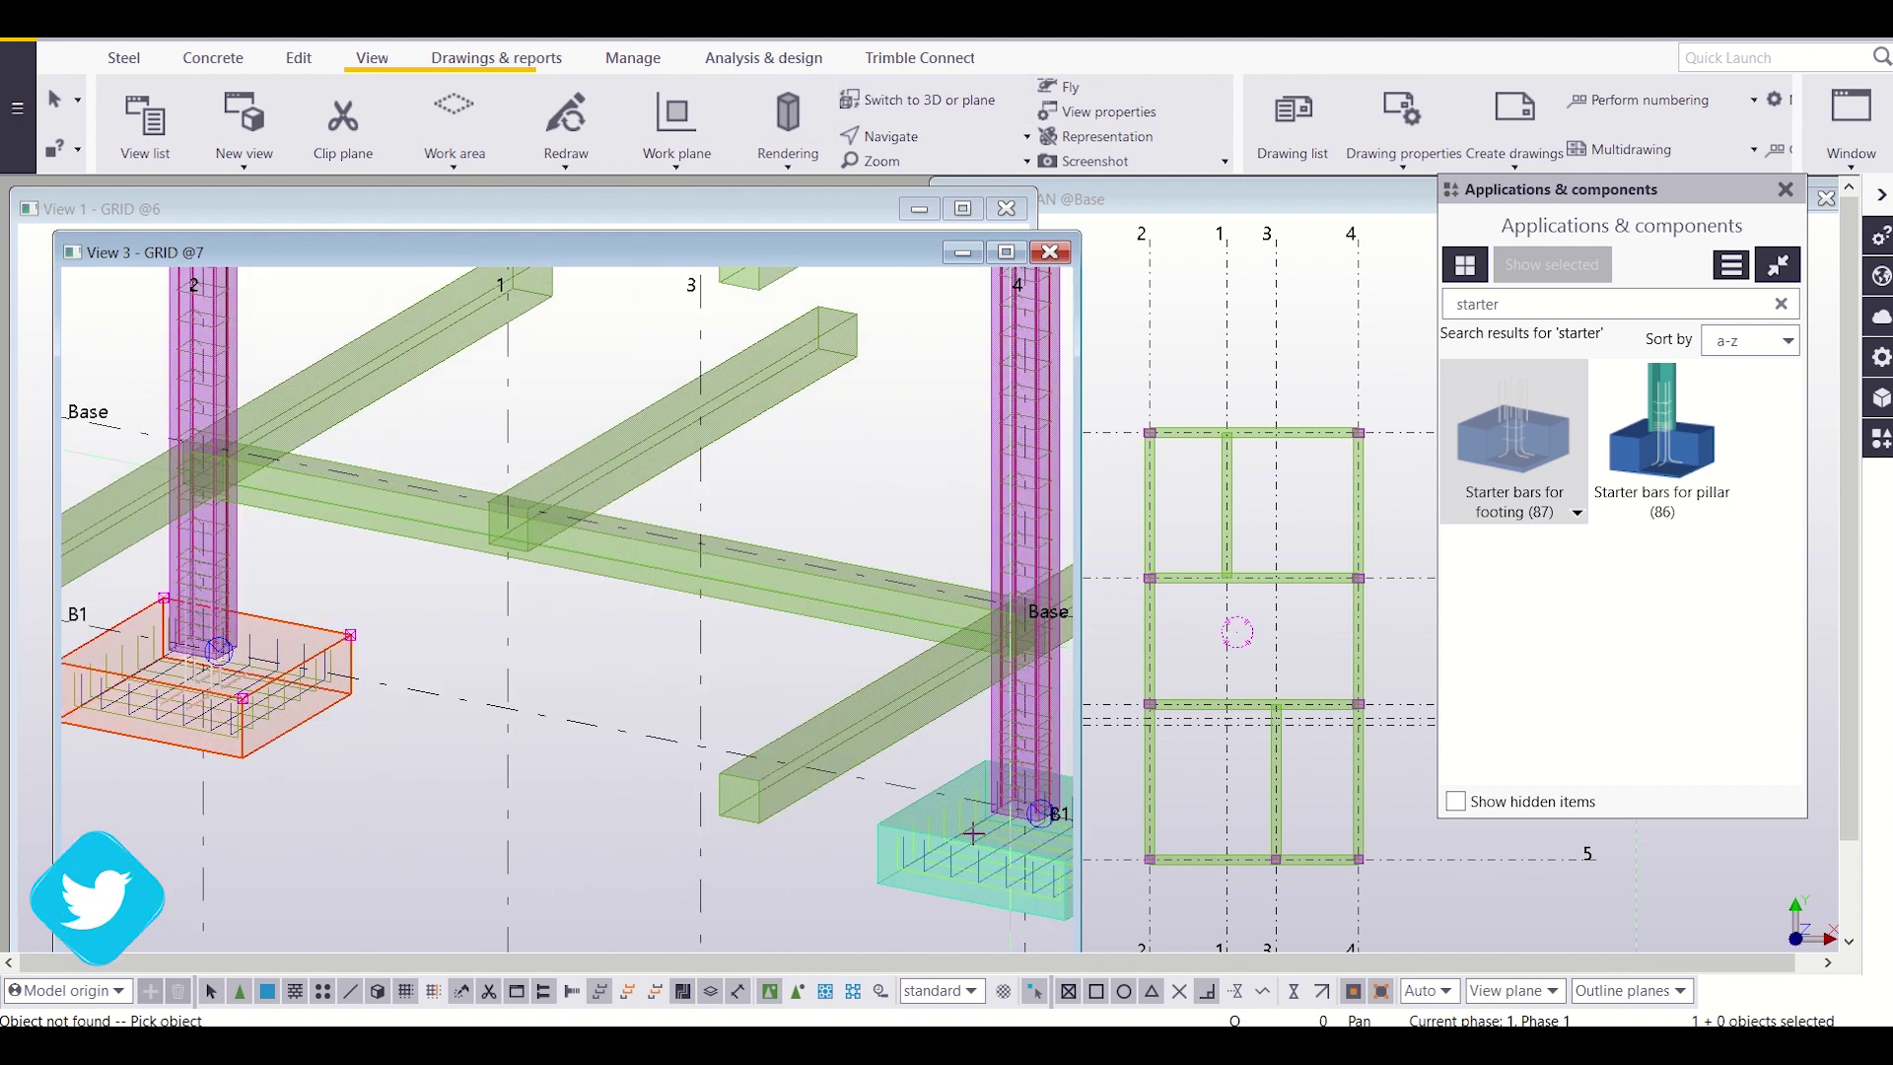
scroll(967, 833, down, 5)
Step: Close GRID @7, show GRID @6 in 3D and inspect the right footing's rebar
click(1049, 251)
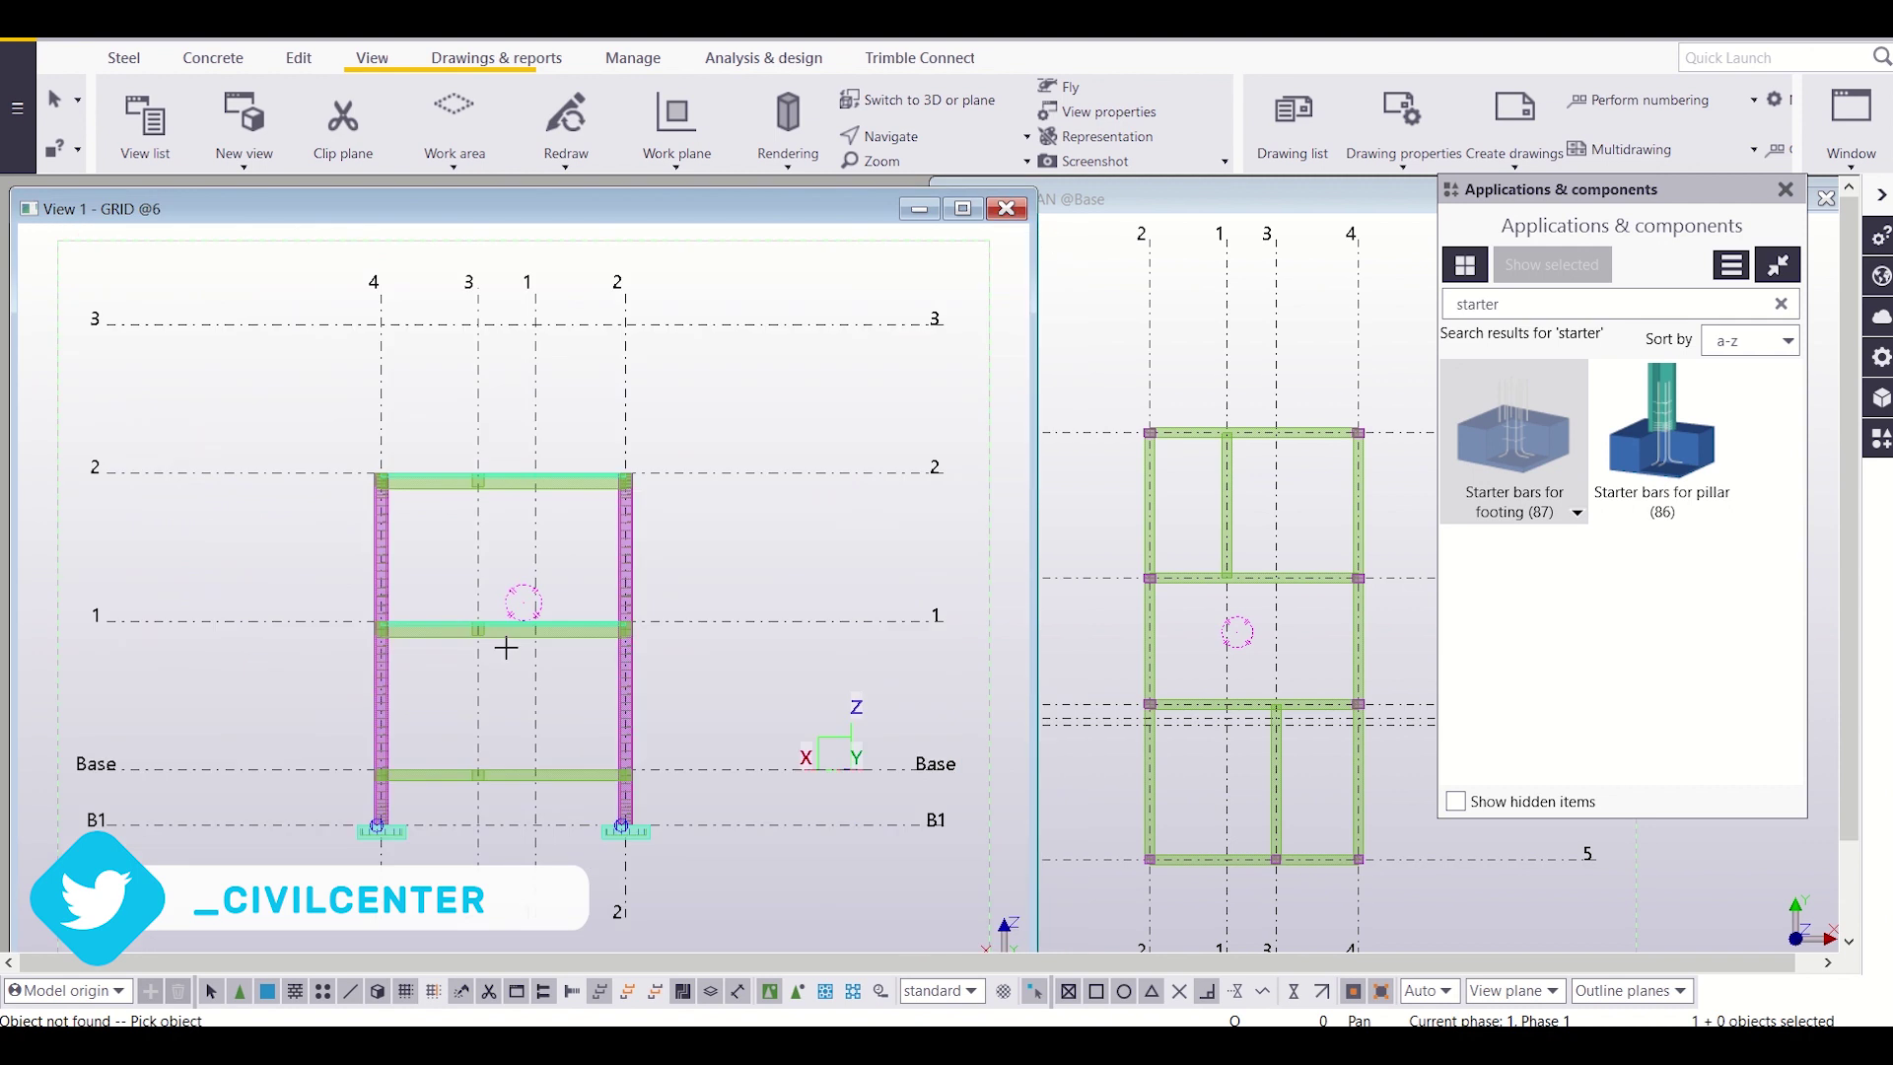
click(866, 101)
scroll(781, 808, up, 5)
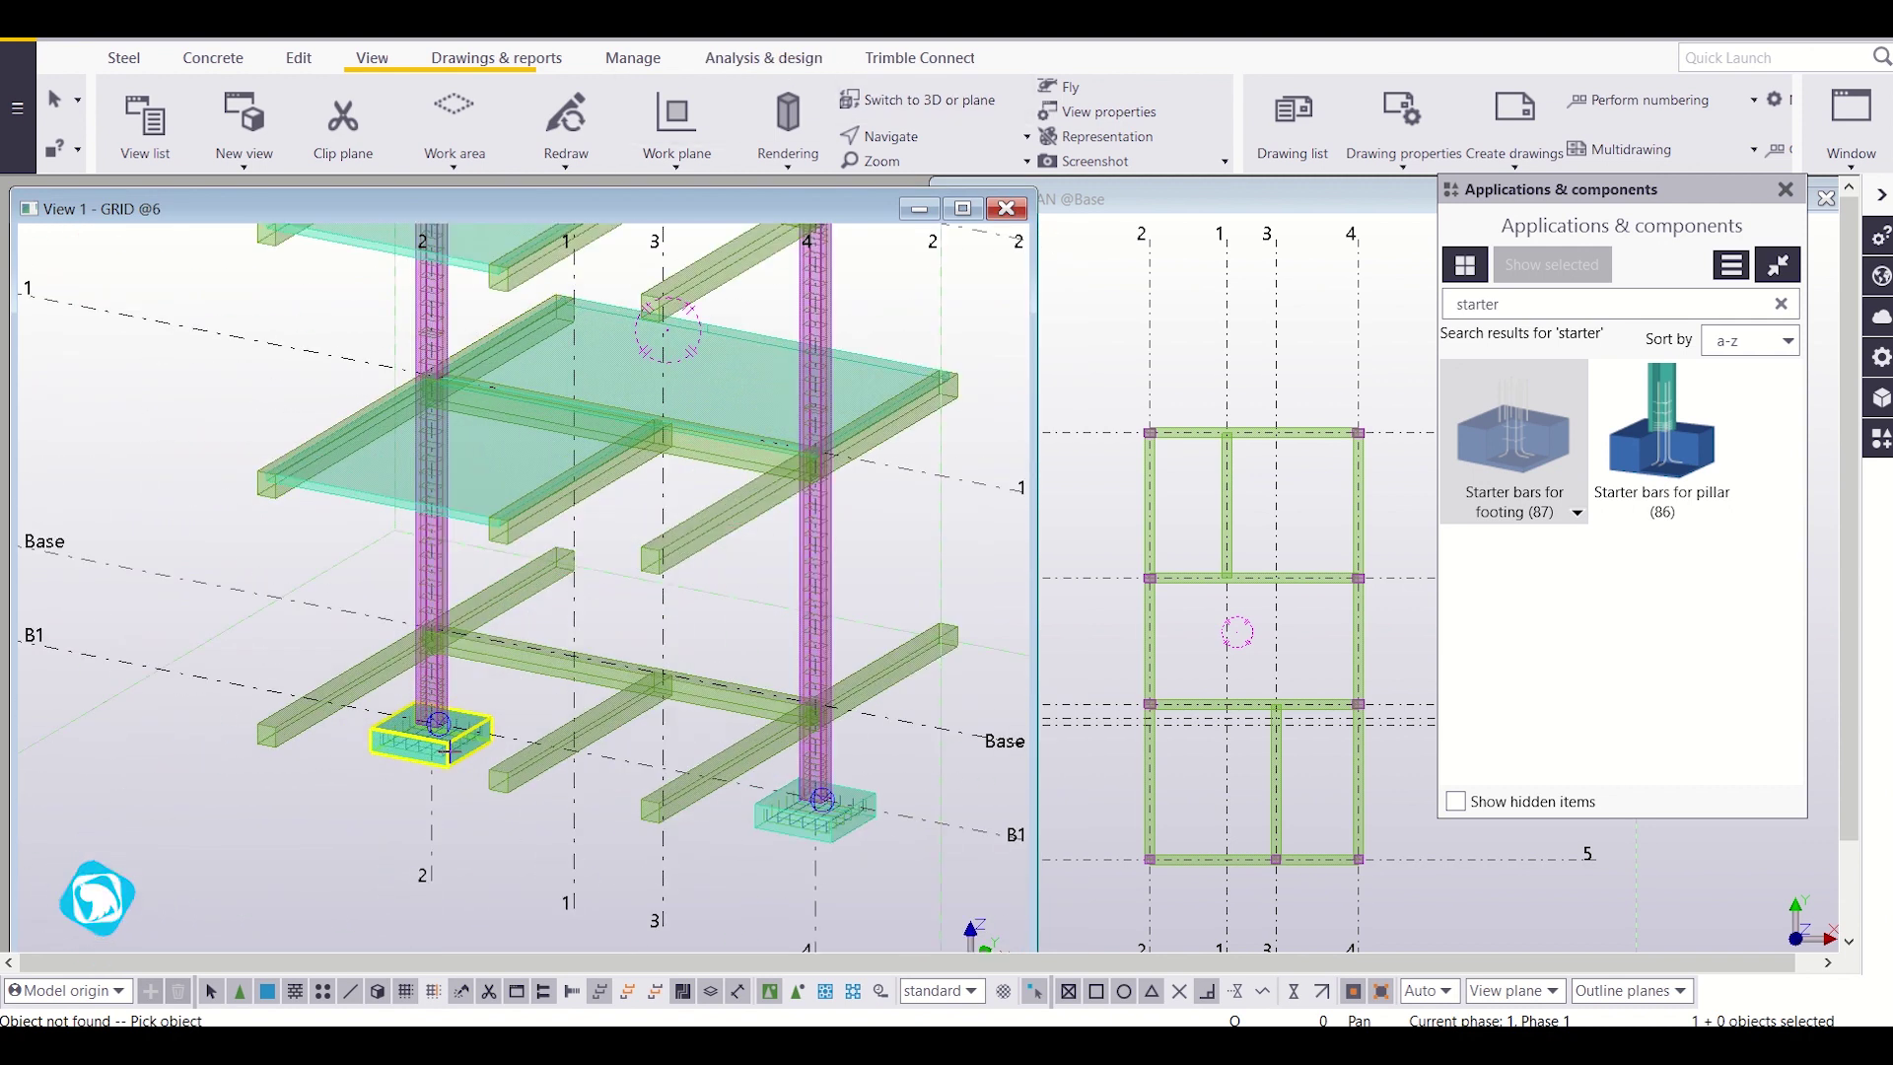
middle_drag(782, 808, 480, 707)
scroll(480, 706, up, 6)
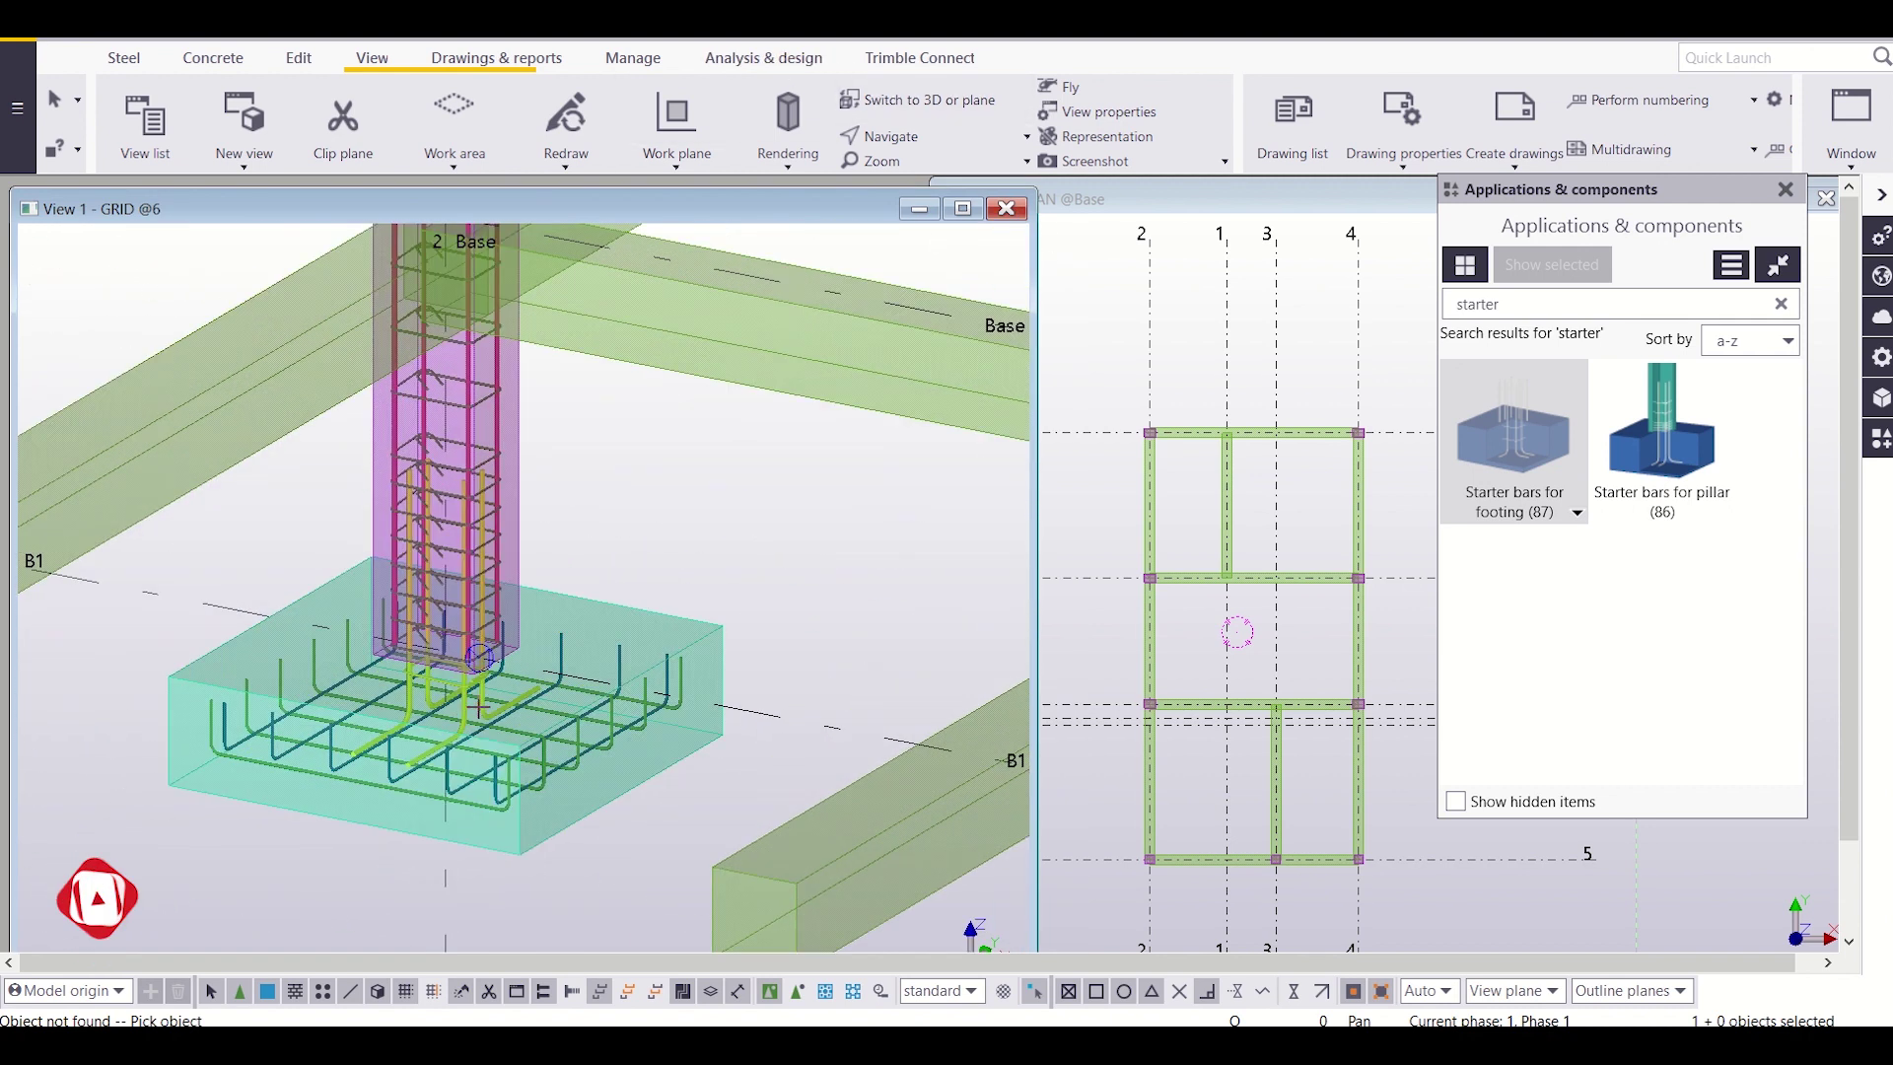
scroll(480, 707, down, 8)
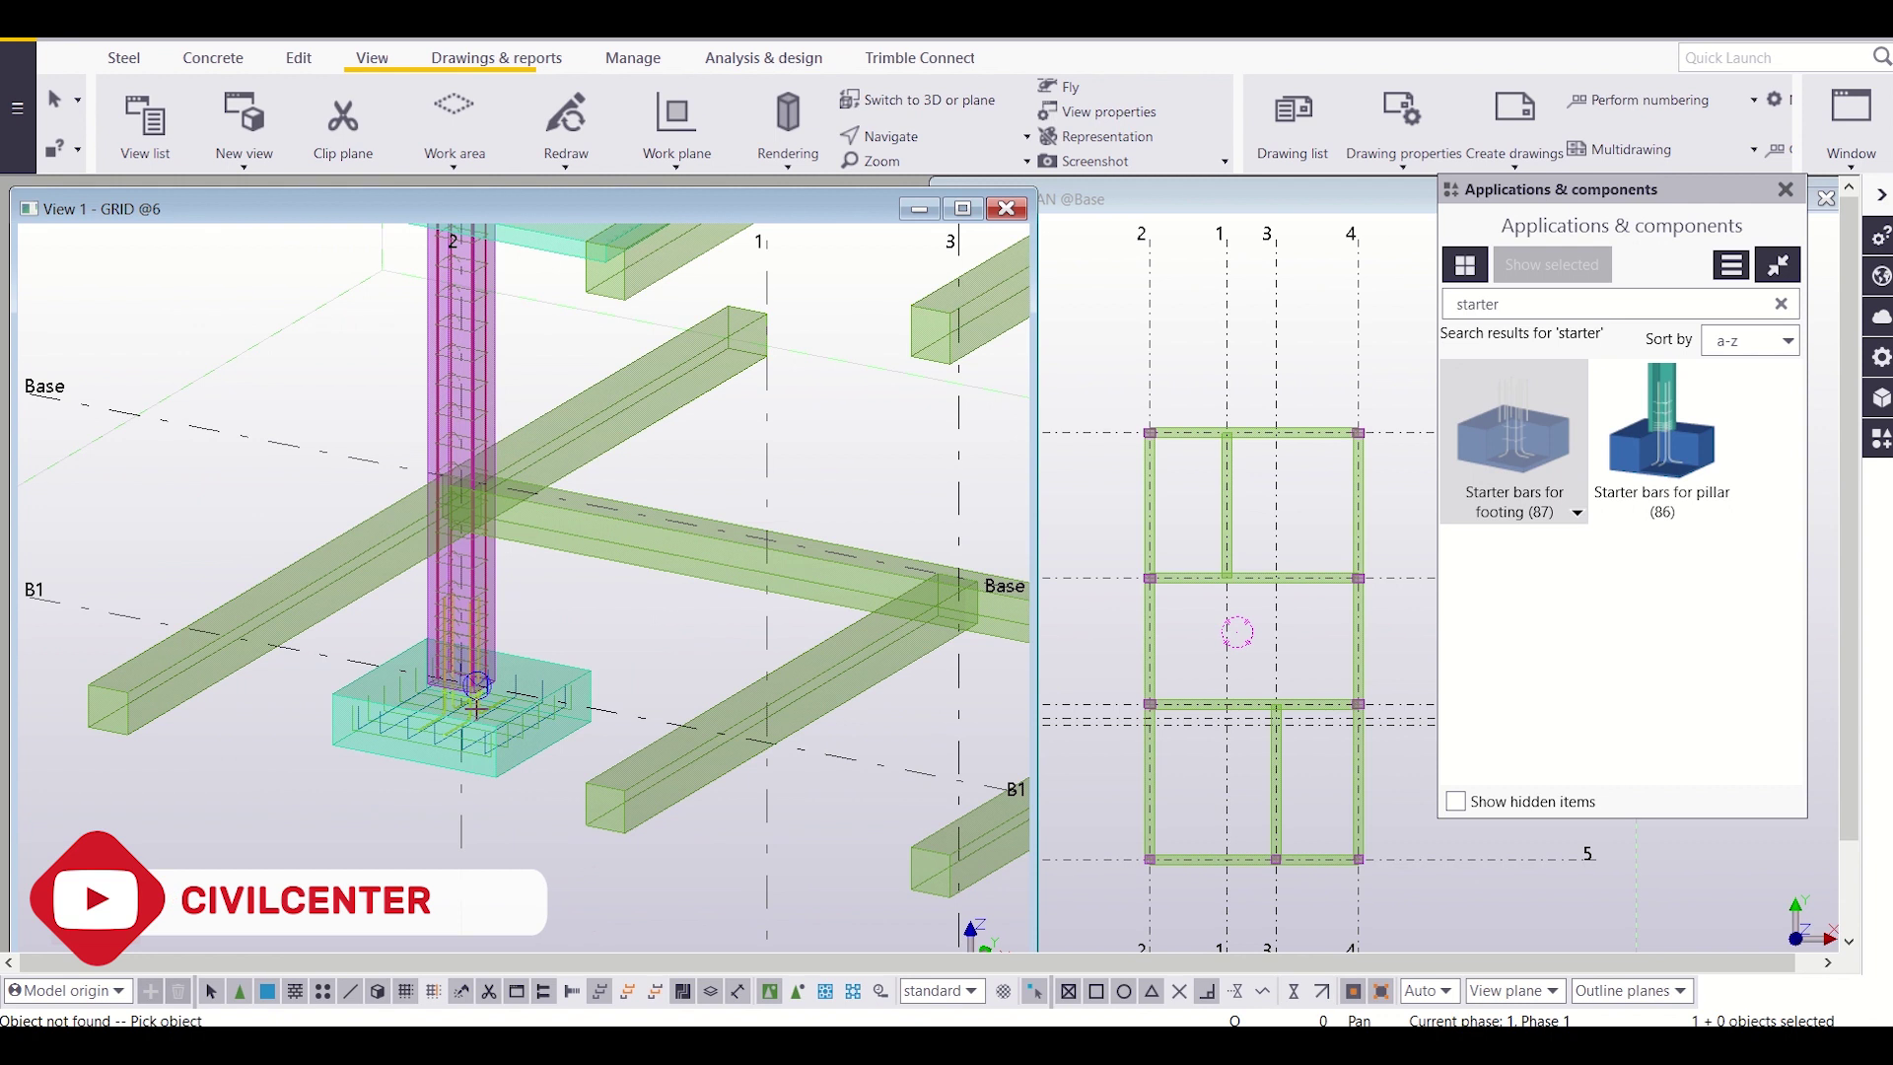
scroll(545, 767, down, 2)
scroll(724, 779, up, 8)
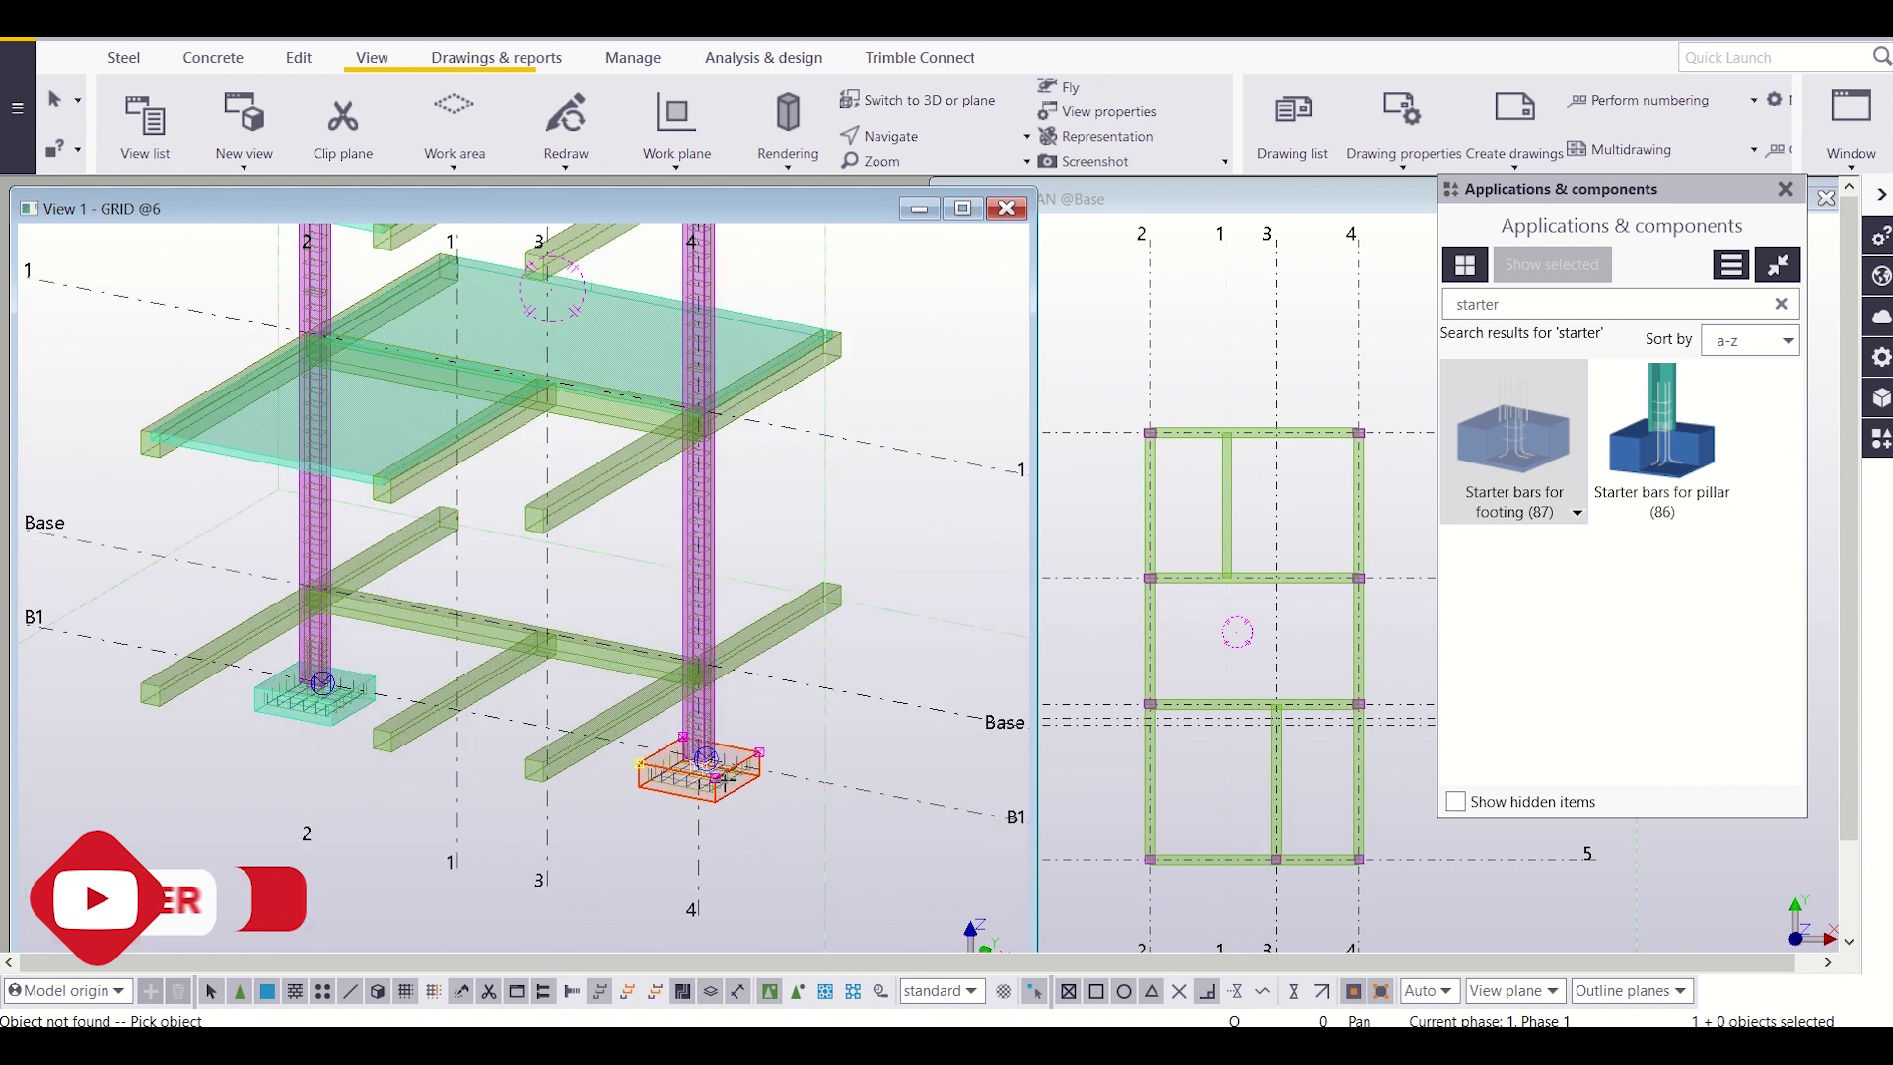
click(1006, 208)
drag(1154, 205, 158, 183)
scroll(422, 631, up, 5)
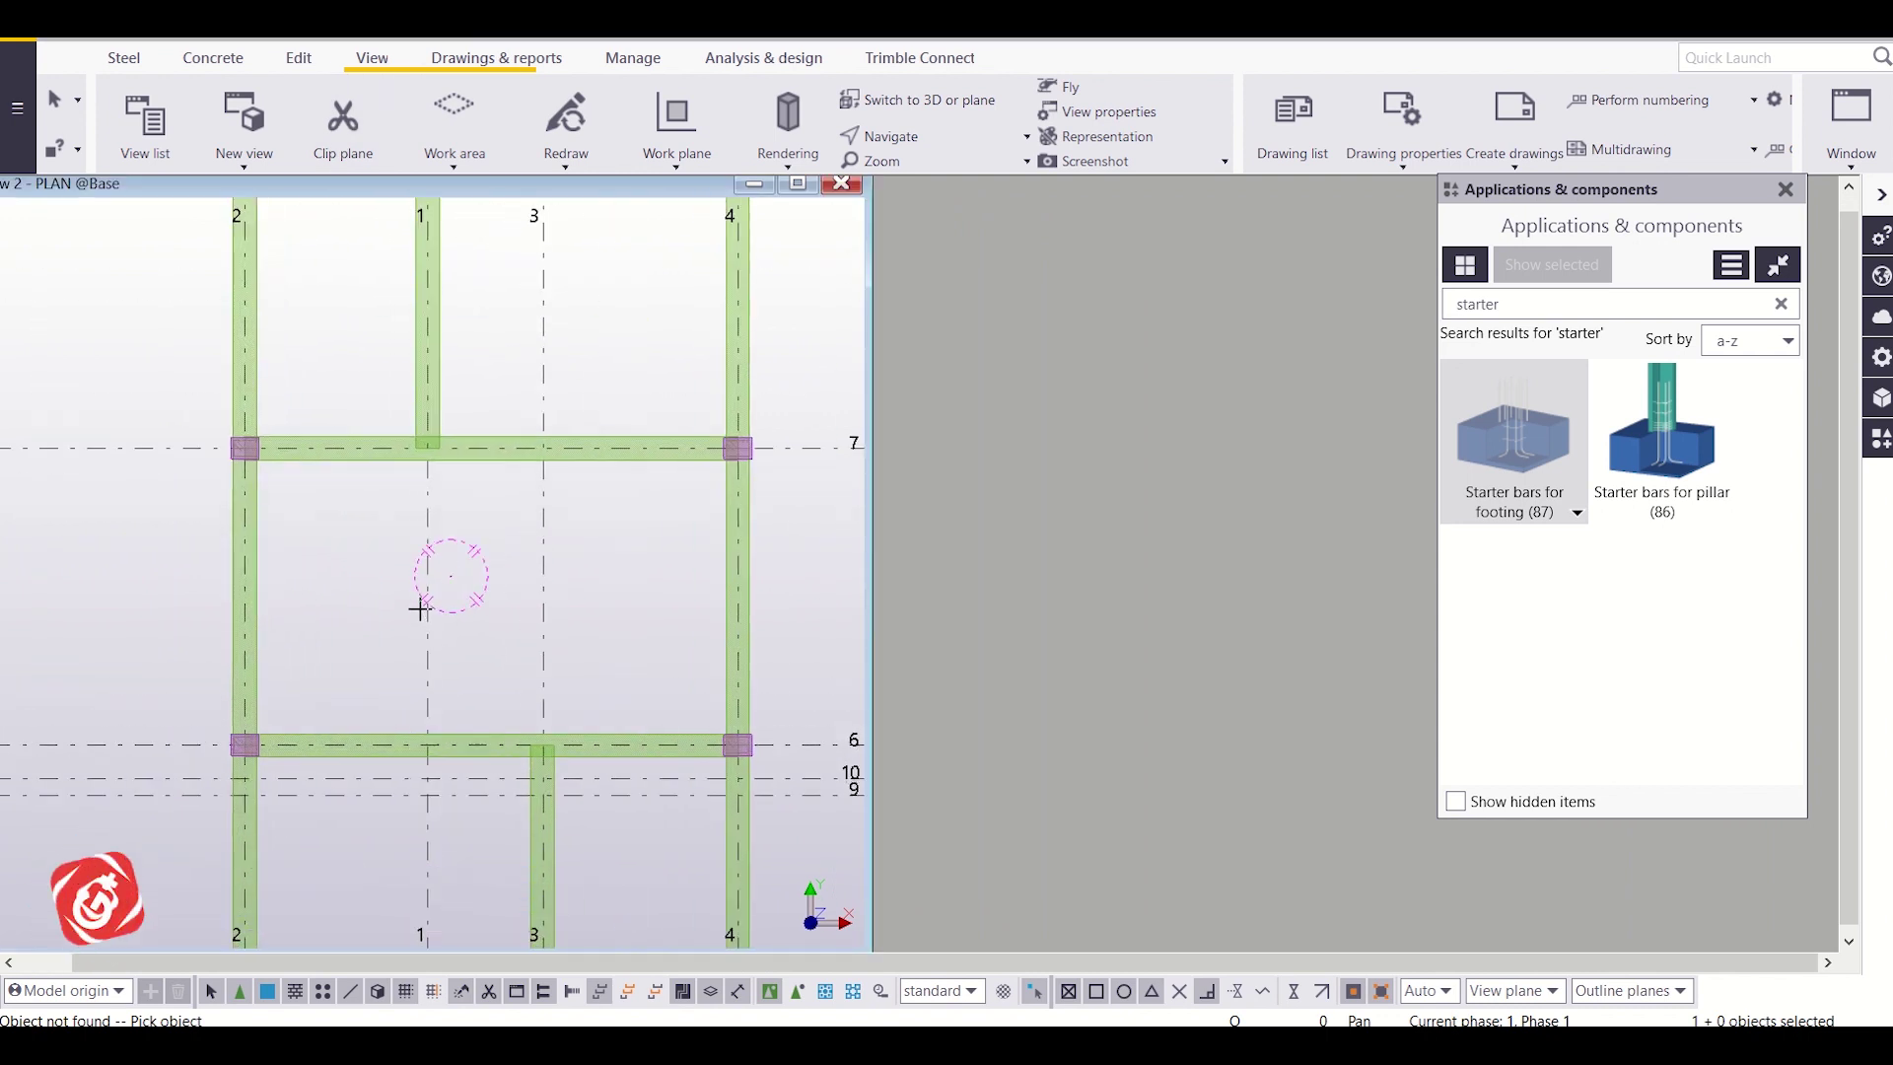
scroll(420, 610, down, 2)
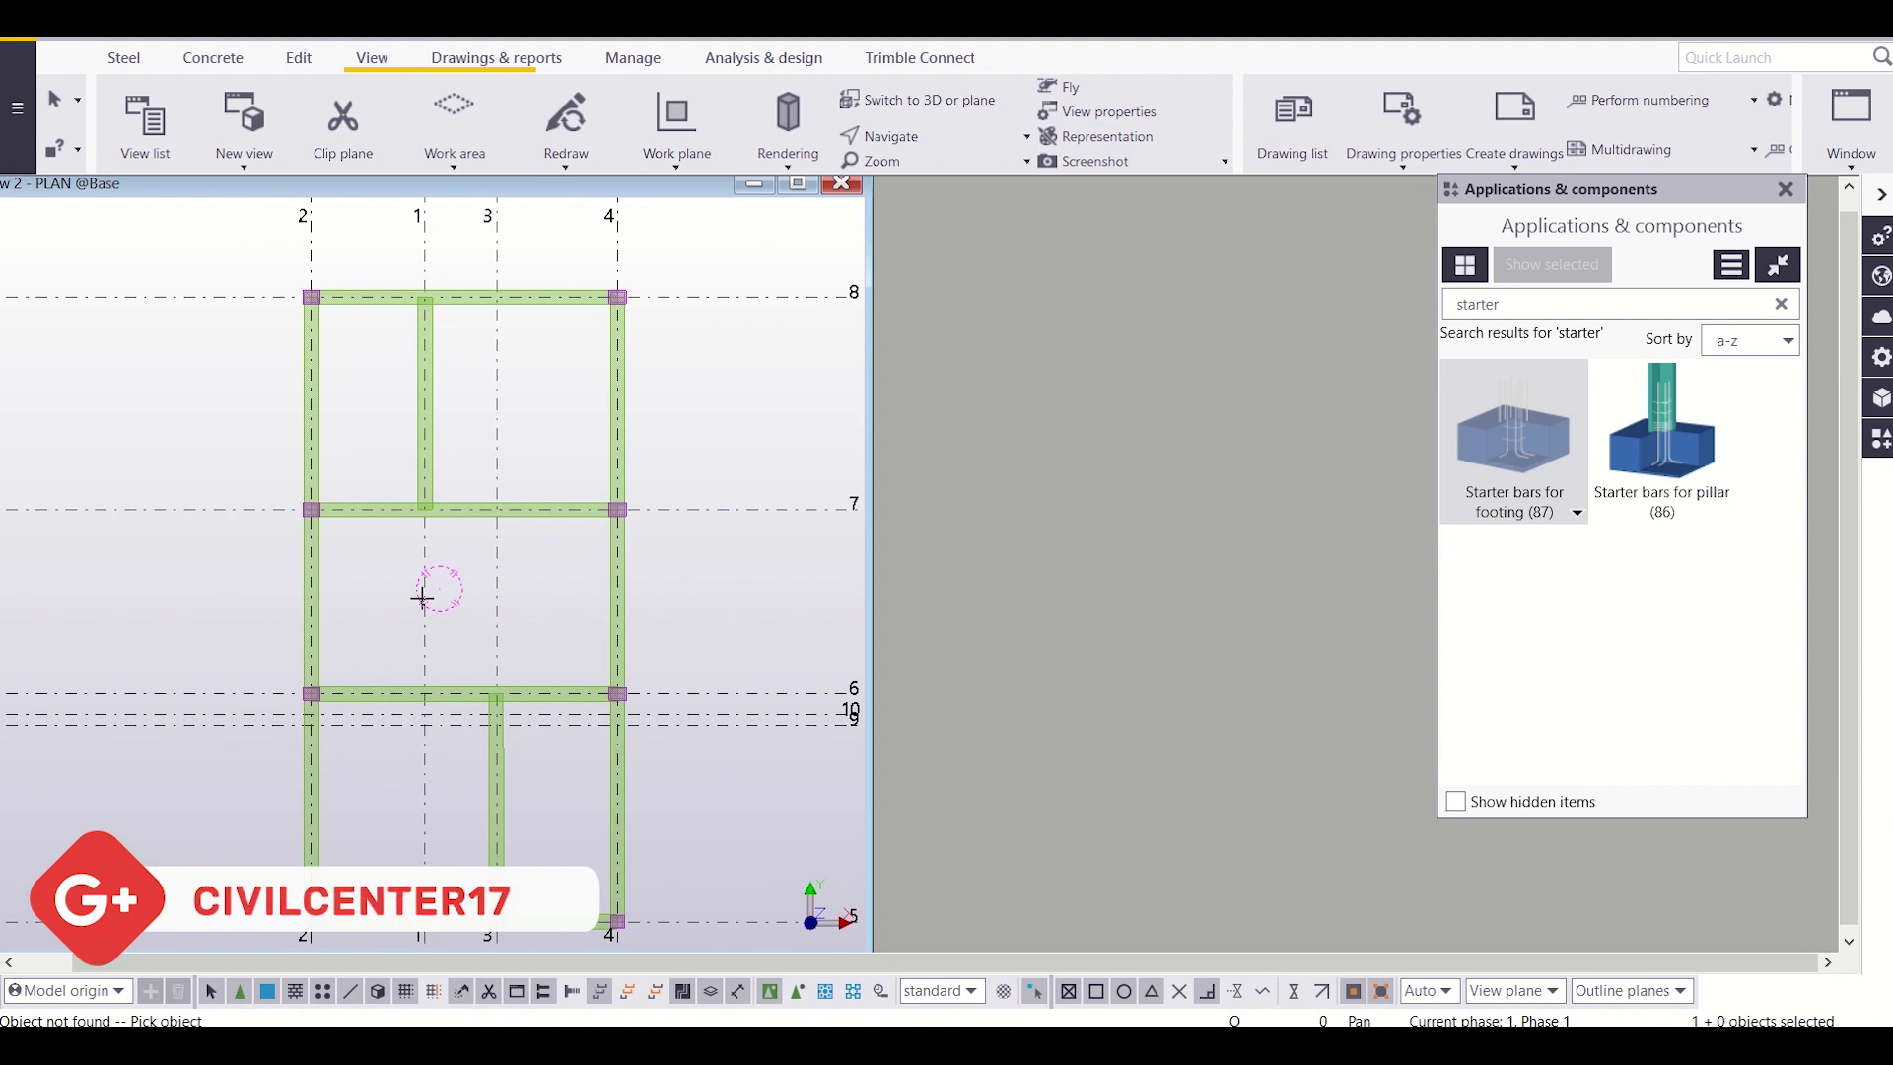